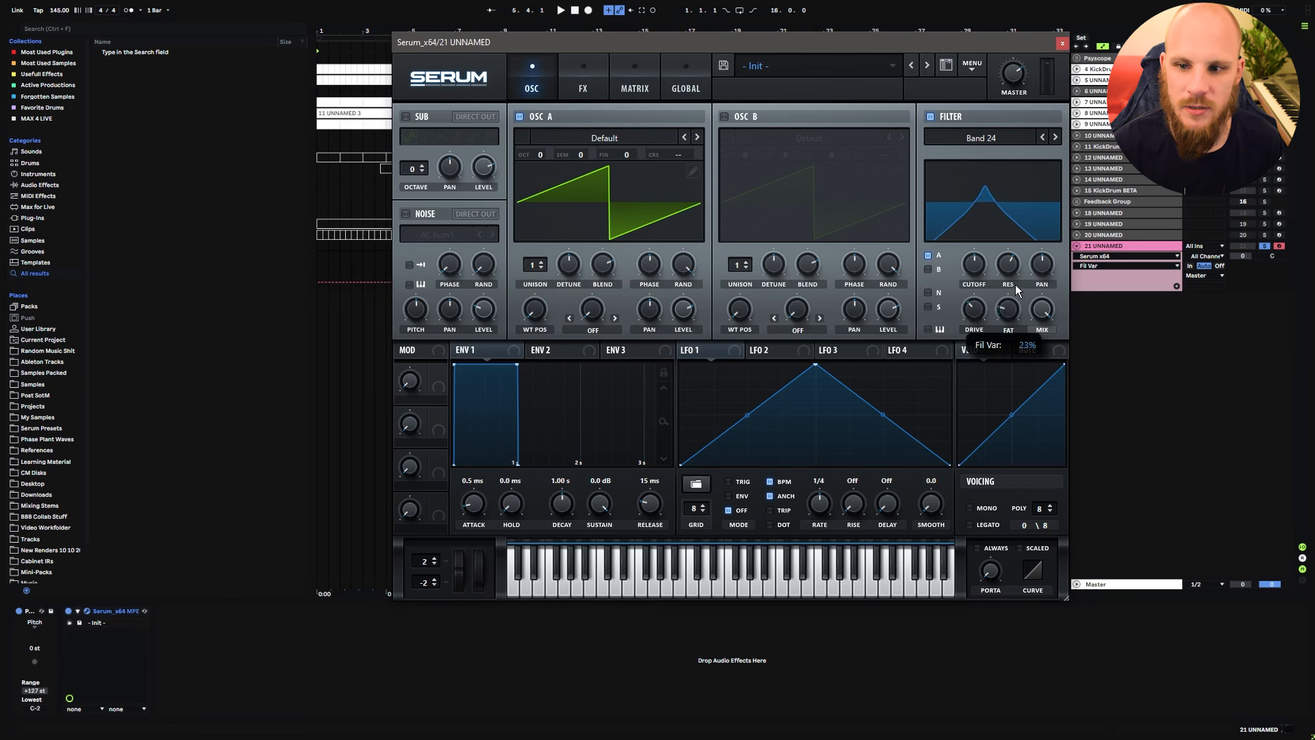
Step: Lower the Band 24 filter's cutoff and assign NoteOn Rand1 as its modulation source, playing notes to test it
left_click_drag(974, 271, 973, 272)
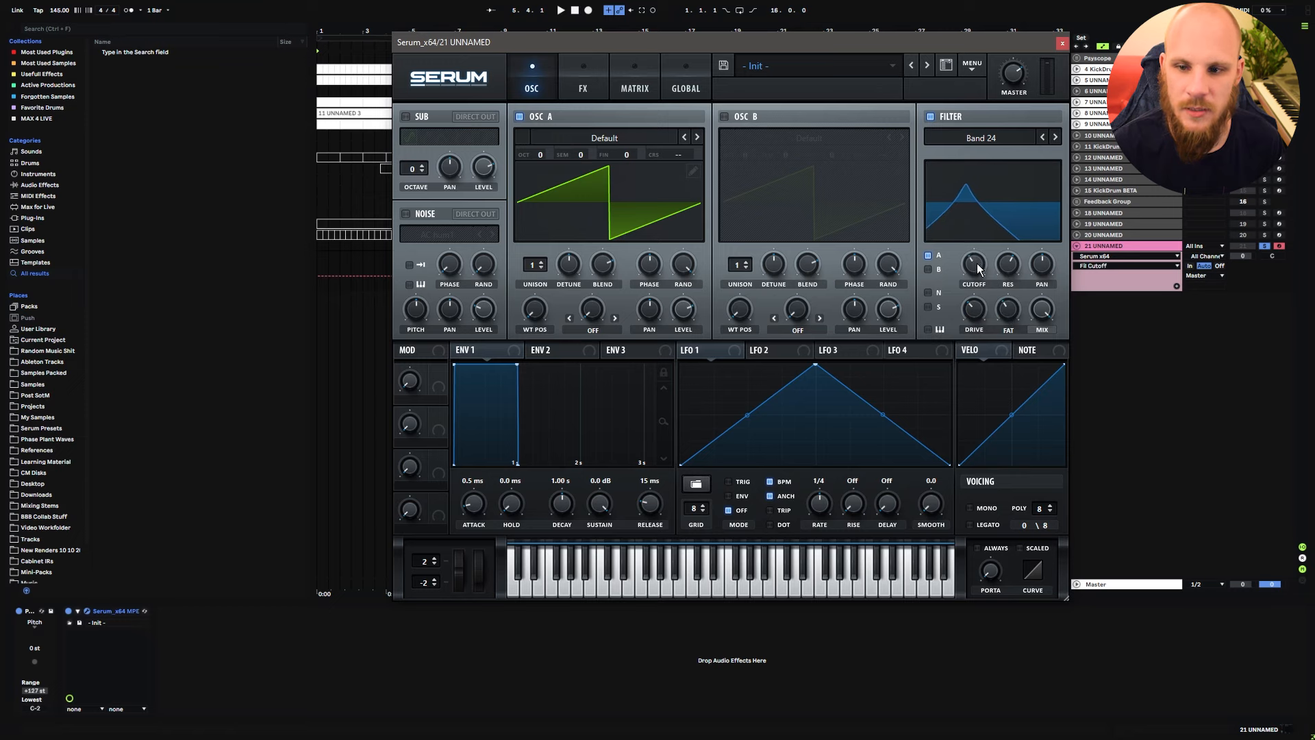
right_click(976, 263)
mouse_move(1043, 335)
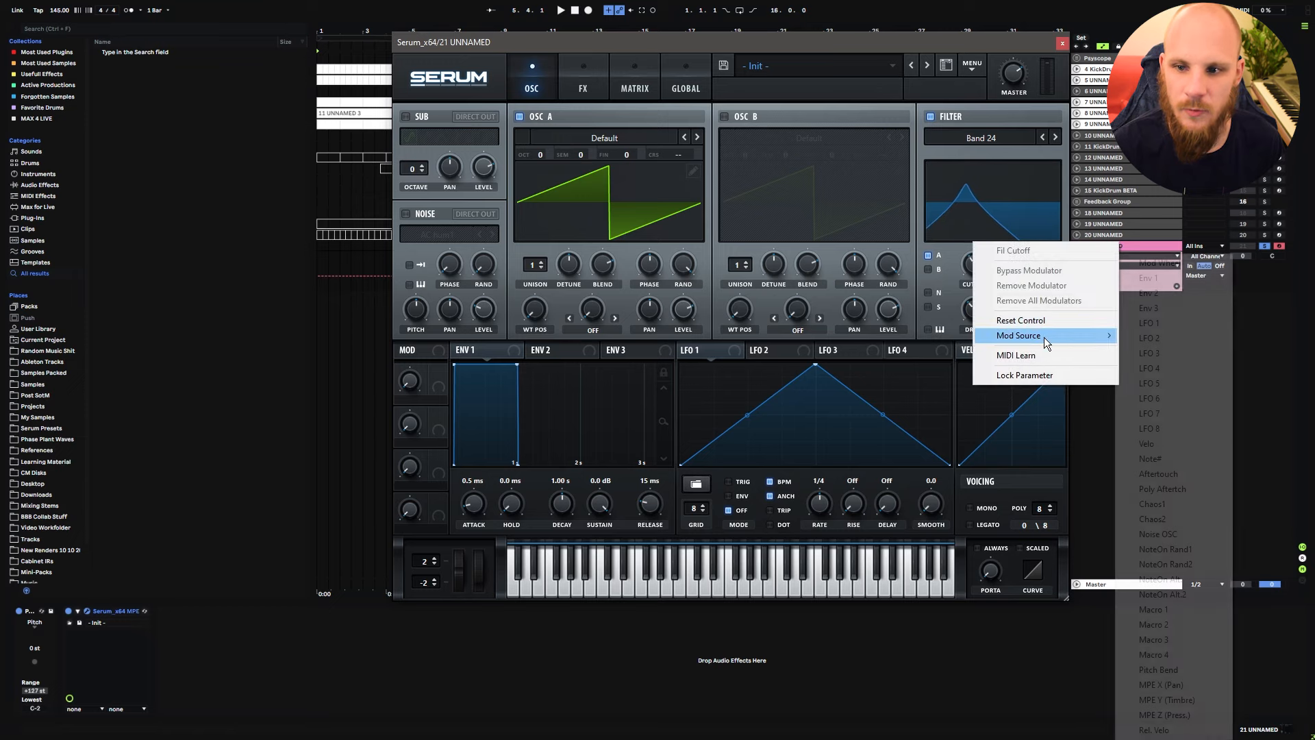
left_click(1187, 549)
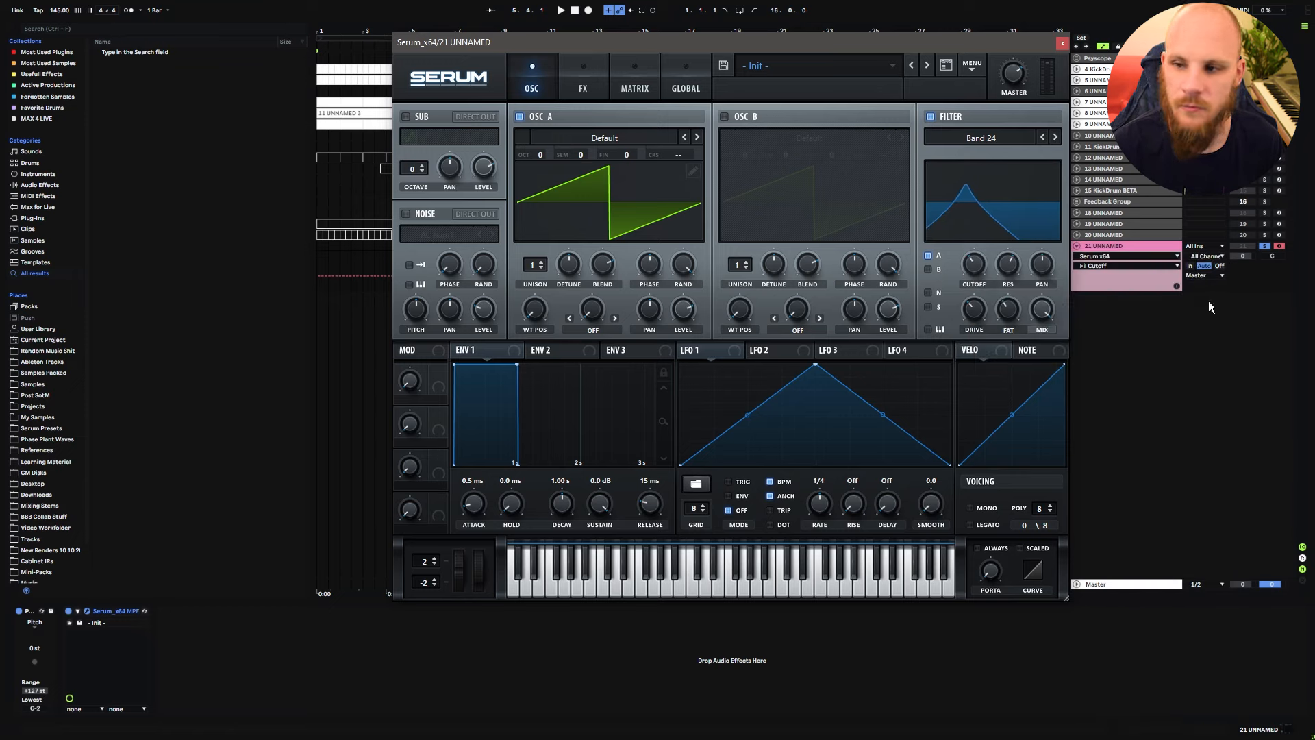
key("a")
key("a")
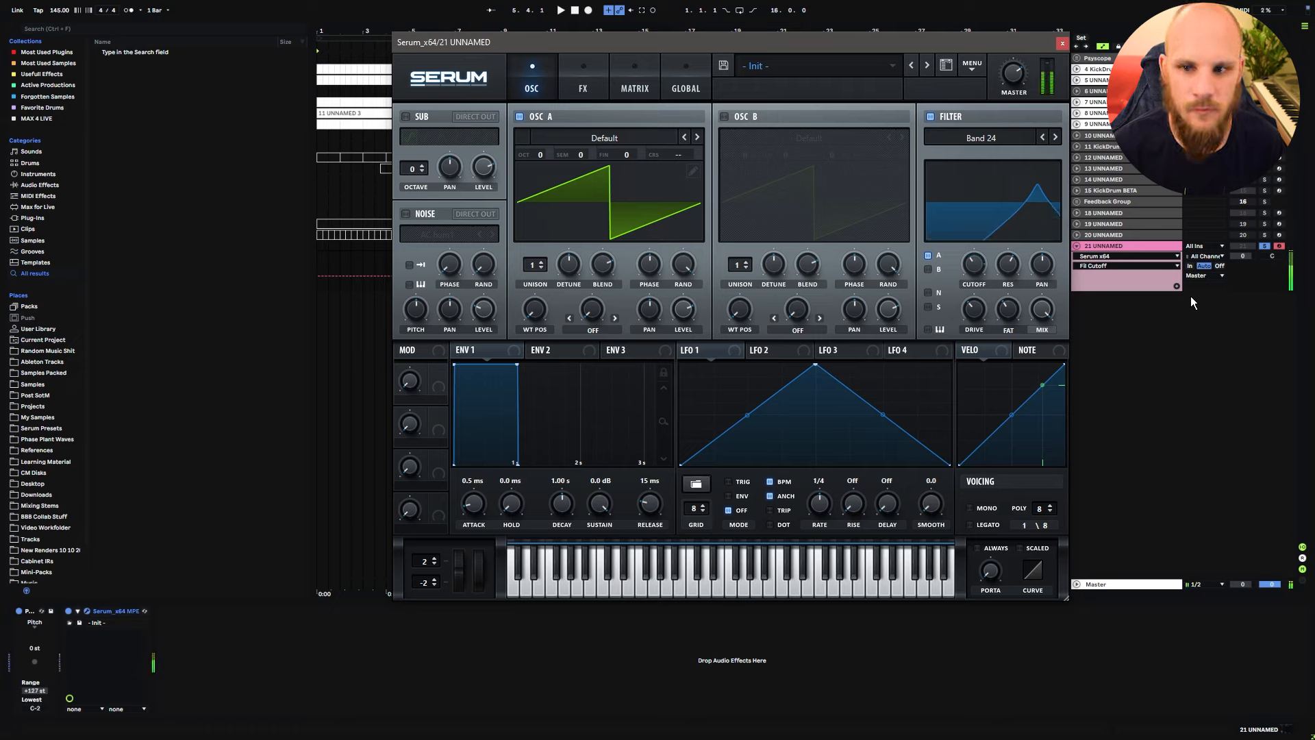
Step: Try the Echo effect after the synth and delete it again
right_click(311, 649)
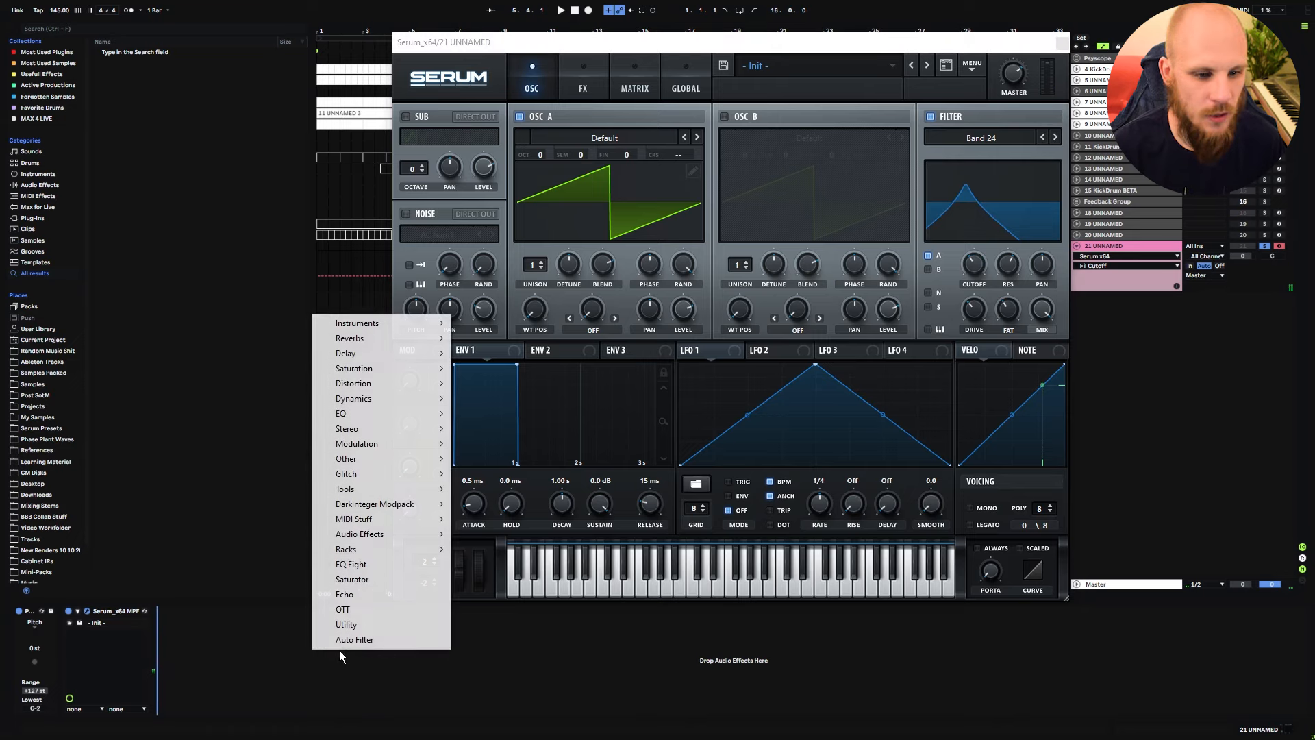
left_click(361, 593)
key("Down")
key("Return")
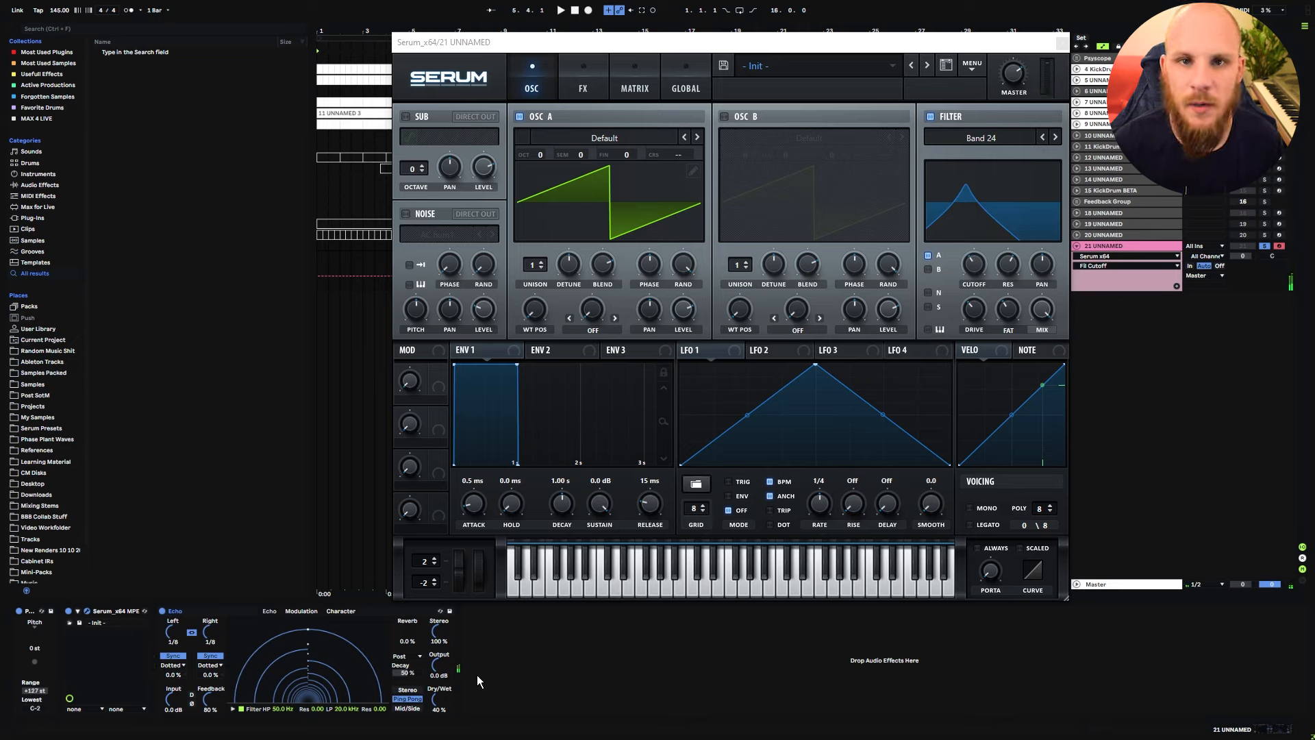
key("Delete")
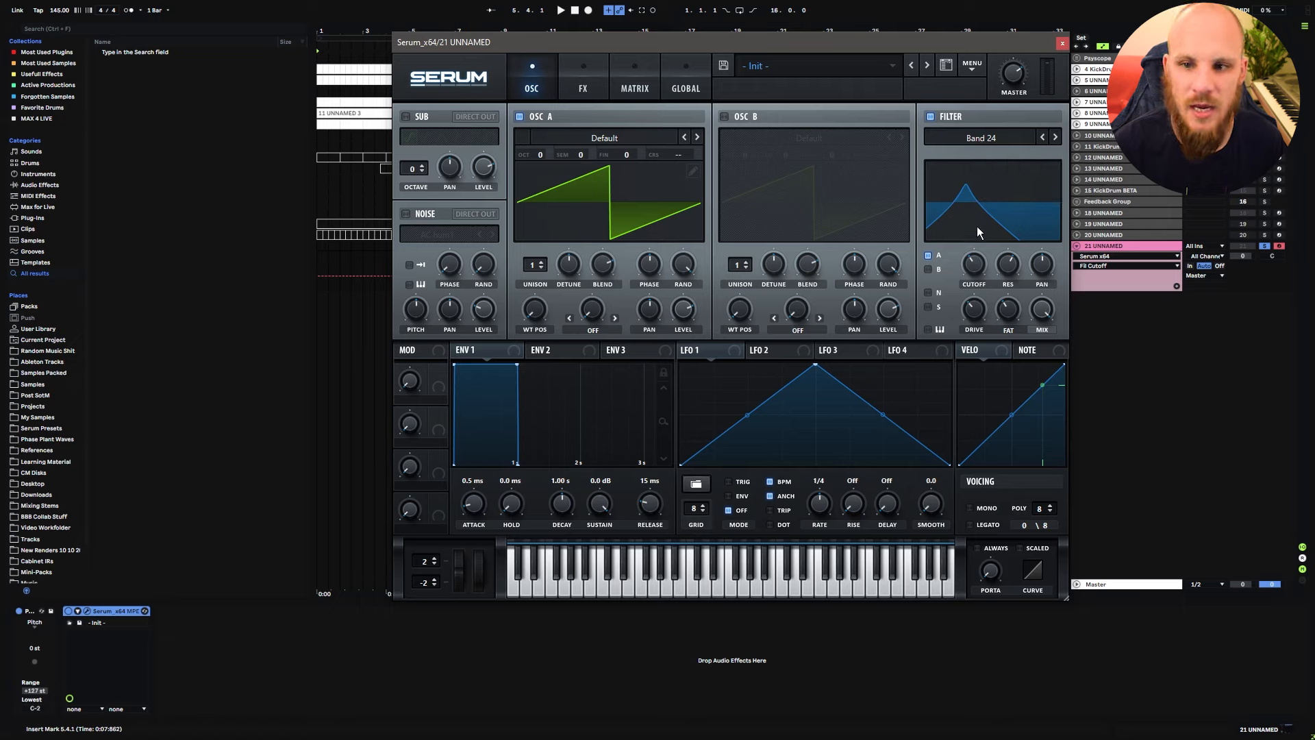
Step: Change the filter type to Formant-II from the Misc group
left_click(978, 142)
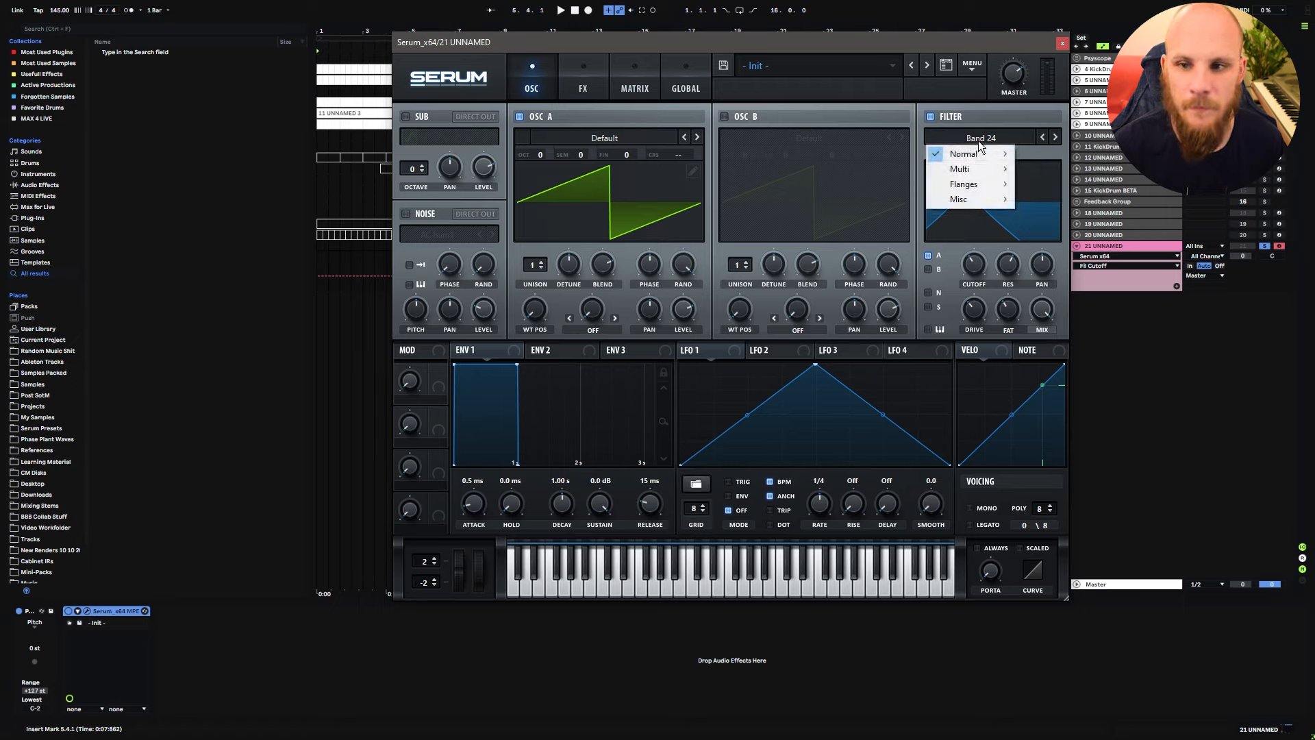
mouse_move(967, 200)
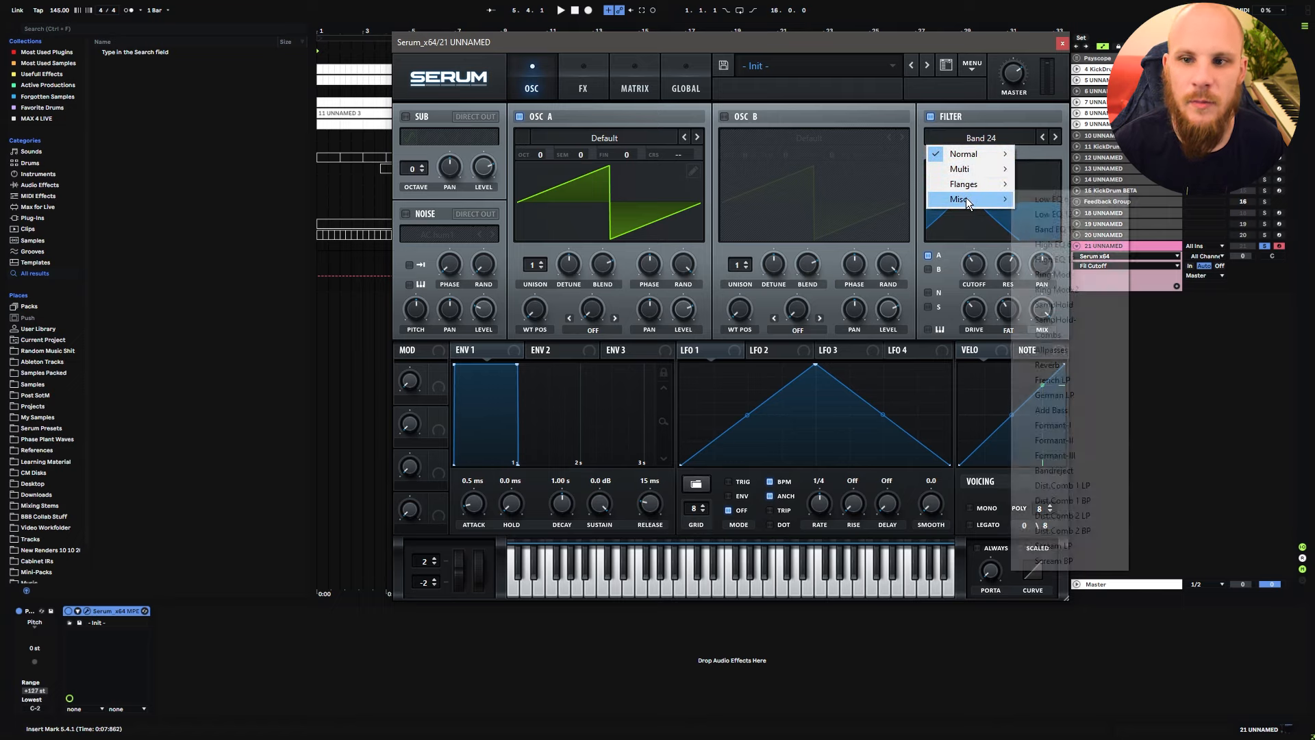
left_click(1073, 440)
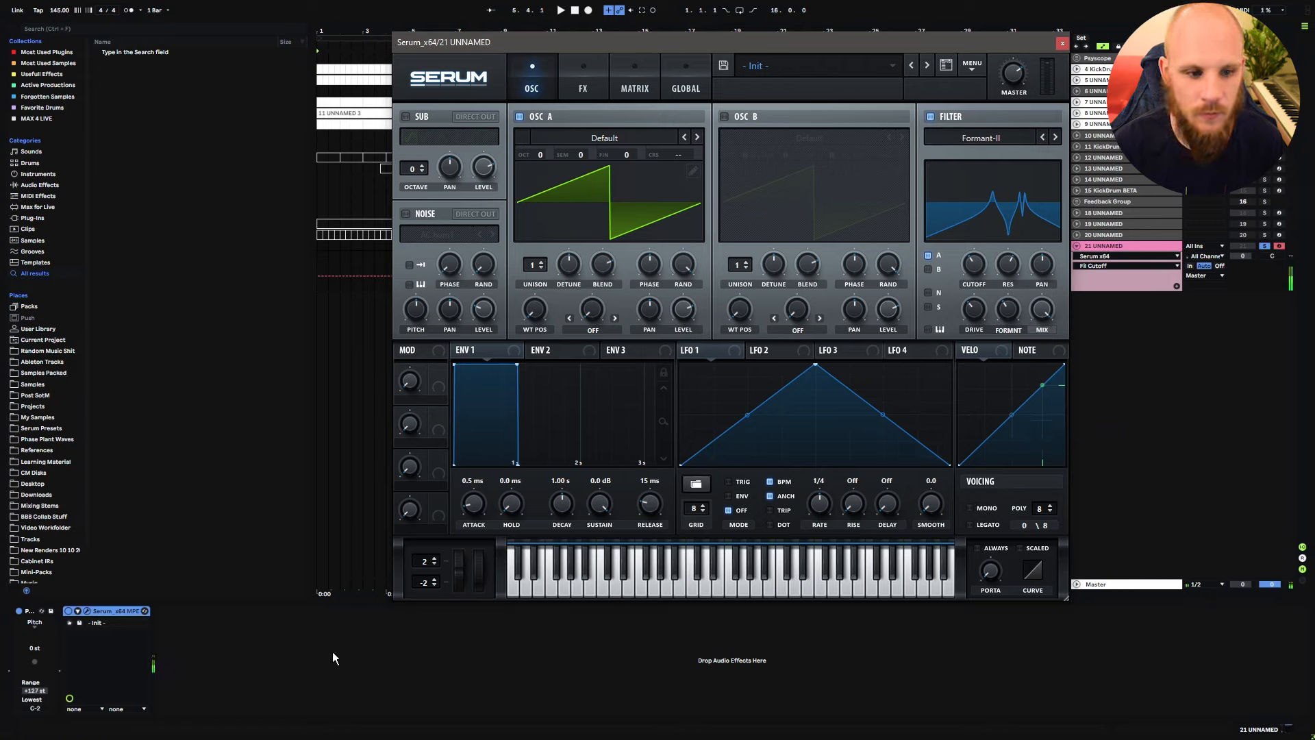
Step: Modulate the filter's formant amount with NoteOn Rand2, lower the cutoff to 8 Hz, and check the modulation routings
left_click_drag(1005, 317, 1003, 395)
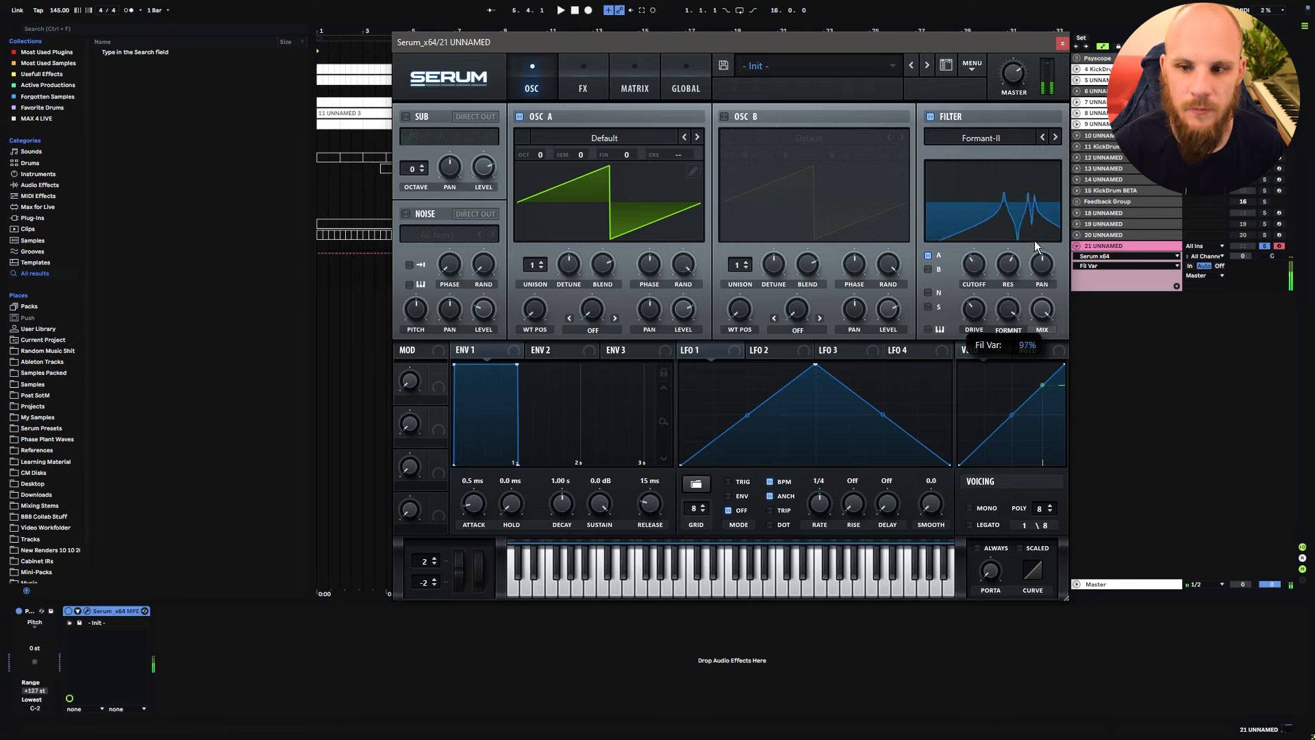
right_click(1007, 301)
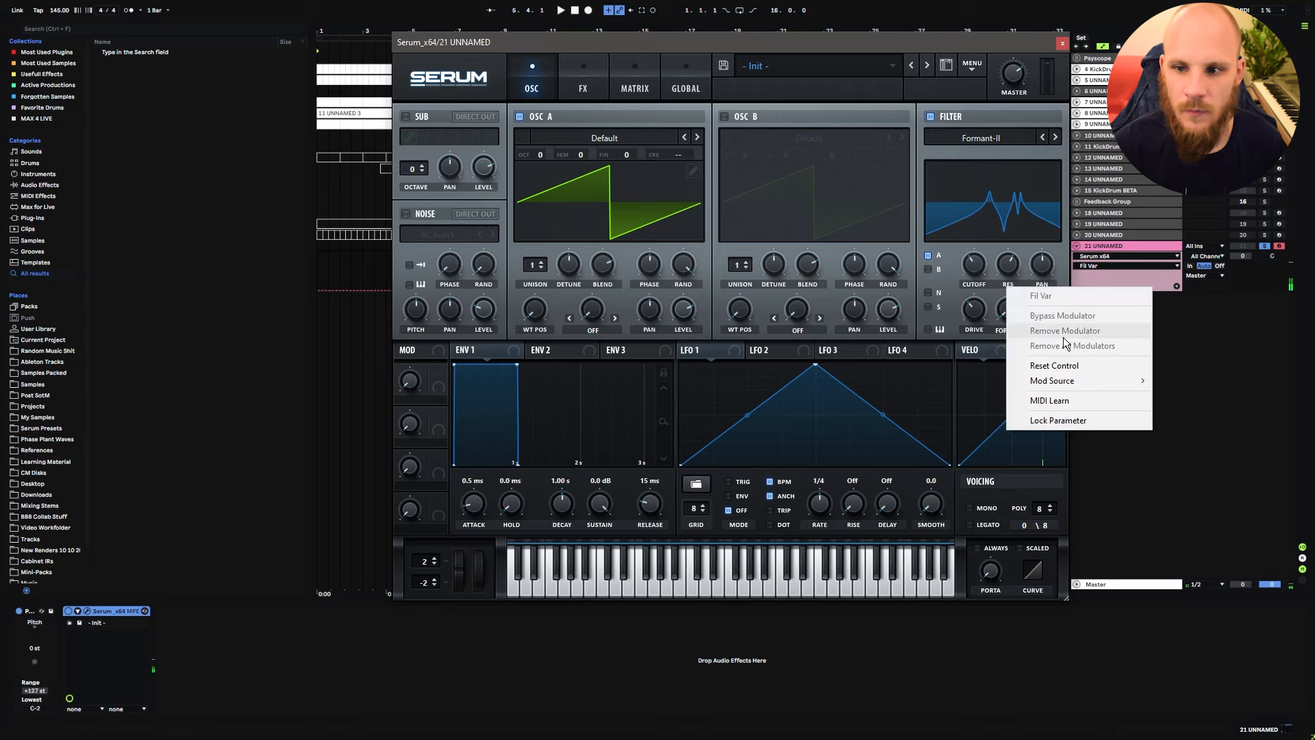
mouse_move(1095, 383)
left_click(1199, 564)
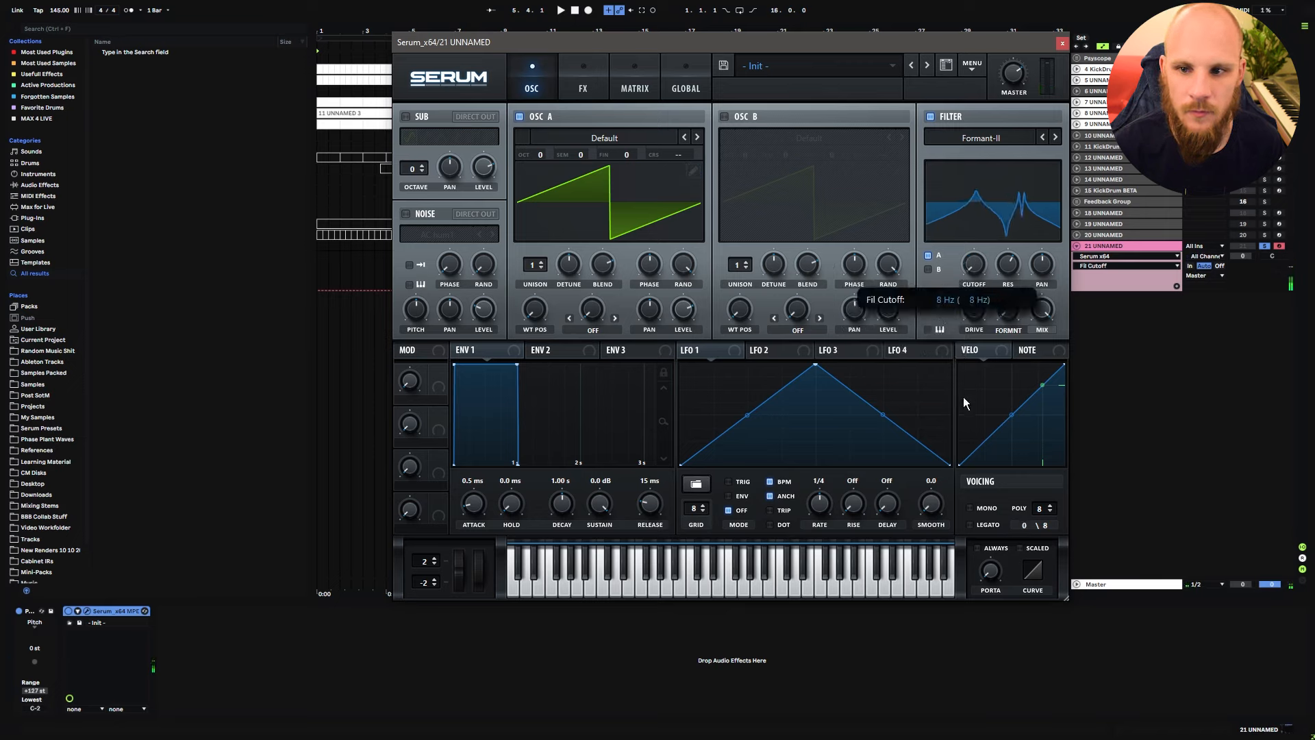
left_click(633, 88)
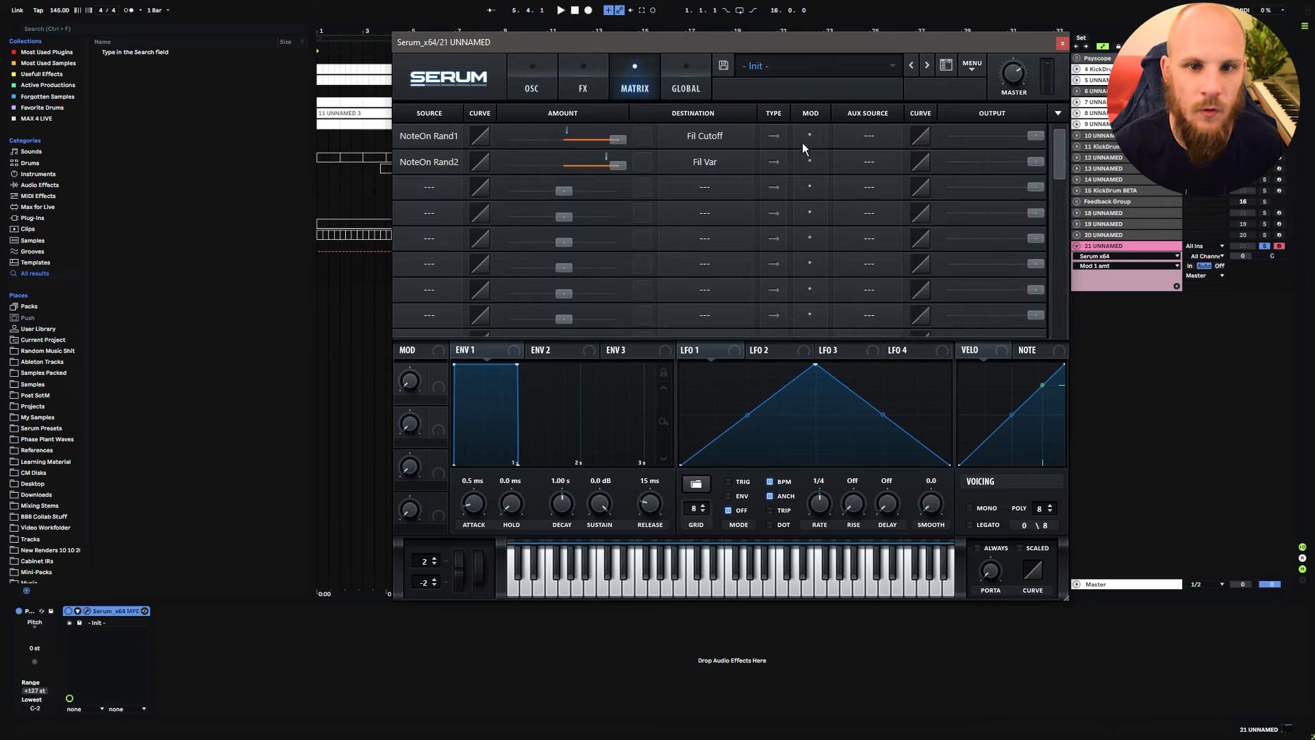
left_click(531, 82)
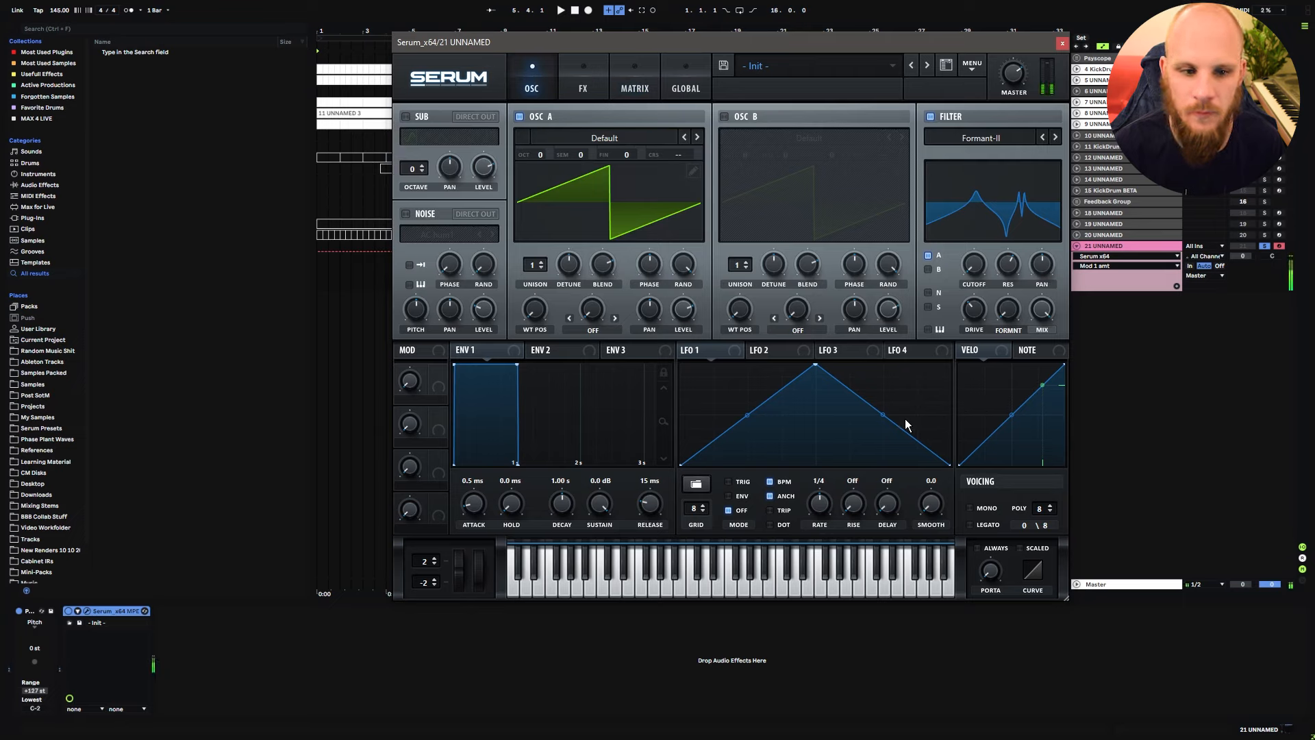
Step: Enable the synth's delay in ping-pong mode with both sides at dotted 1/8, and adjust its mix and feedback
left_click(256, 645)
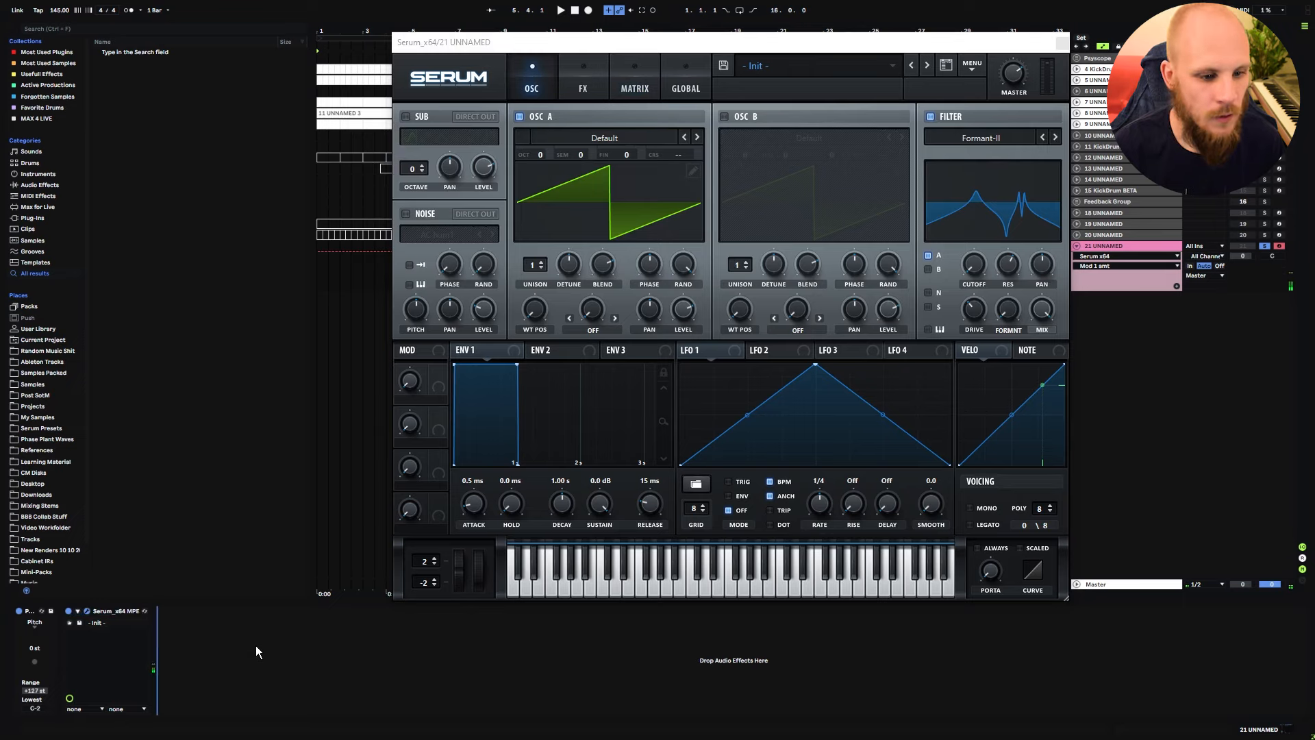
left_click(582, 88)
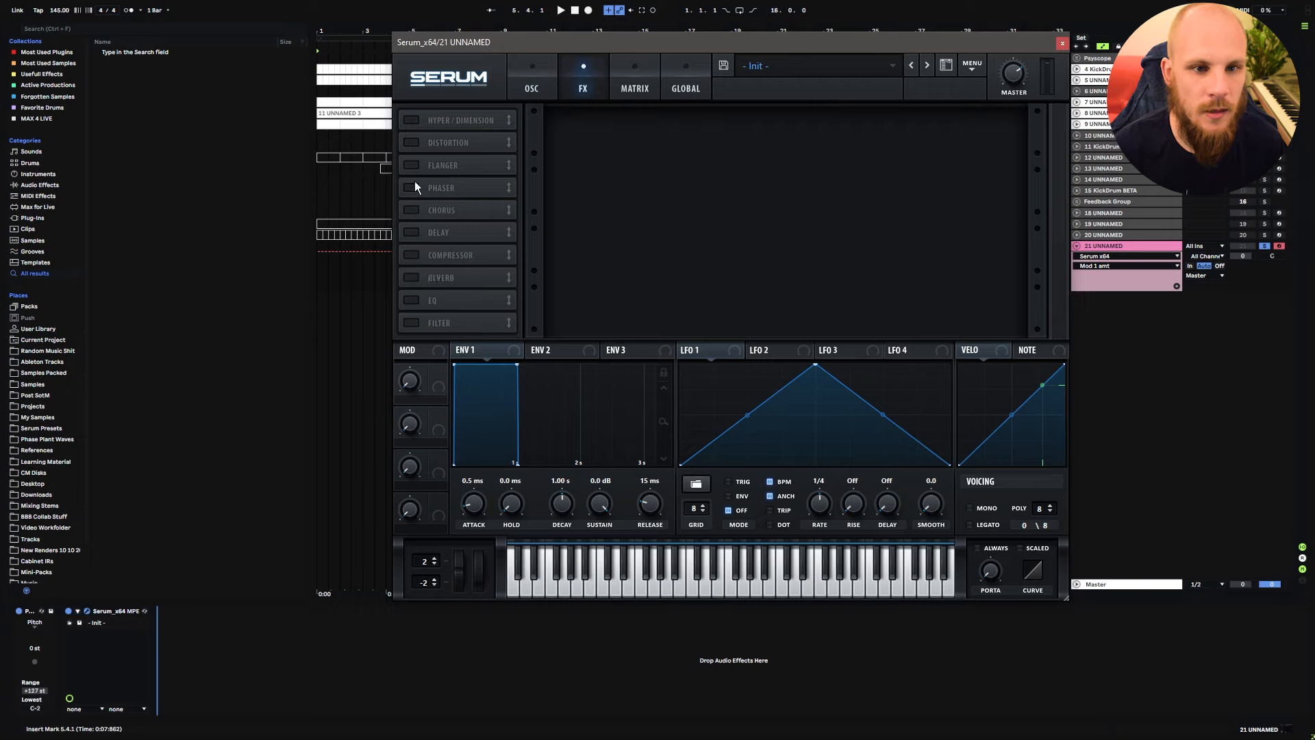
left_click(411, 231)
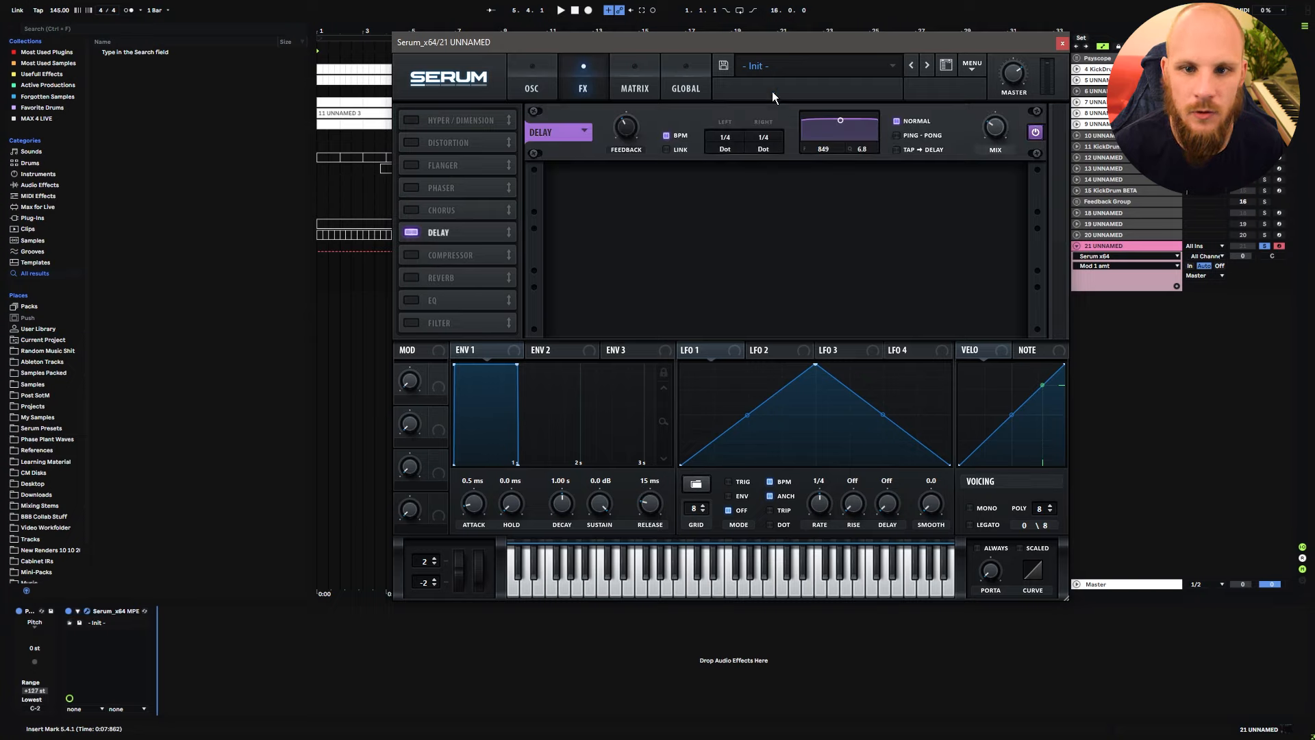
left_click_drag(728, 140, 766, 159)
left_click(916, 137)
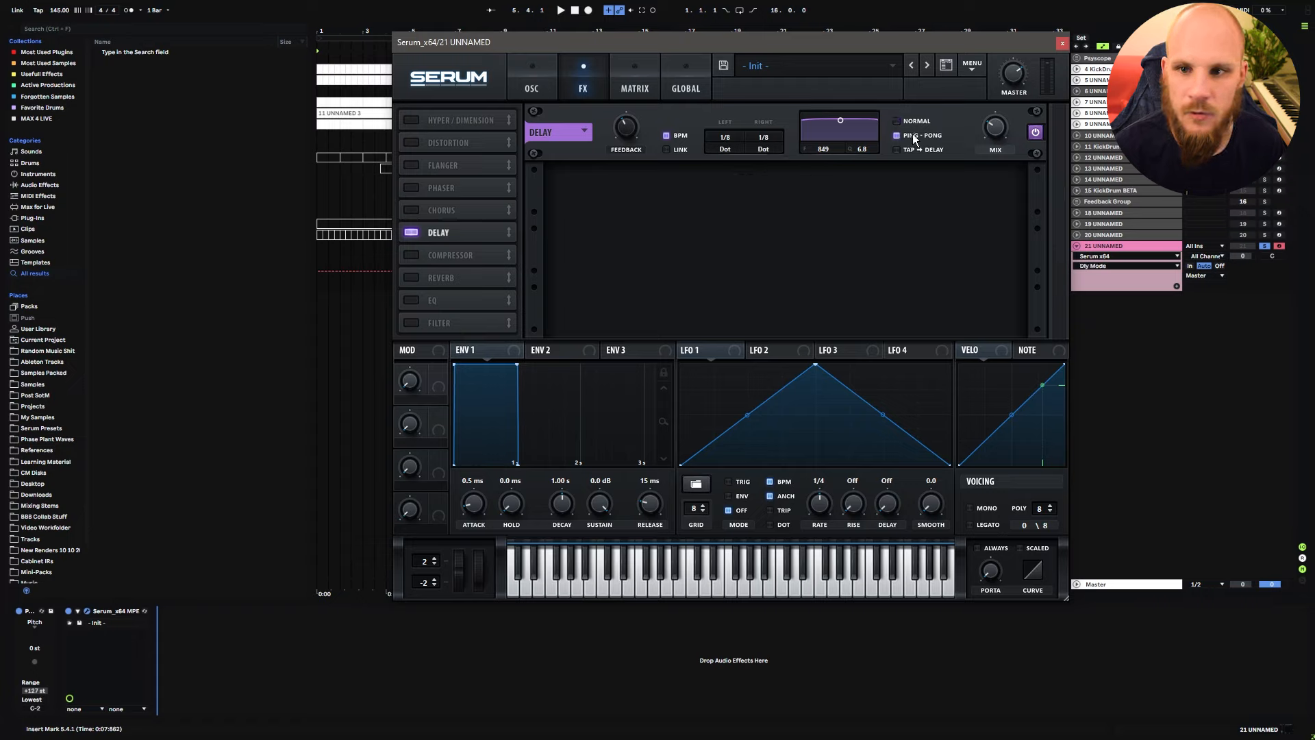
left_click(996, 128)
left_click_drag(625, 125, 625, 119)
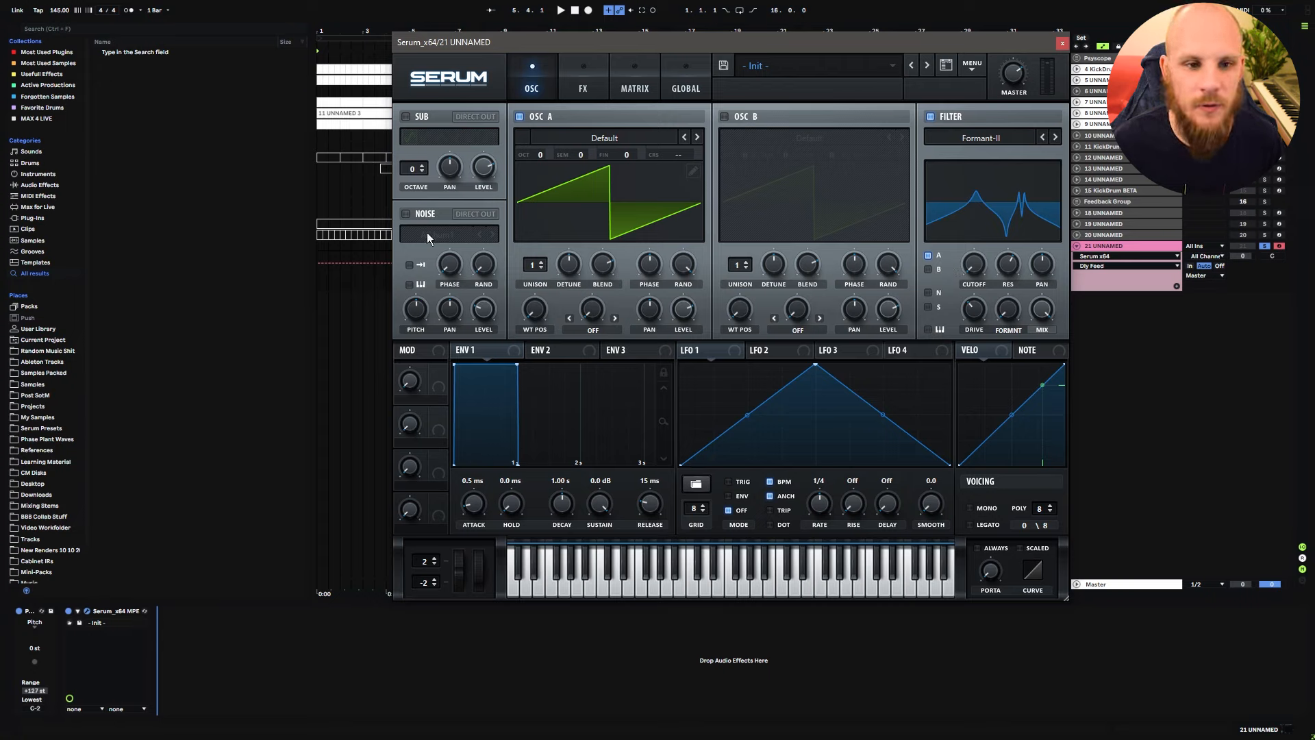
Step: Enable the noise oscillator and redraw LFO 1 to hold high, drop to zero, stay low, and rise at the end
left_click(405, 212)
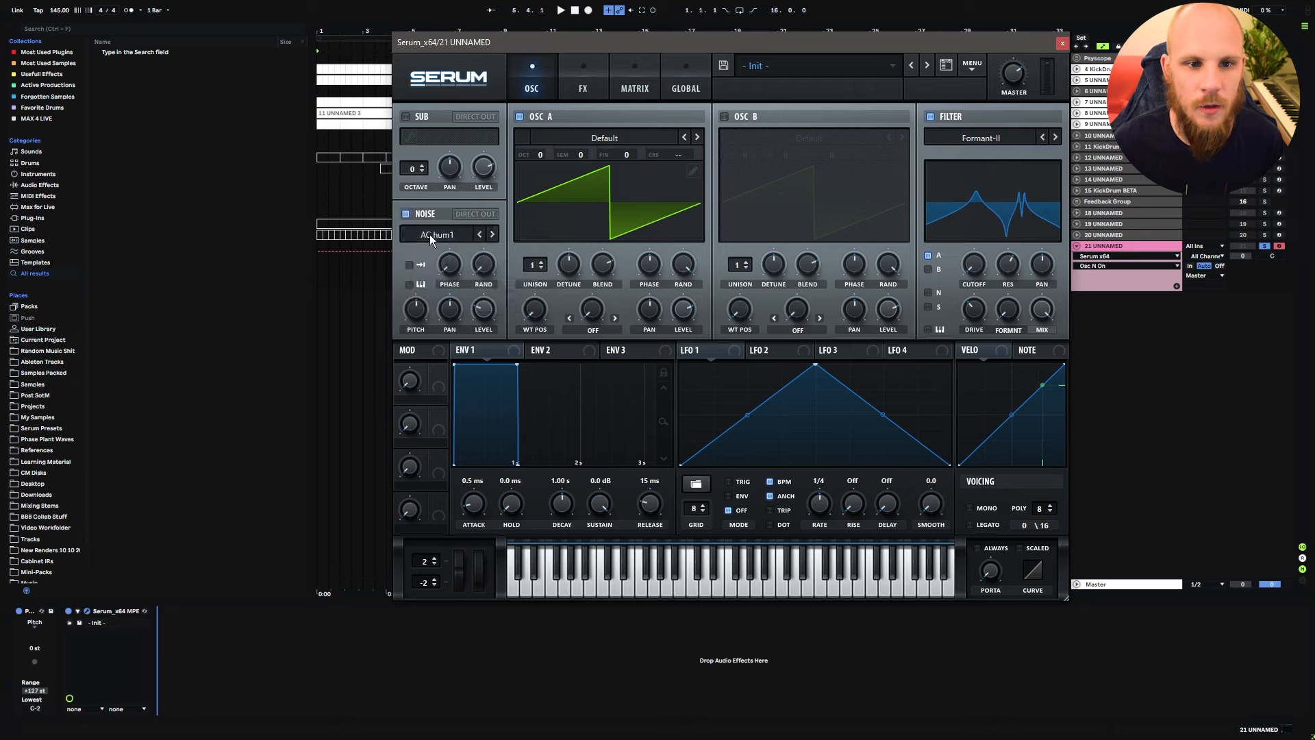
left_click_drag(680, 462, 663, 327)
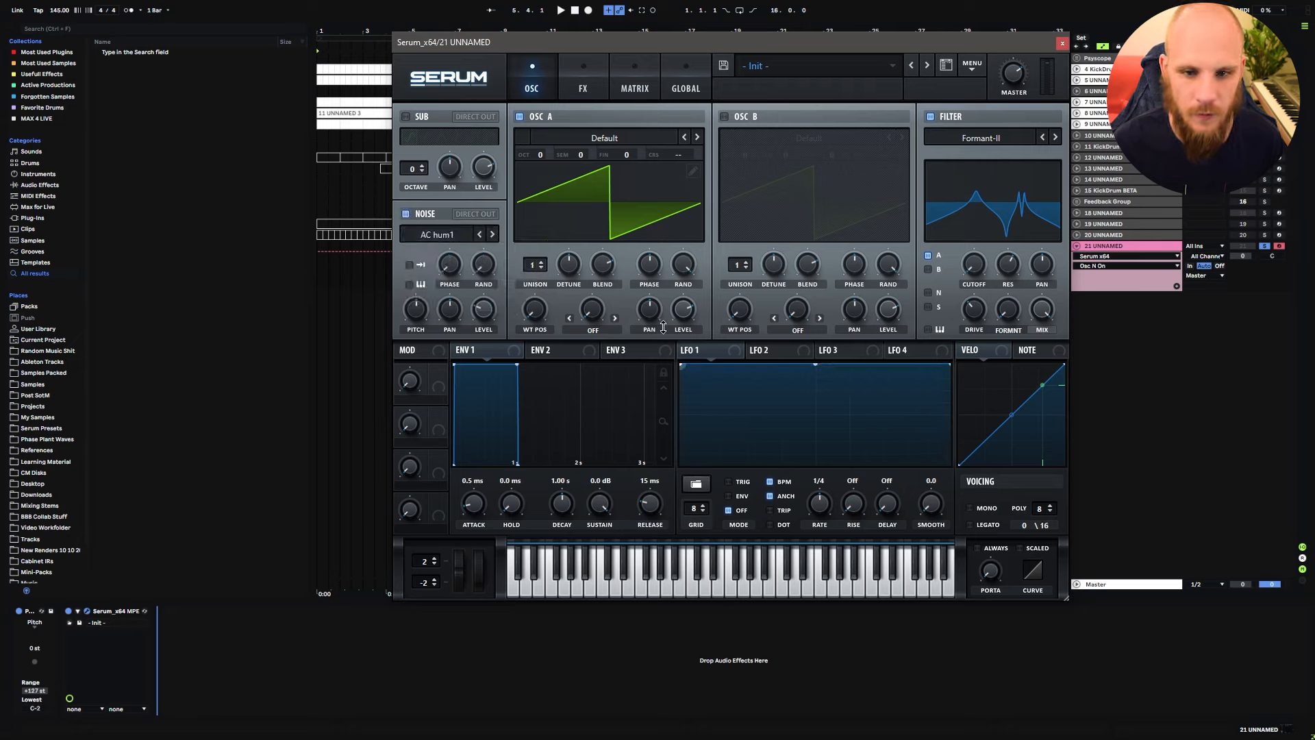
double_click(776, 396)
left_click_drag(777, 397, 816, 483)
double_click(877, 395)
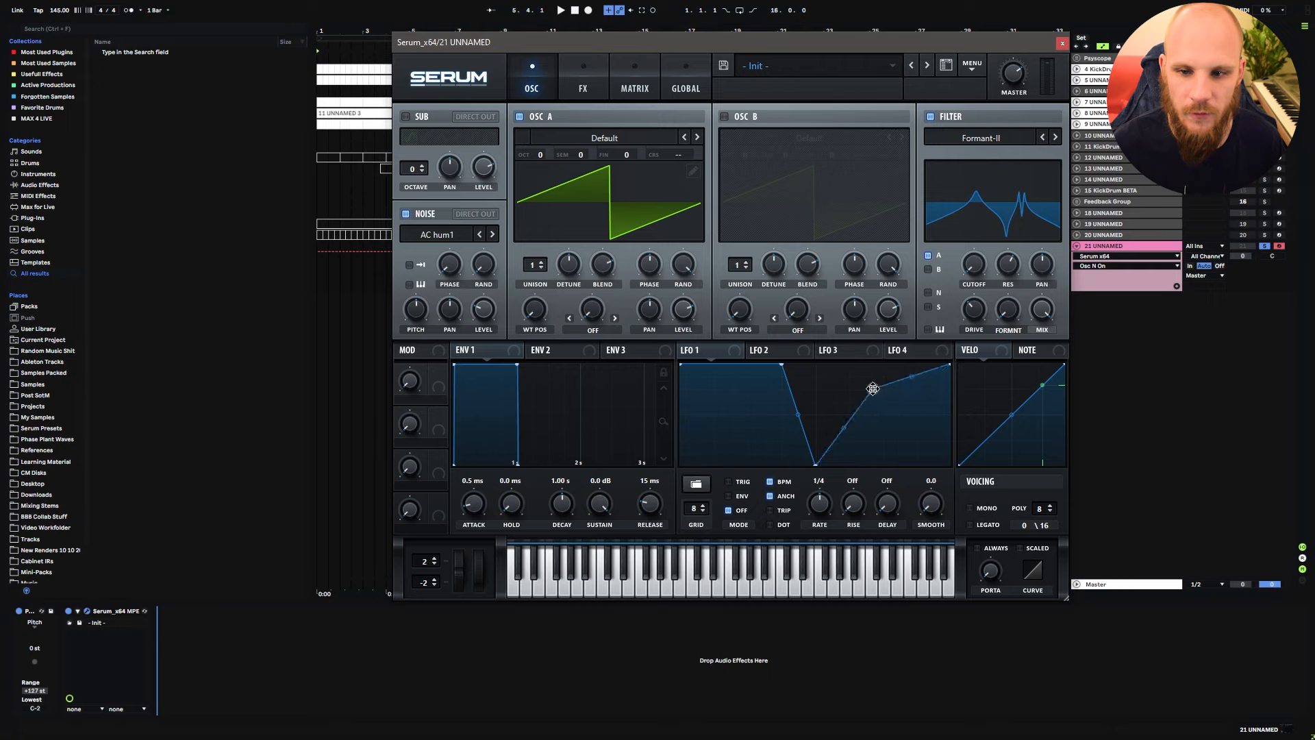
left_click_drag(877, 396, 923, 483)
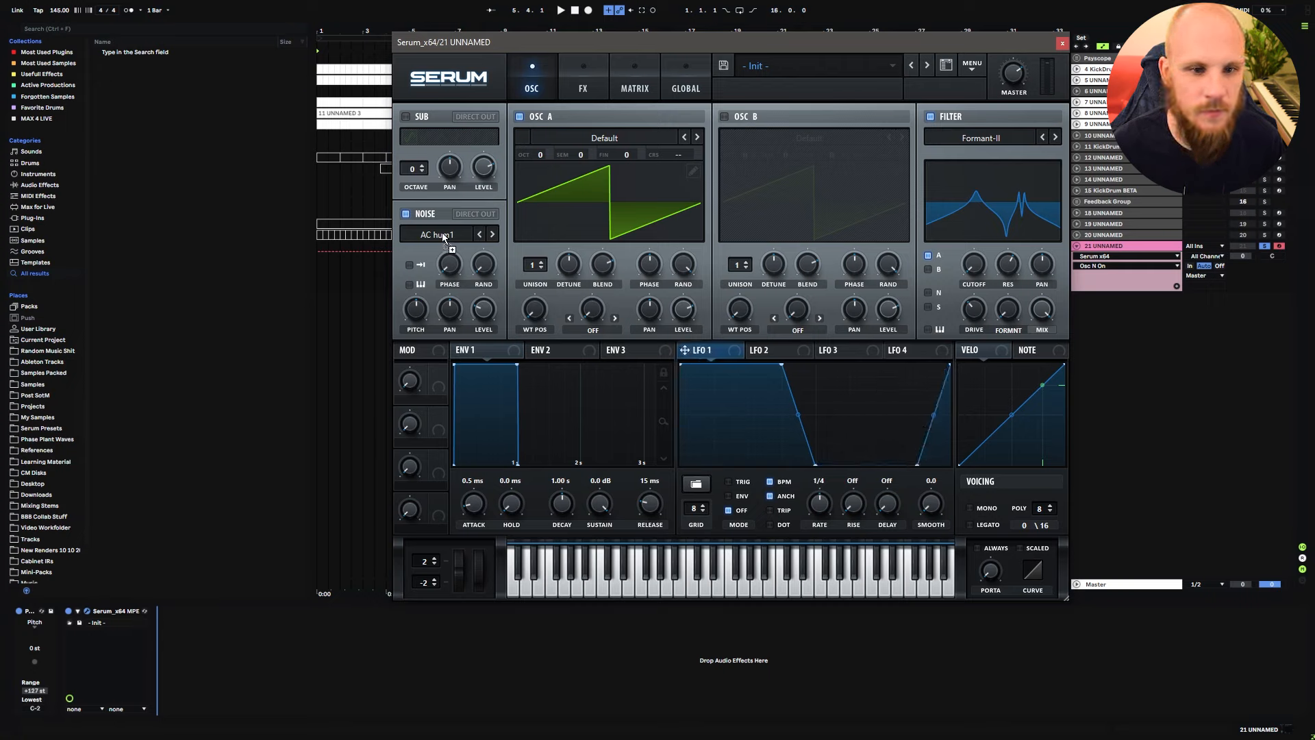
Step: Load LFO 1's shape into the noise oscillator with key tracking on and level at 0%, adjusting its pitch and random phase
left_click(411, 285)
left_click_drag(425, 315, 439, 273)
left_click(483, 309)
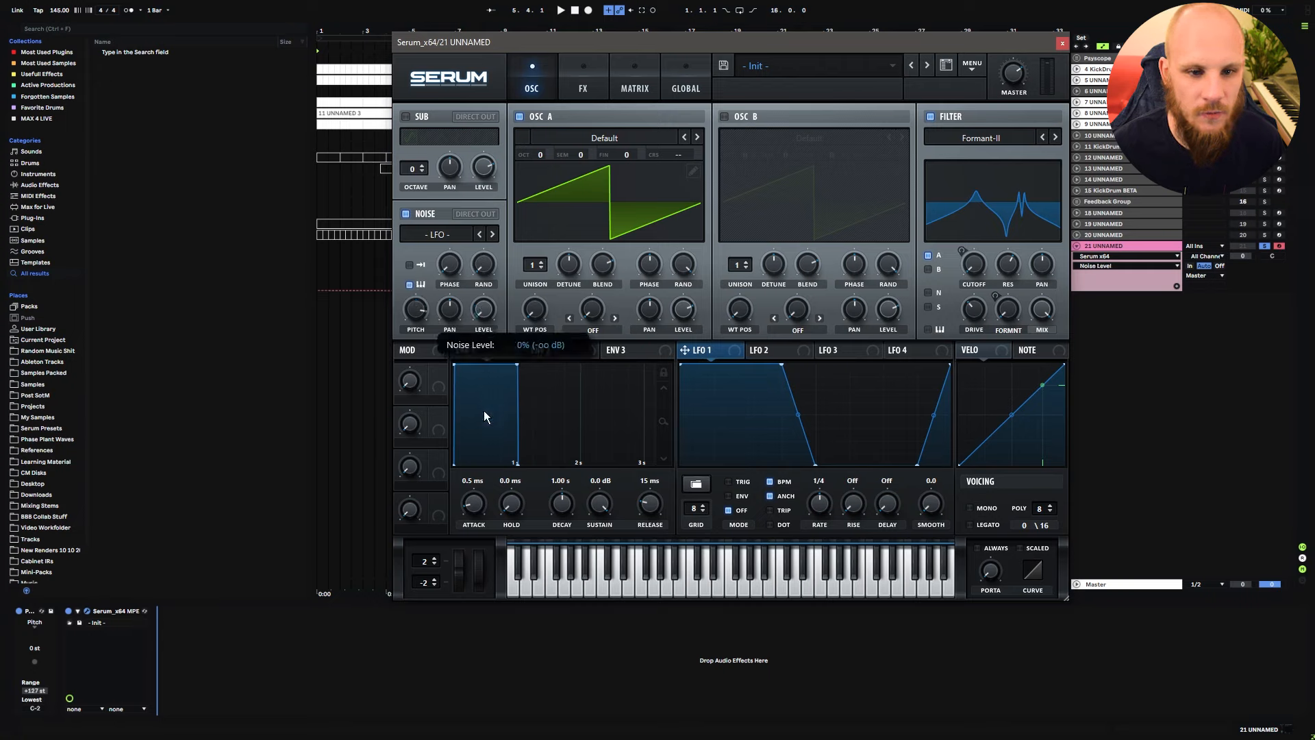
left_click(483, 266)
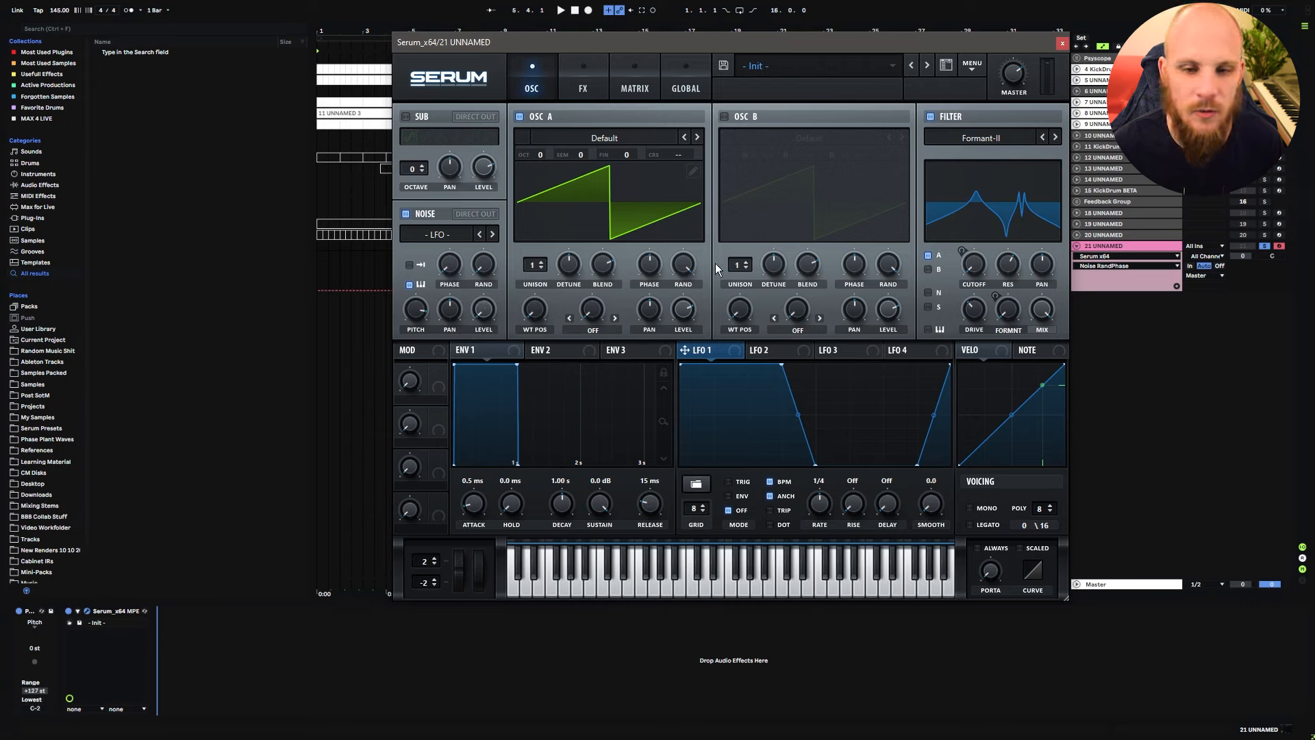
Step: Route Noise OSC to Fil Cutoff with a small positive amount and set the NoteOn Rand1 to Fil Cutoff amount to 89
left_click(635, 90)
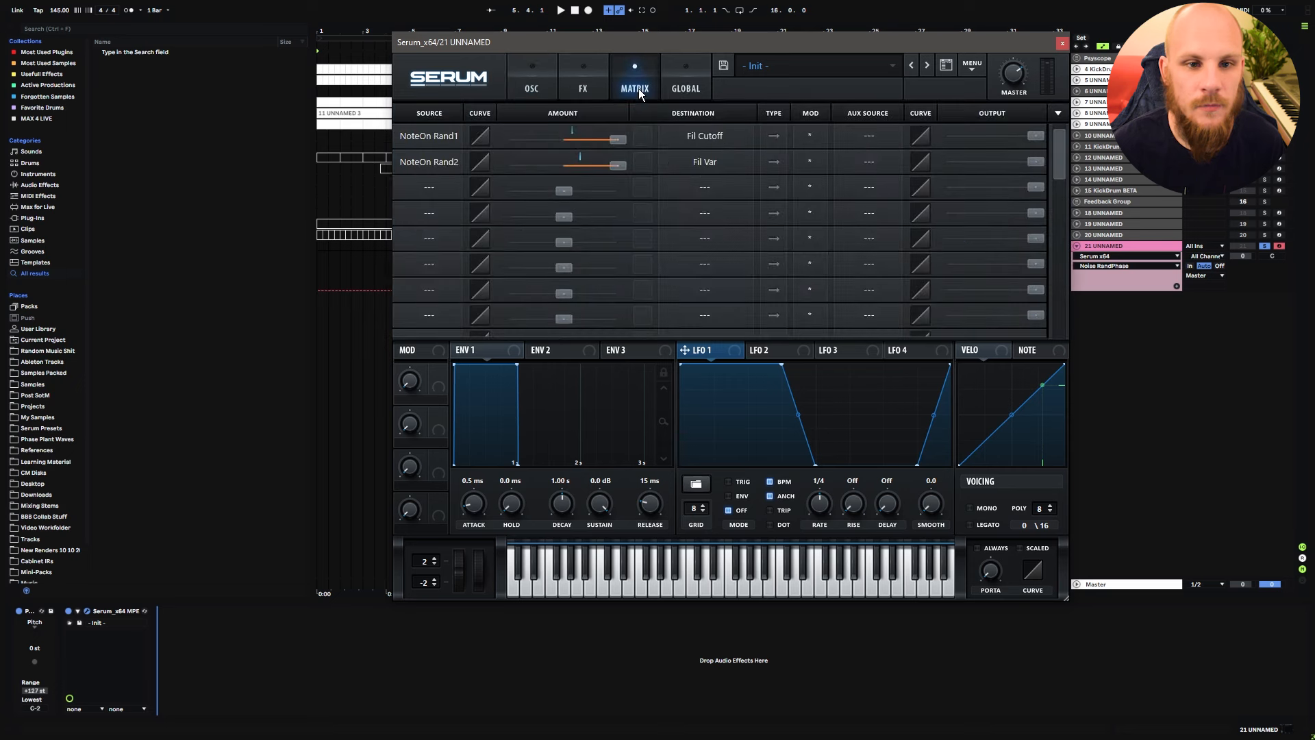
left_click(429, 188)
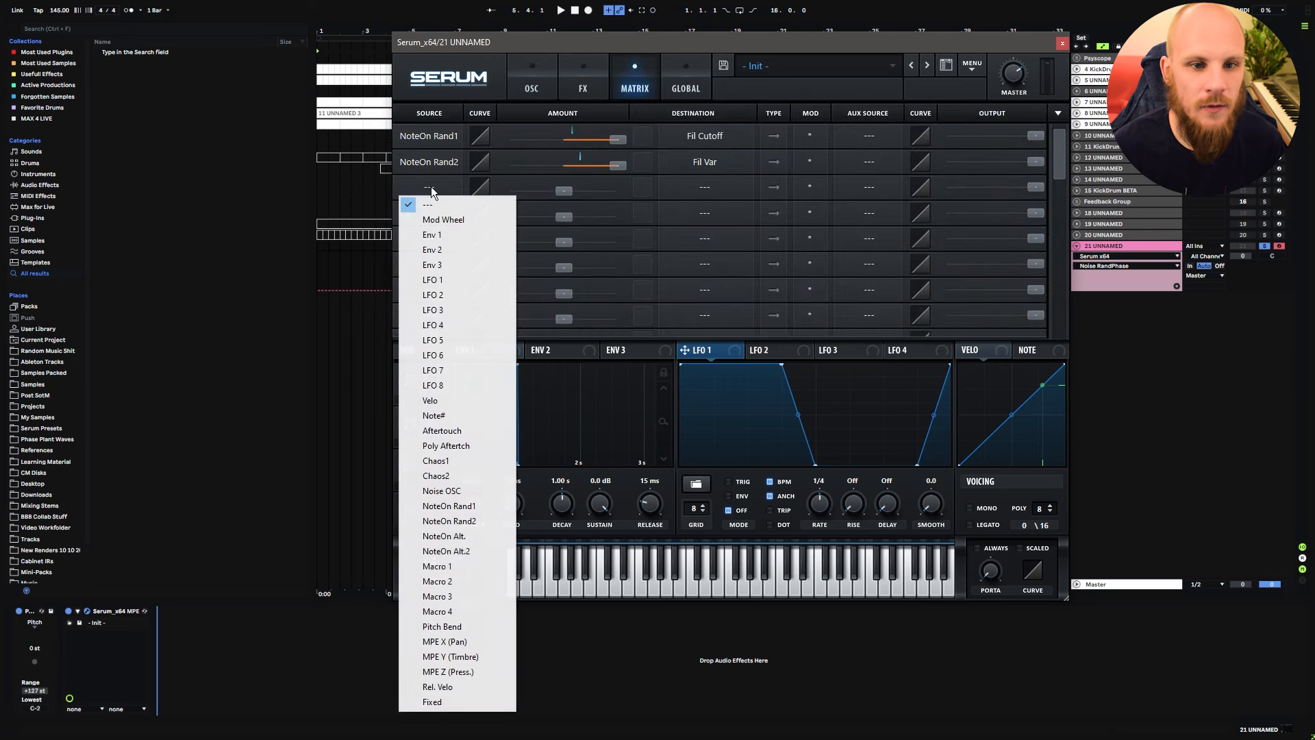
left_click(467, 491)
left_click_drag(619, 140, 615, 140)
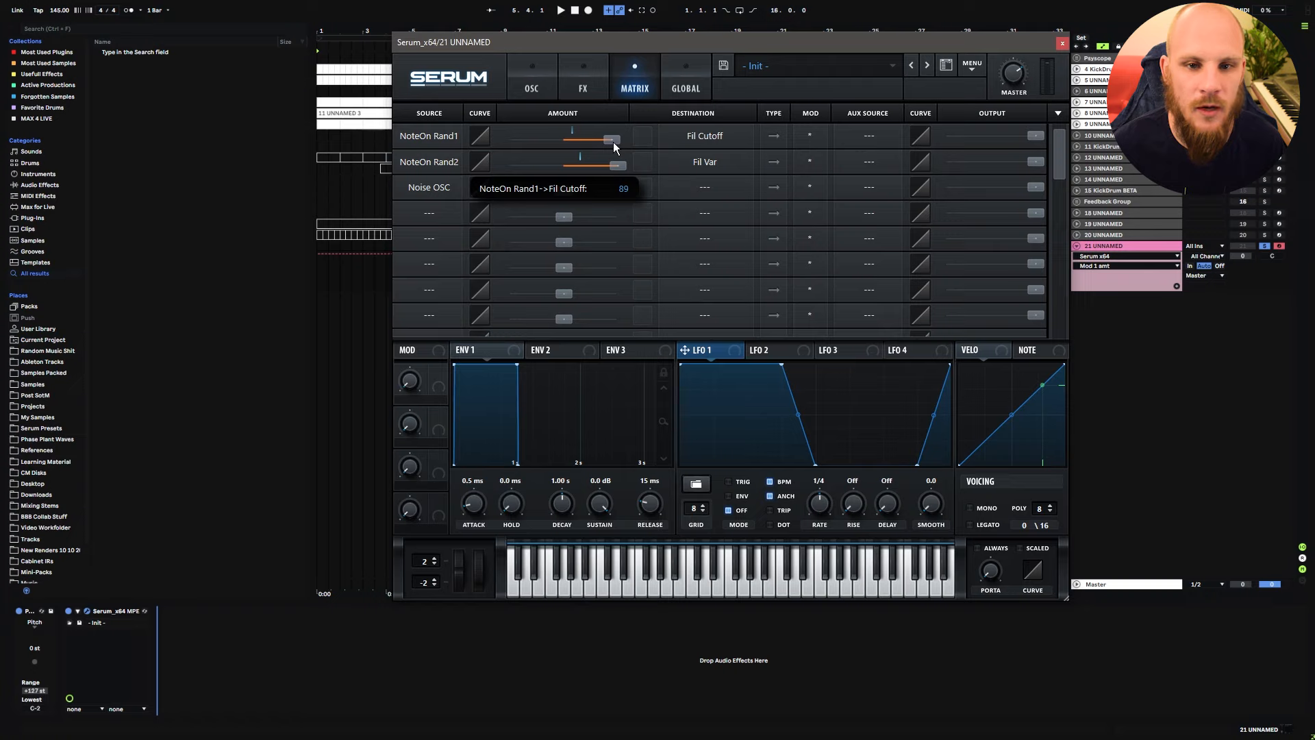
left_click(705, 190)
mouse_move(713, 279)
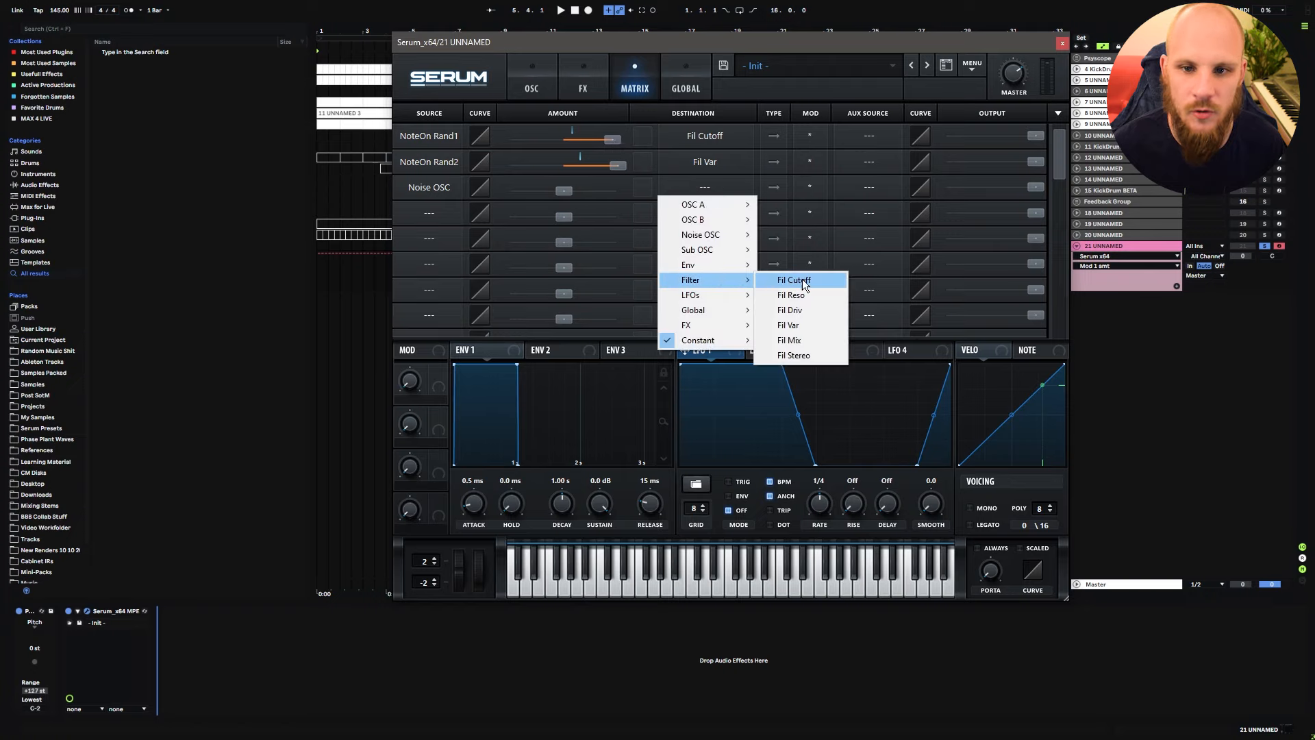
left_click(803, 278)
left_click_drag(568, 189, 578, 190)
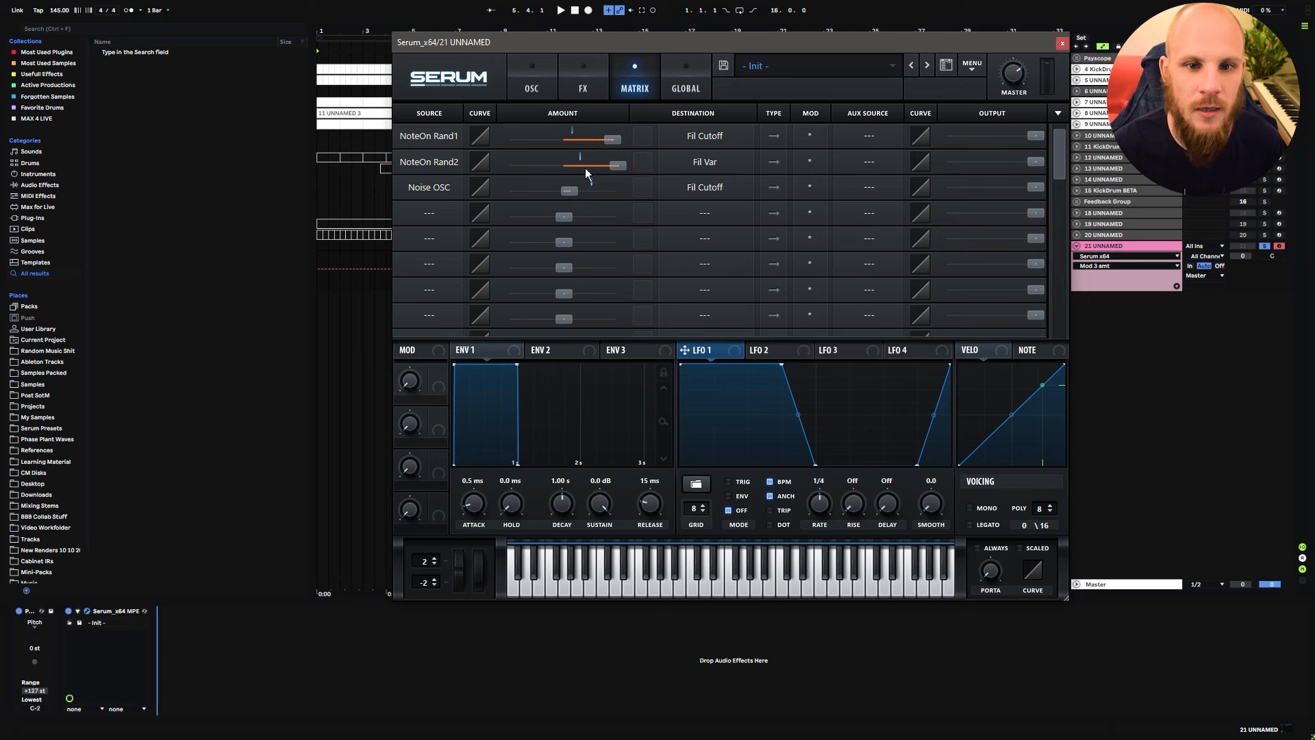
Step: Adjust the noise oscillator's pitch up and down while playing notes to tune the cutoff modulation
left_click(537, 78)
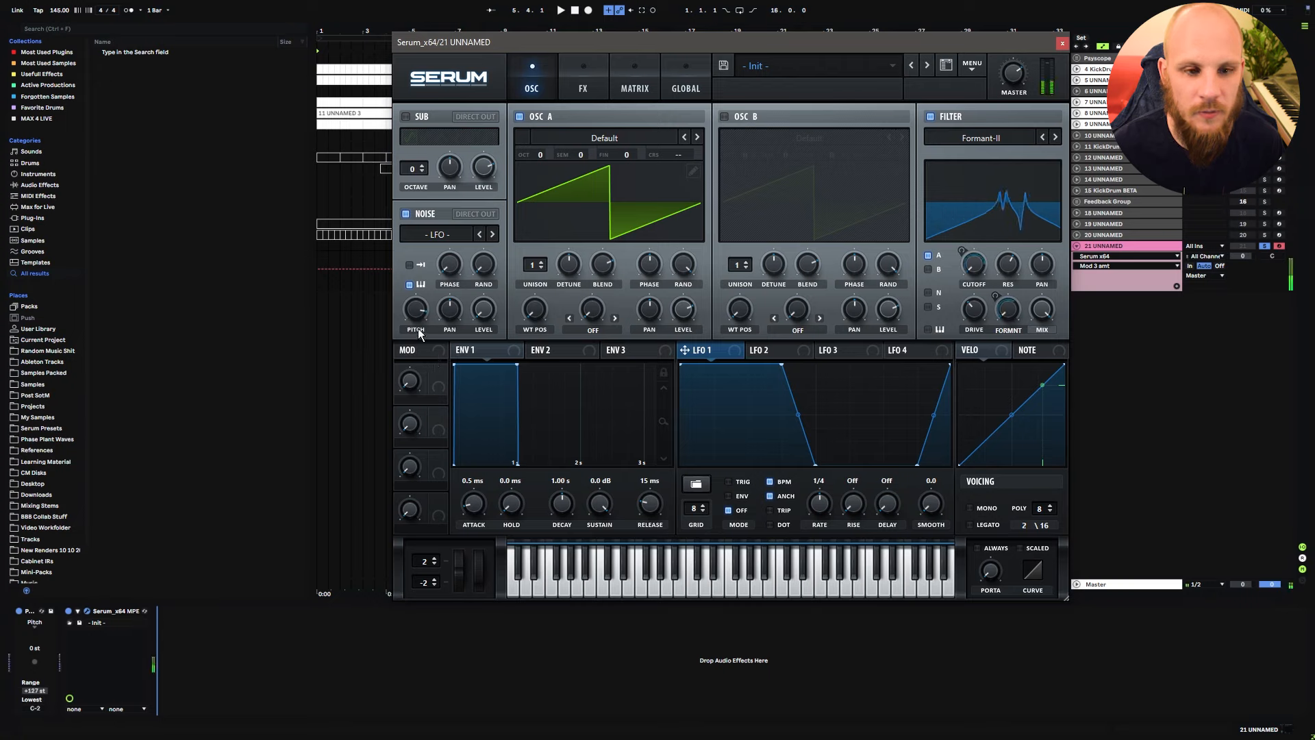
left_click(417, 310)
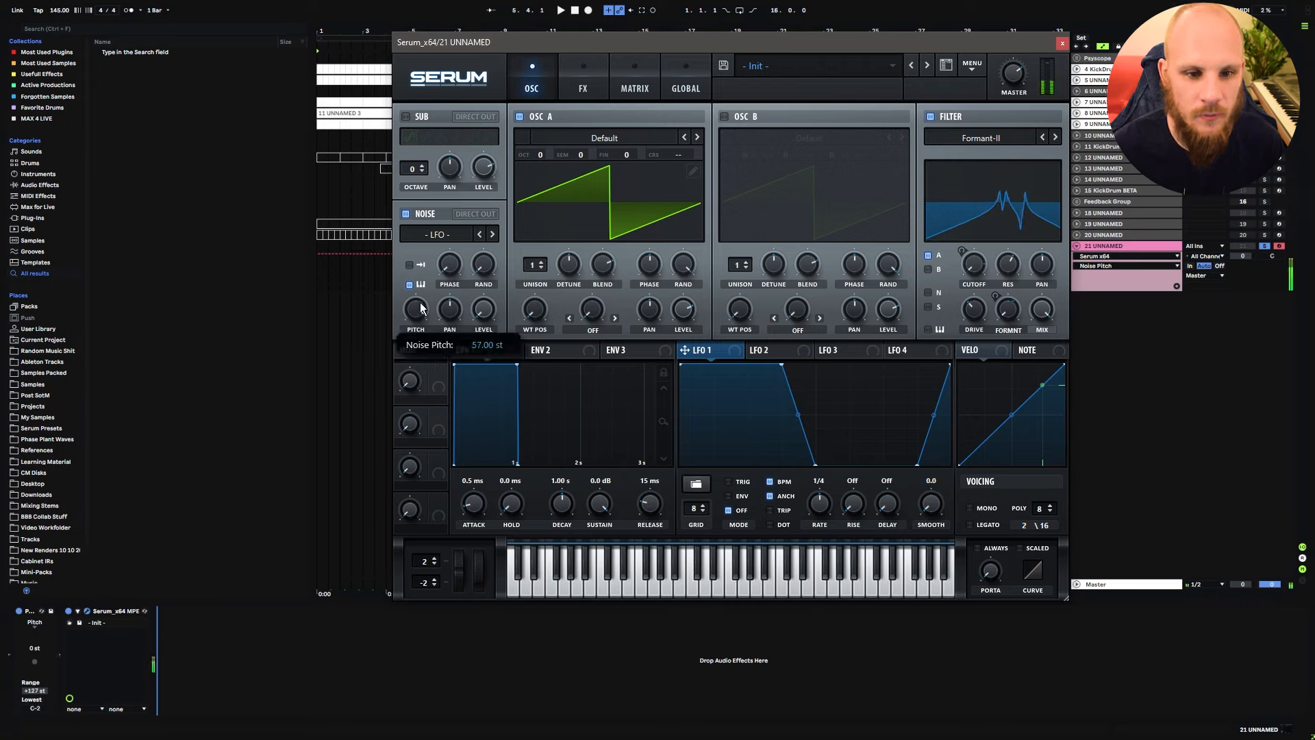
left_click_drag(420, 306, 414, 335)
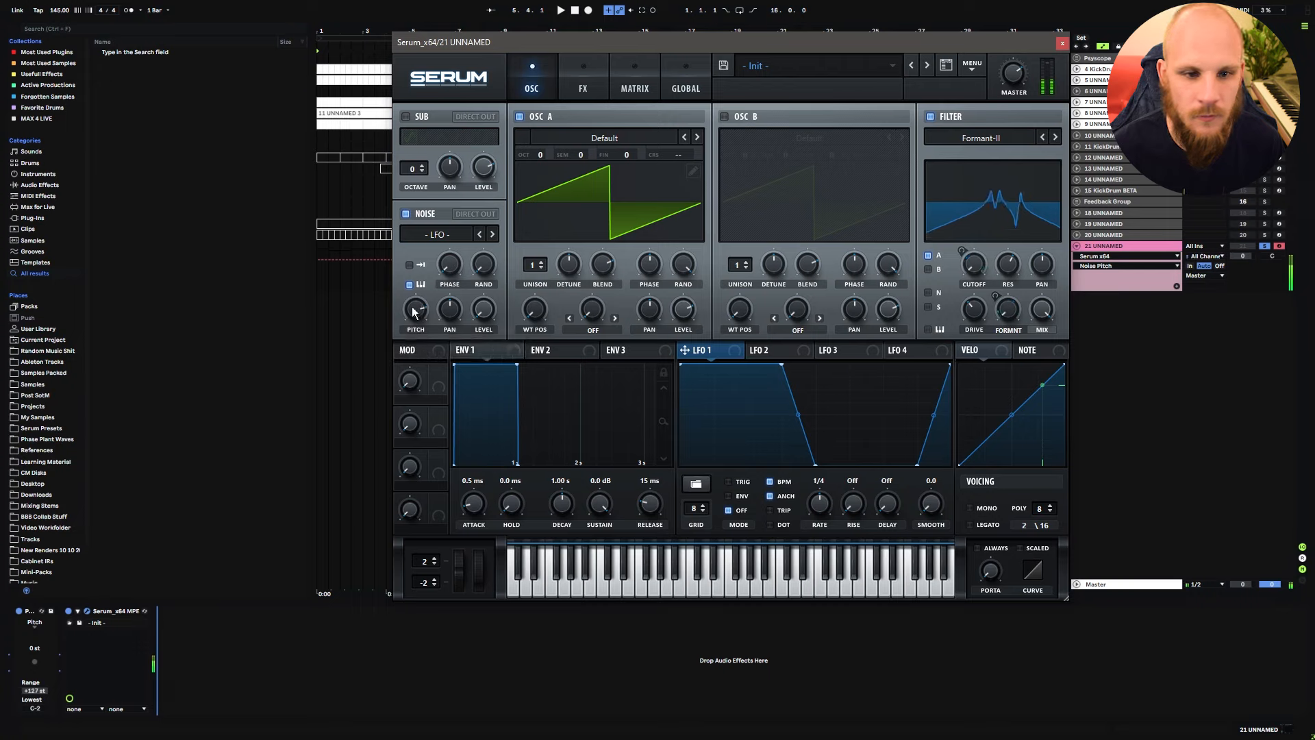
left_click_drag(419, 311, 419, 303)
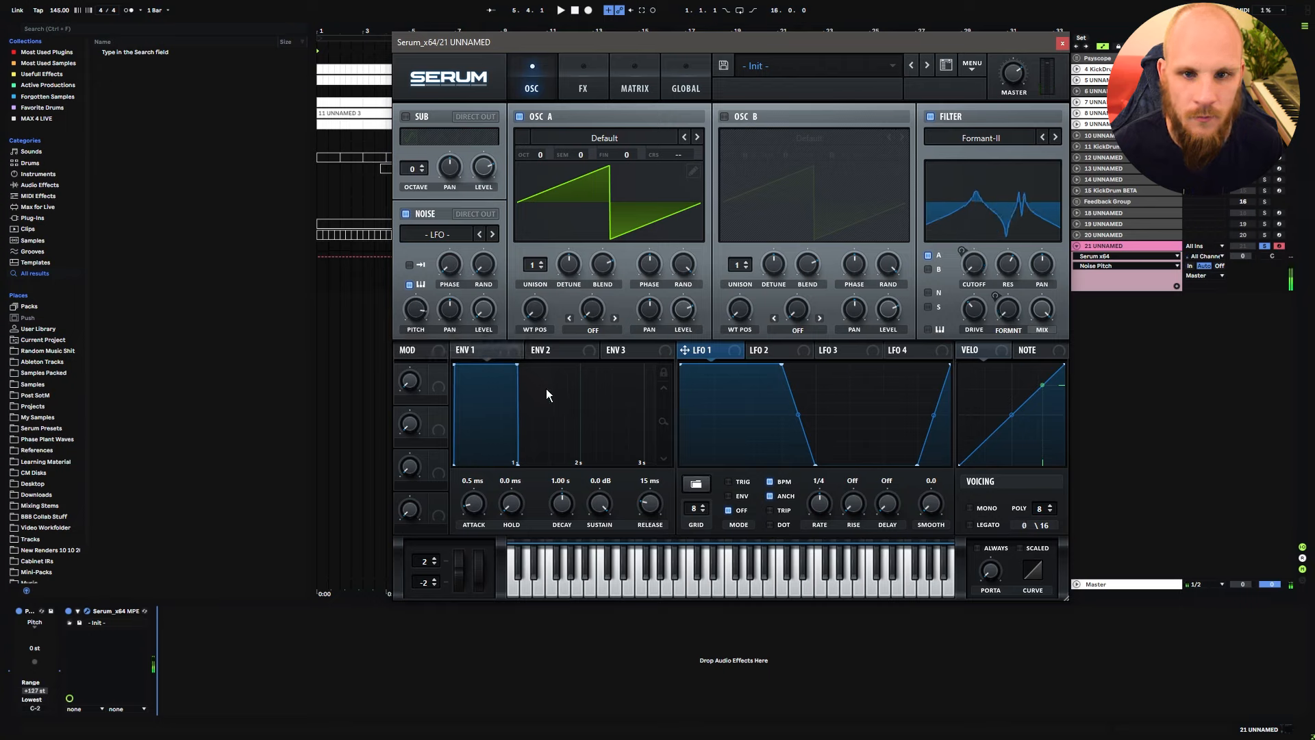
Step: Shape ENV 1 into a short pluck with 198 ms decay, sustain at minimum and 115 ms release
left_click(496, 354)
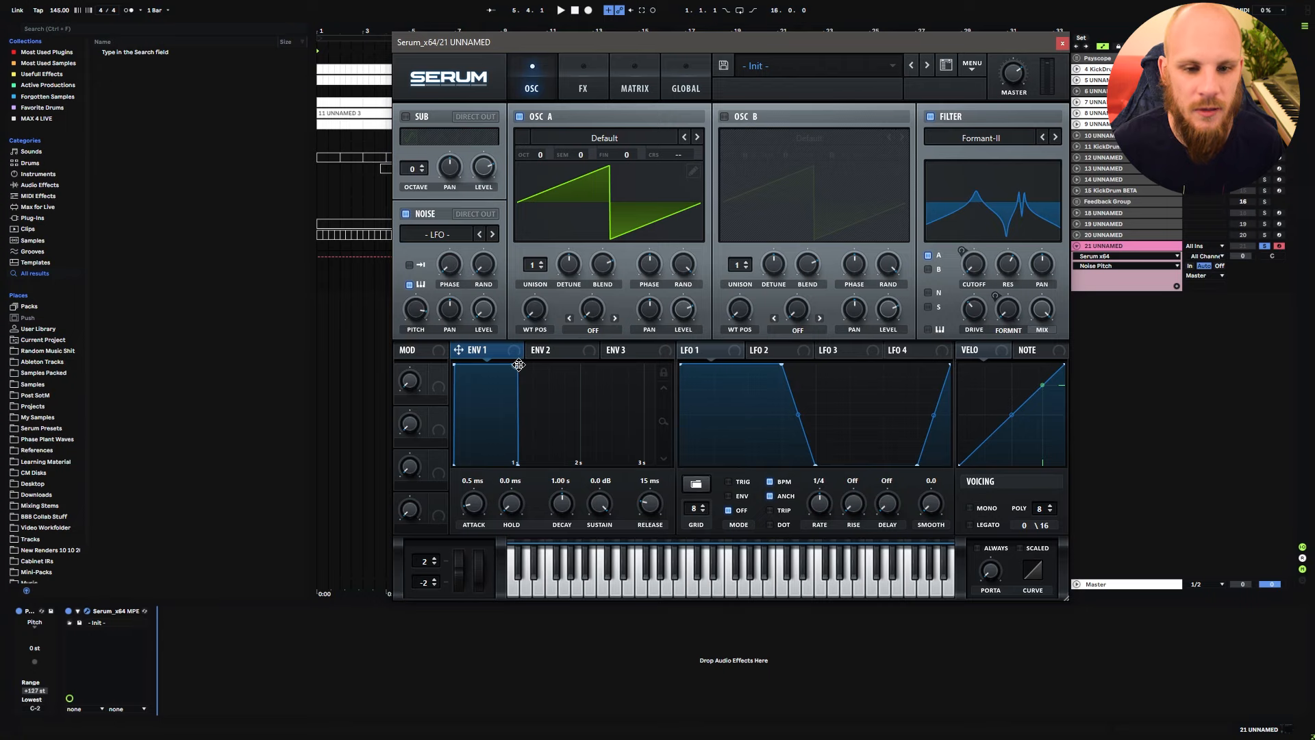
left_click_drag(518, 365, 450, 519)
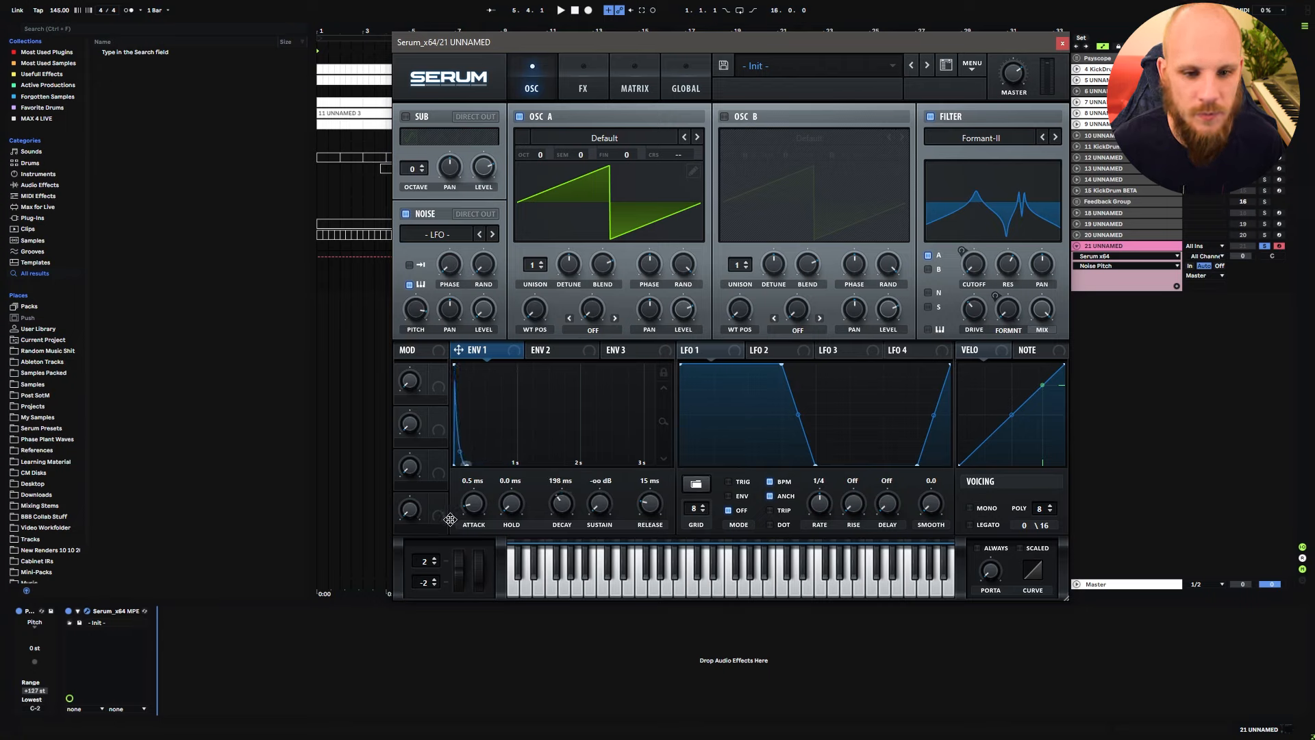
left_click_drag(650, 501, 658, 491)
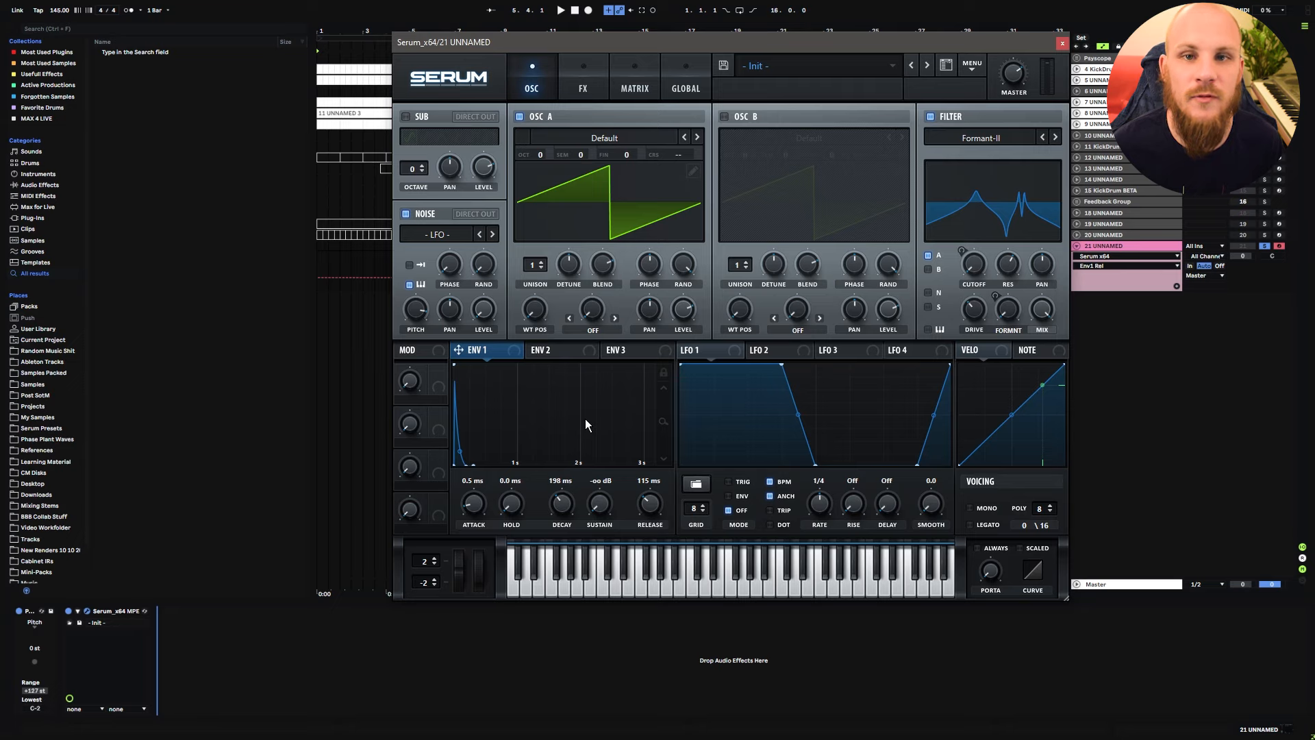
Step: Set OSC A's warp mode to FM Sub Osc, enable the sub oscillator with its level fully down, and raise the warp amount
left_click(593, 330)
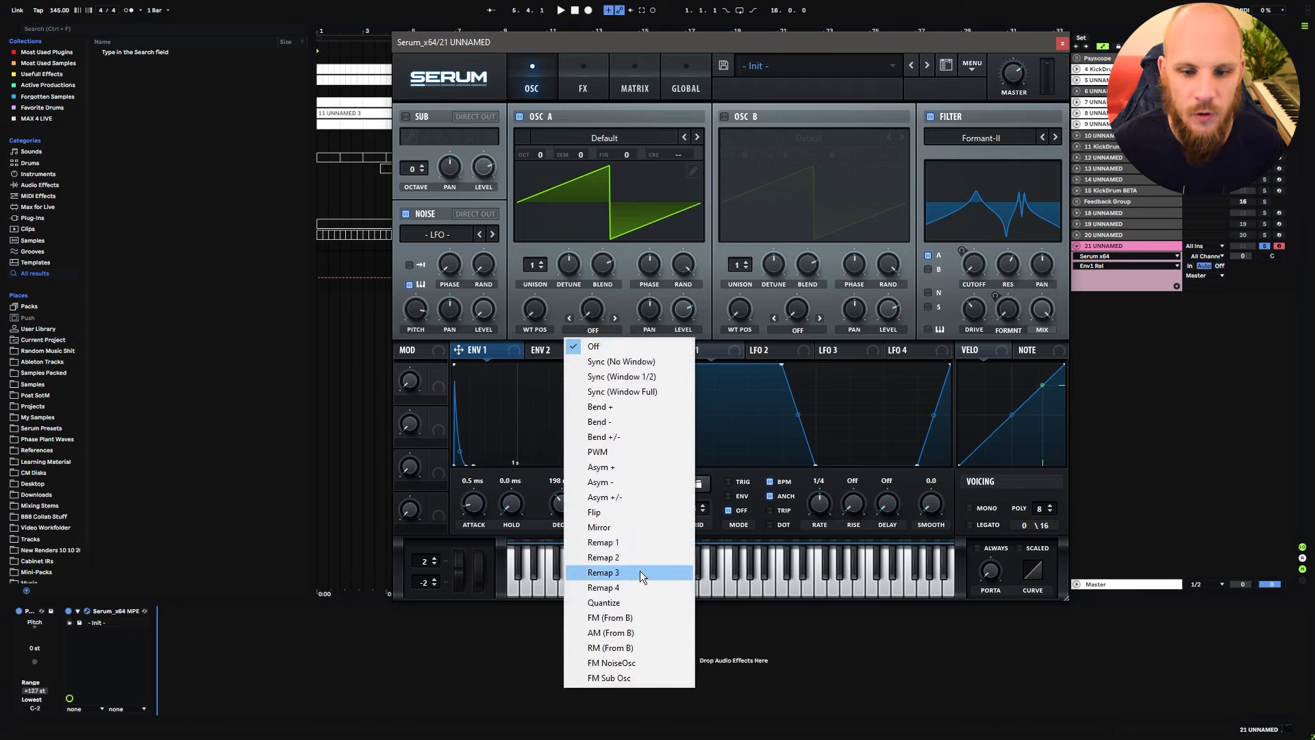
left_click(631, 675)
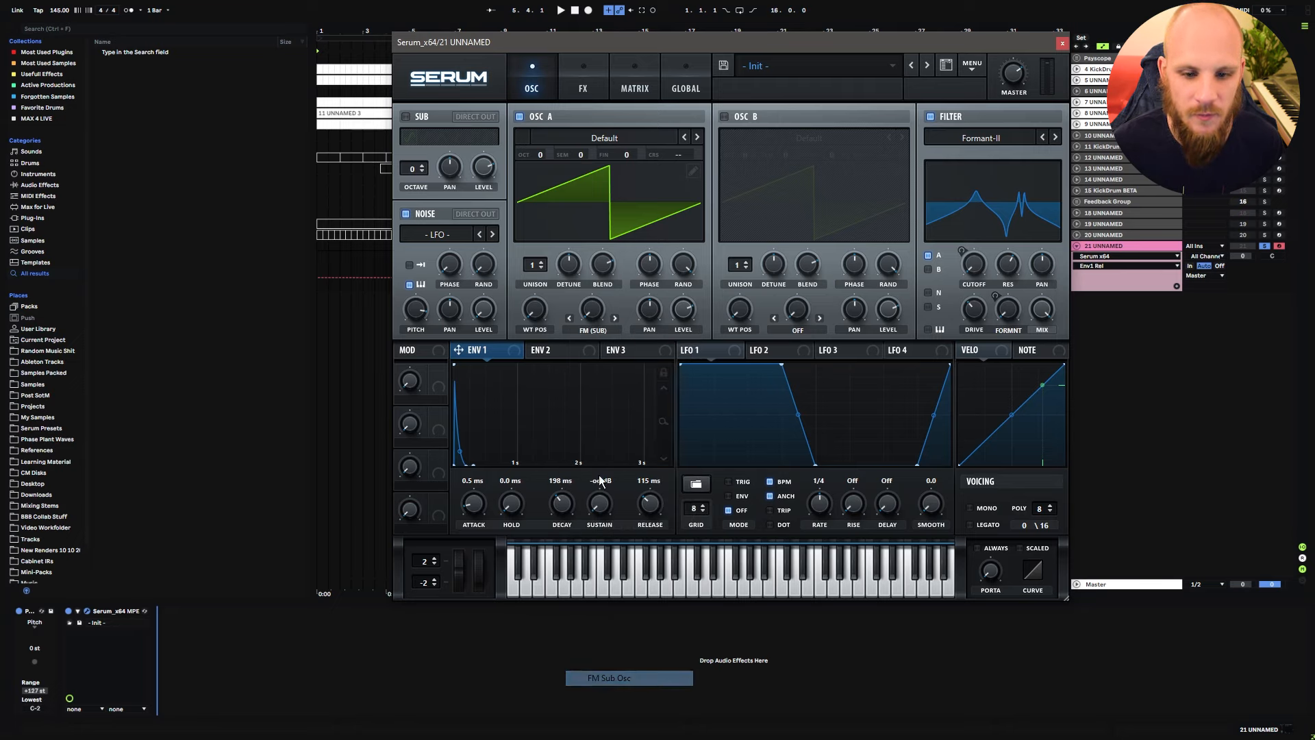
left_click(407, 118)
left_click_drag(597, 317, 604, 271)
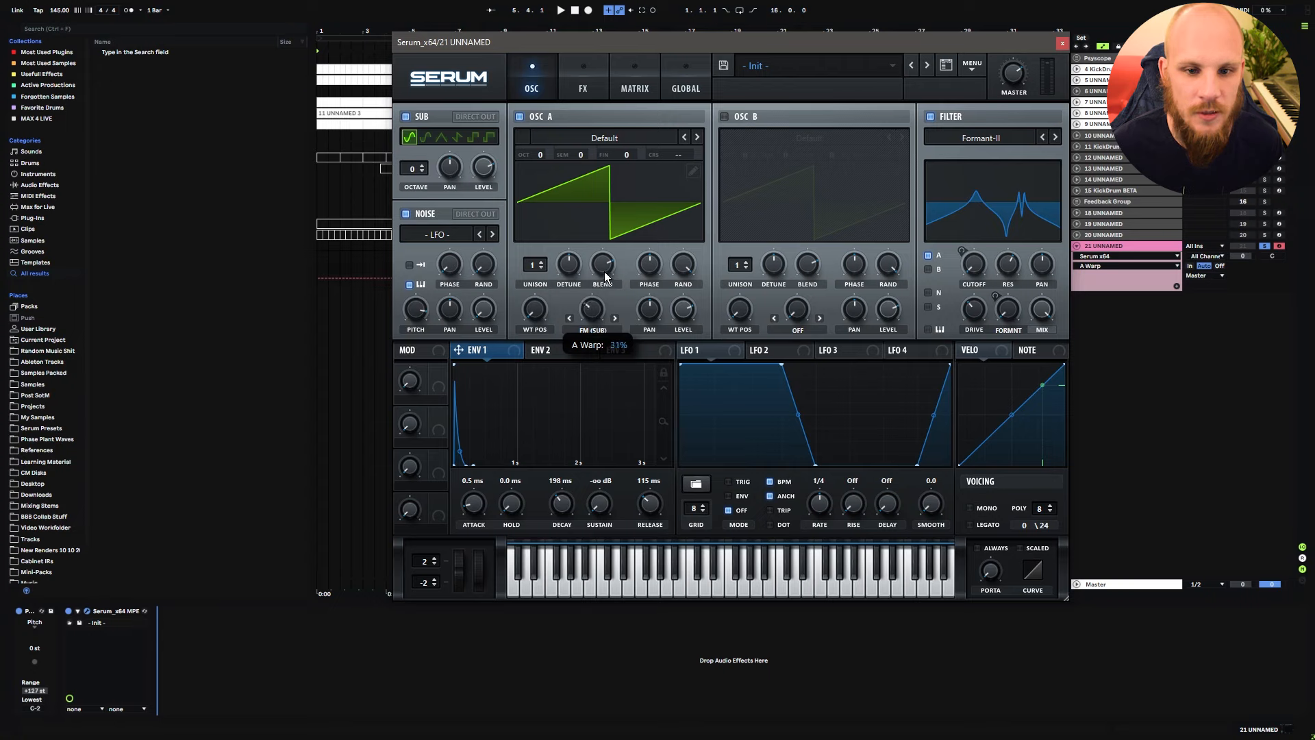
left_click(594, 307)
left_click_drag(486, 168, 494, 285)
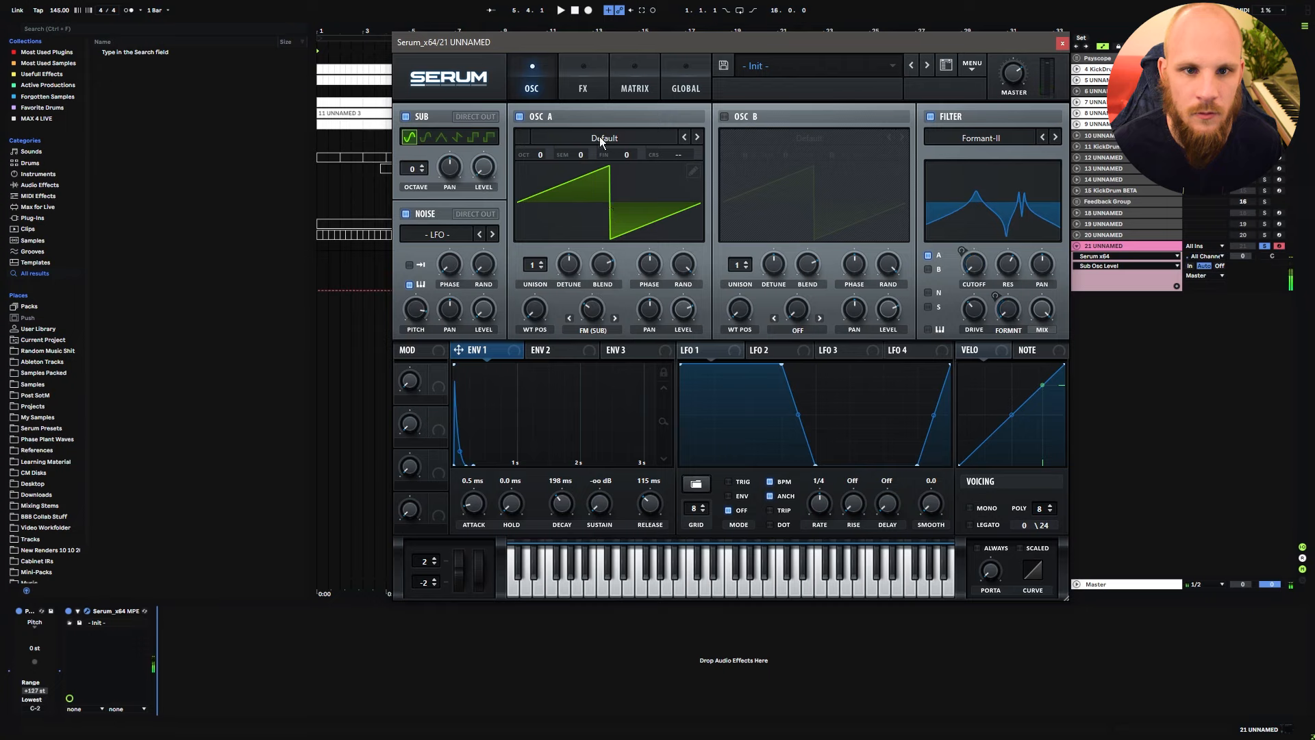
Step: Toggle the noise oscillator off and on repeatedly while playing notes to compare the sound with and without its modulation
left_click(407, 215)
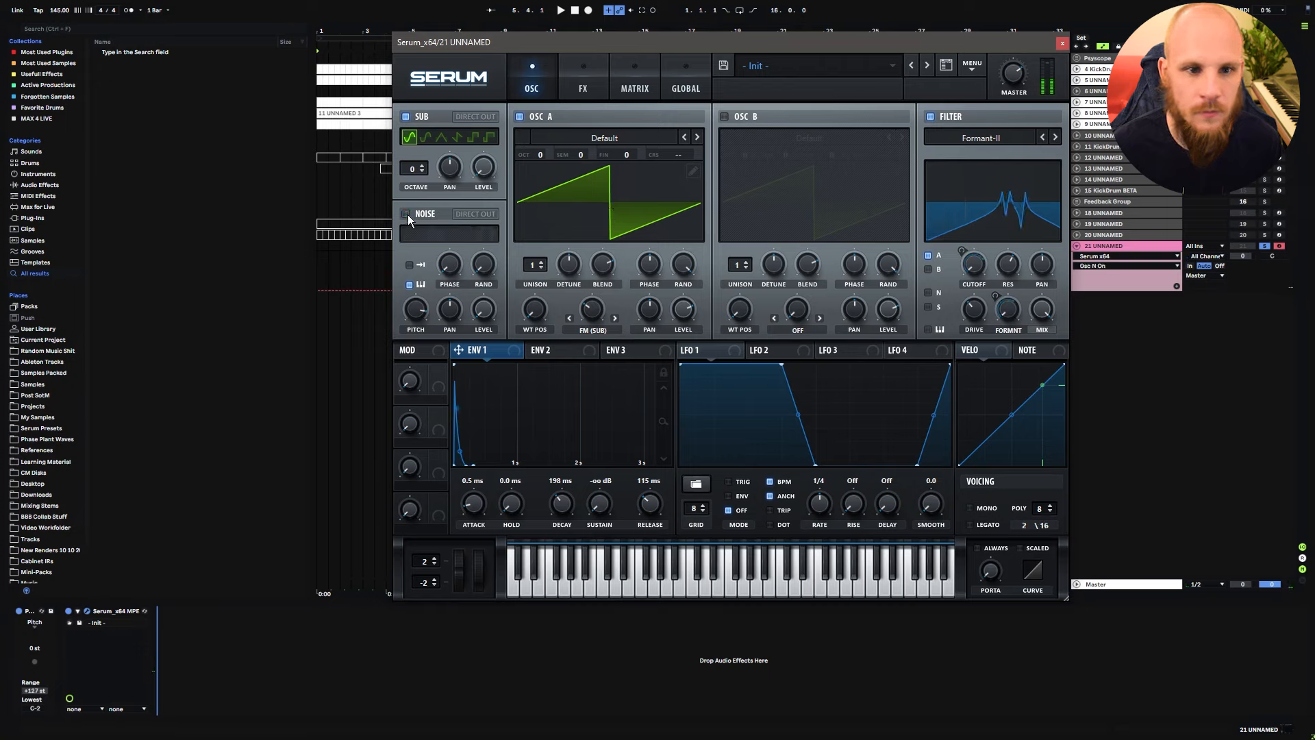
left_click(406, 215)
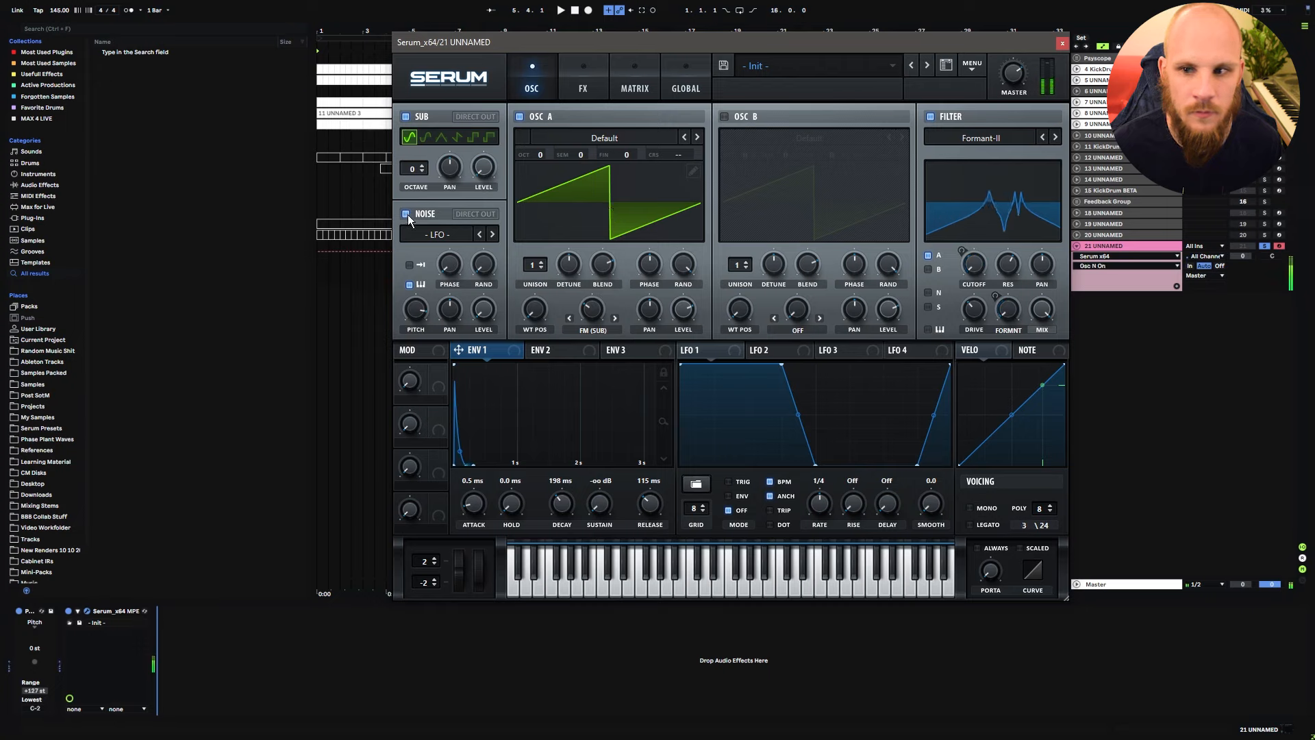
left_click(407, 214)
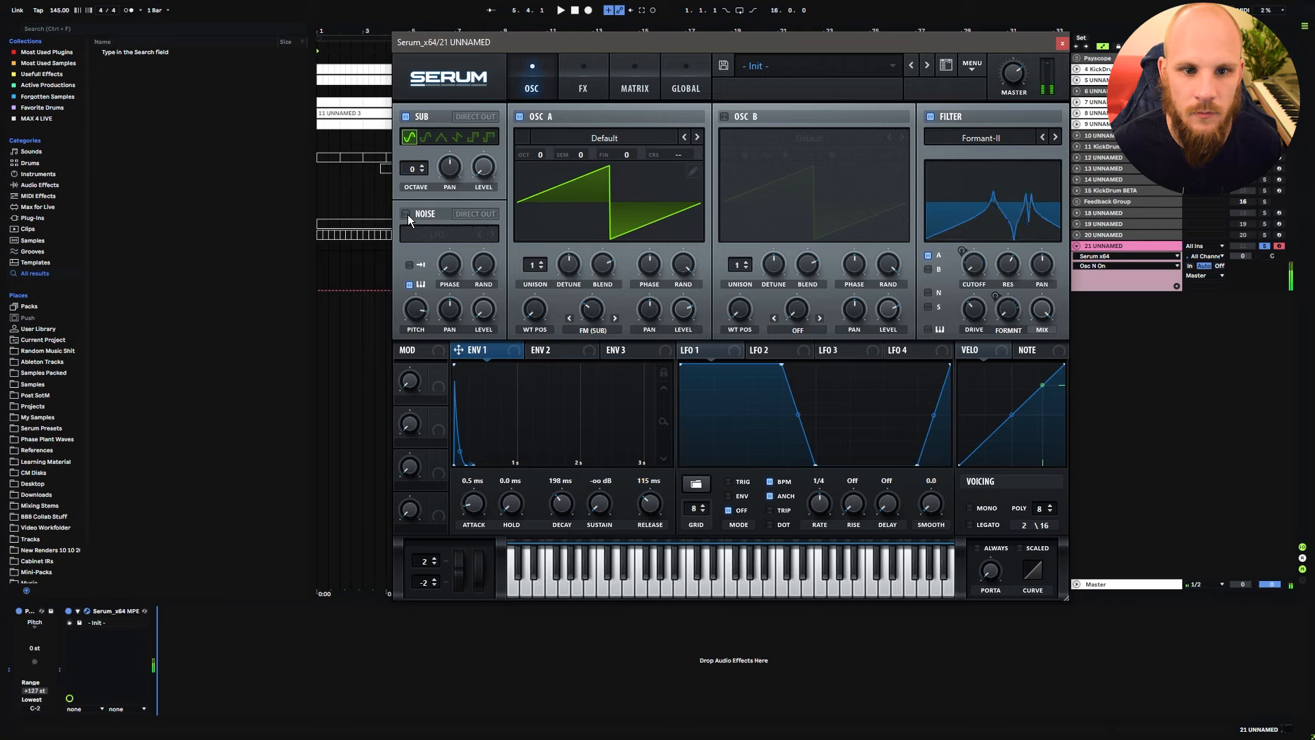
left_click(407, 214)
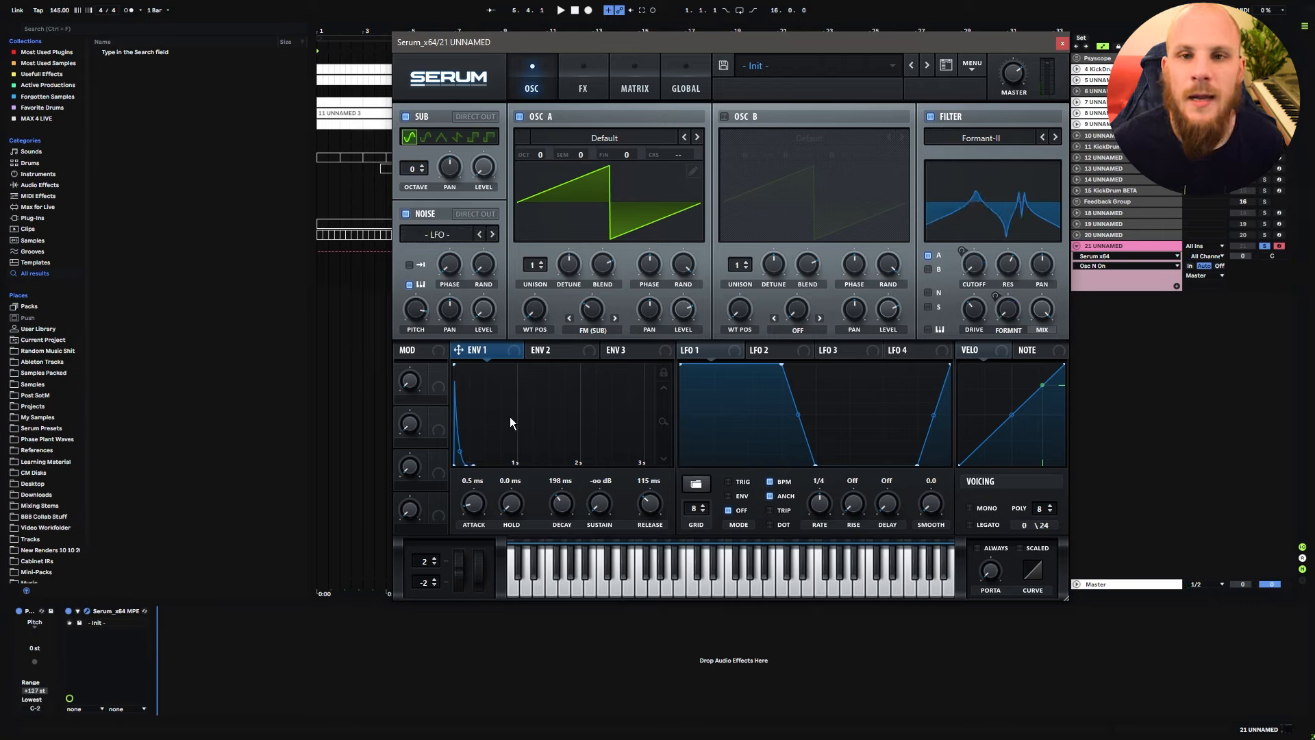
left_click(407, 214)
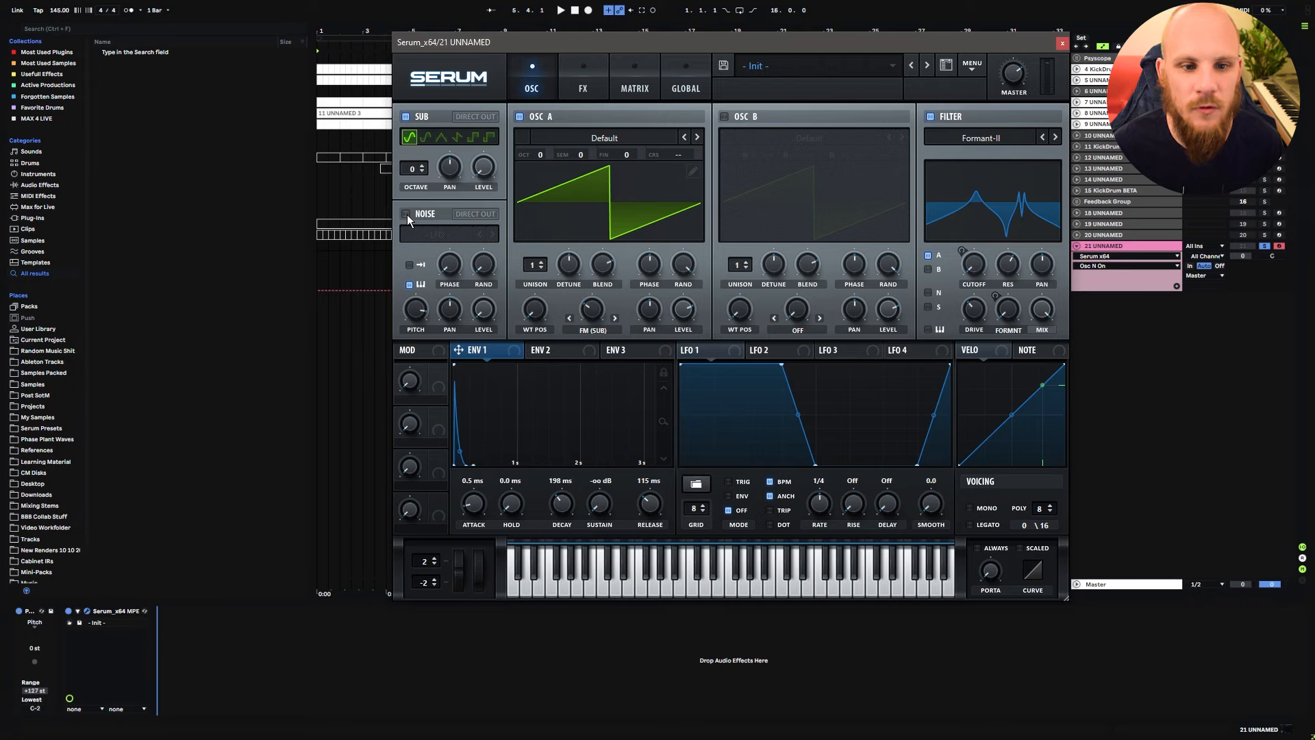
left_click(407, 214)
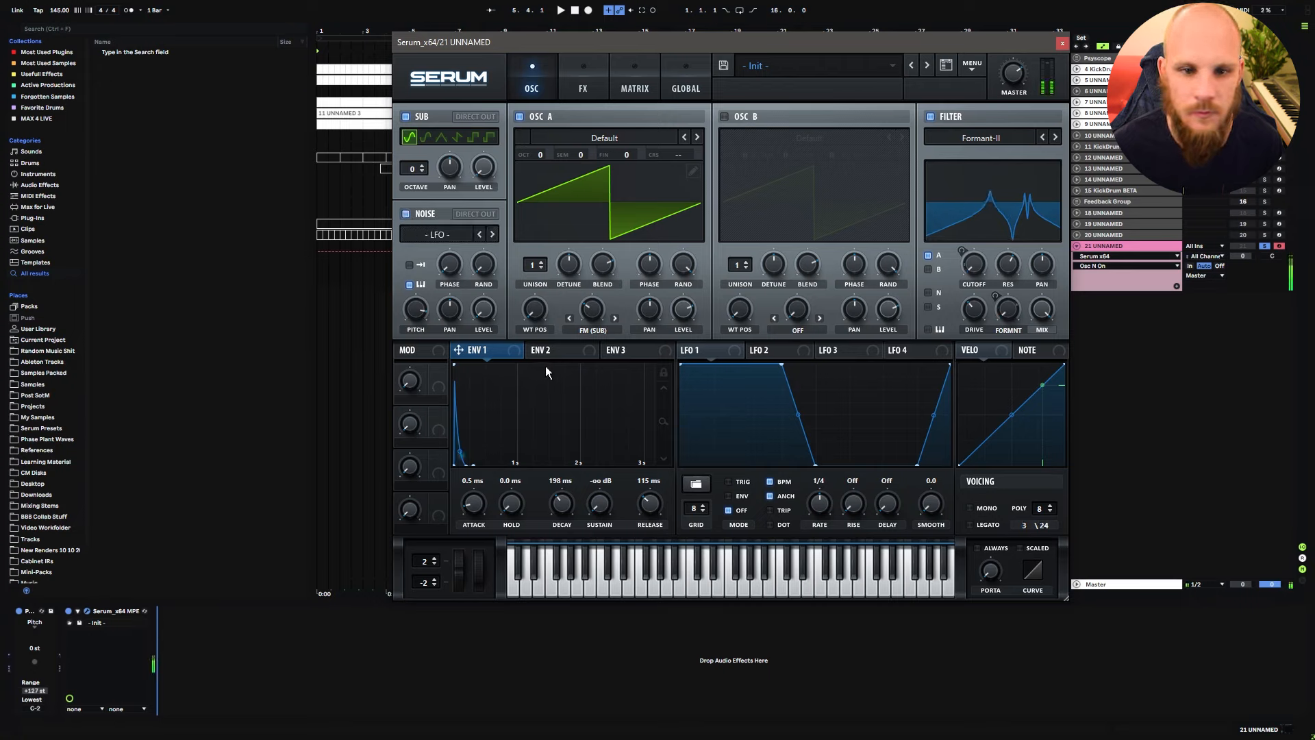
Step: Enable the Phaser effect, lower its depth, and adjust its frequency while playing notes
left_click(590, 85)
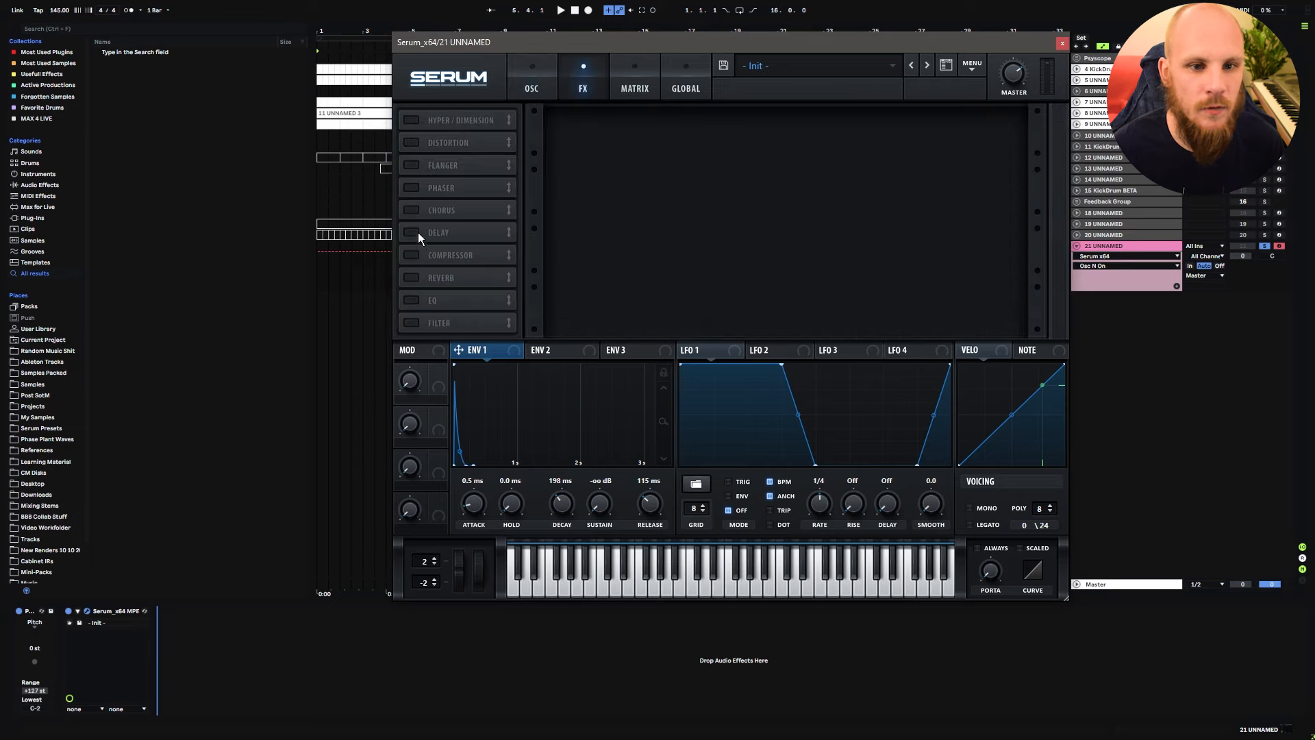
left_click(410, 187)
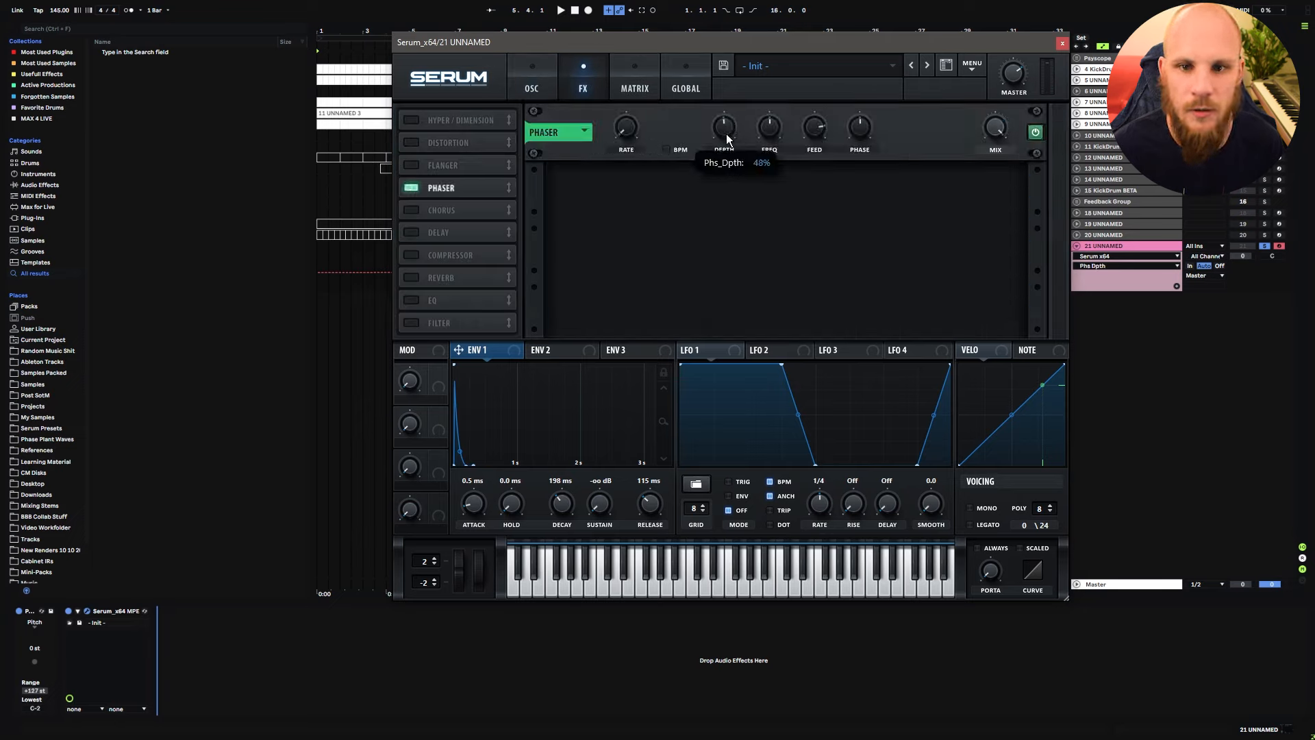
left_click(773, 128)
left_click_drag(773, 128, 772, 144)
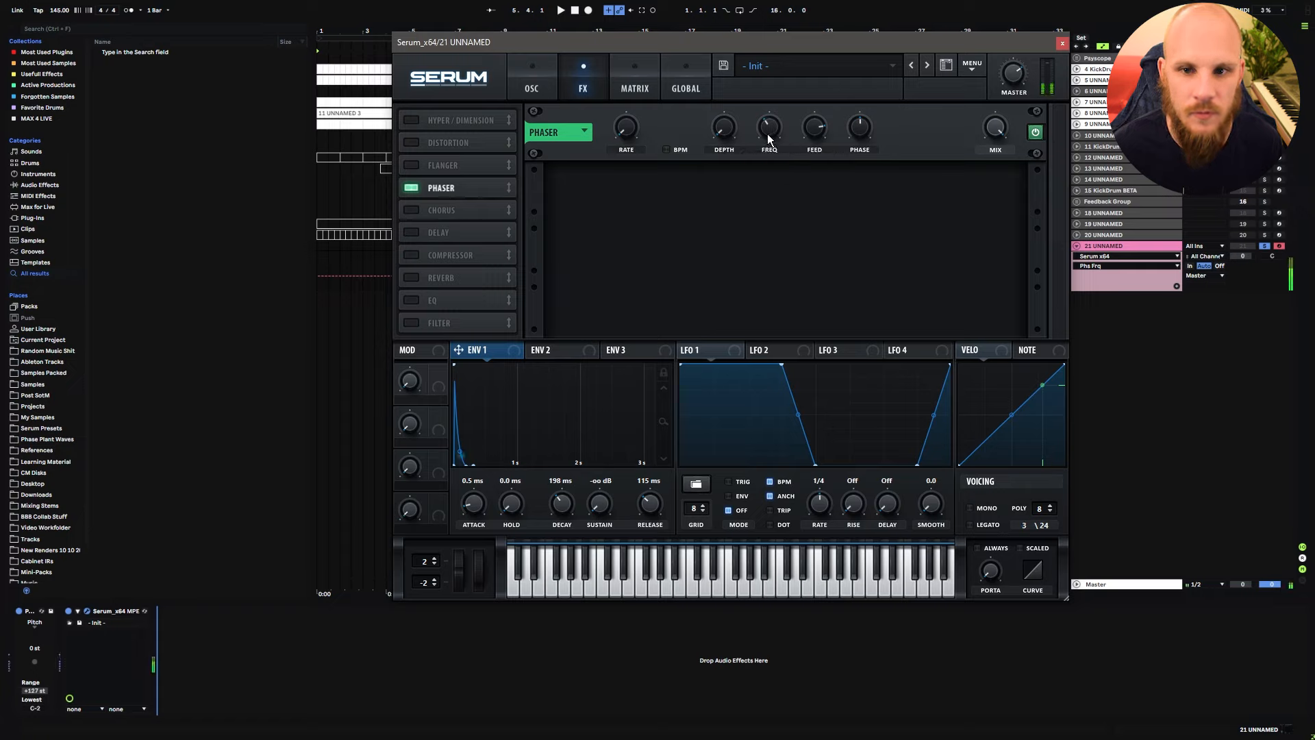
left_click_drag(785, 142, 784, 104)
Step: Route Noise OSC to the phaser frequency and set a small positive modulation amount in the matrix
right_click(767, 127)
mouse_move(849, 199)
left_click(986, 471)
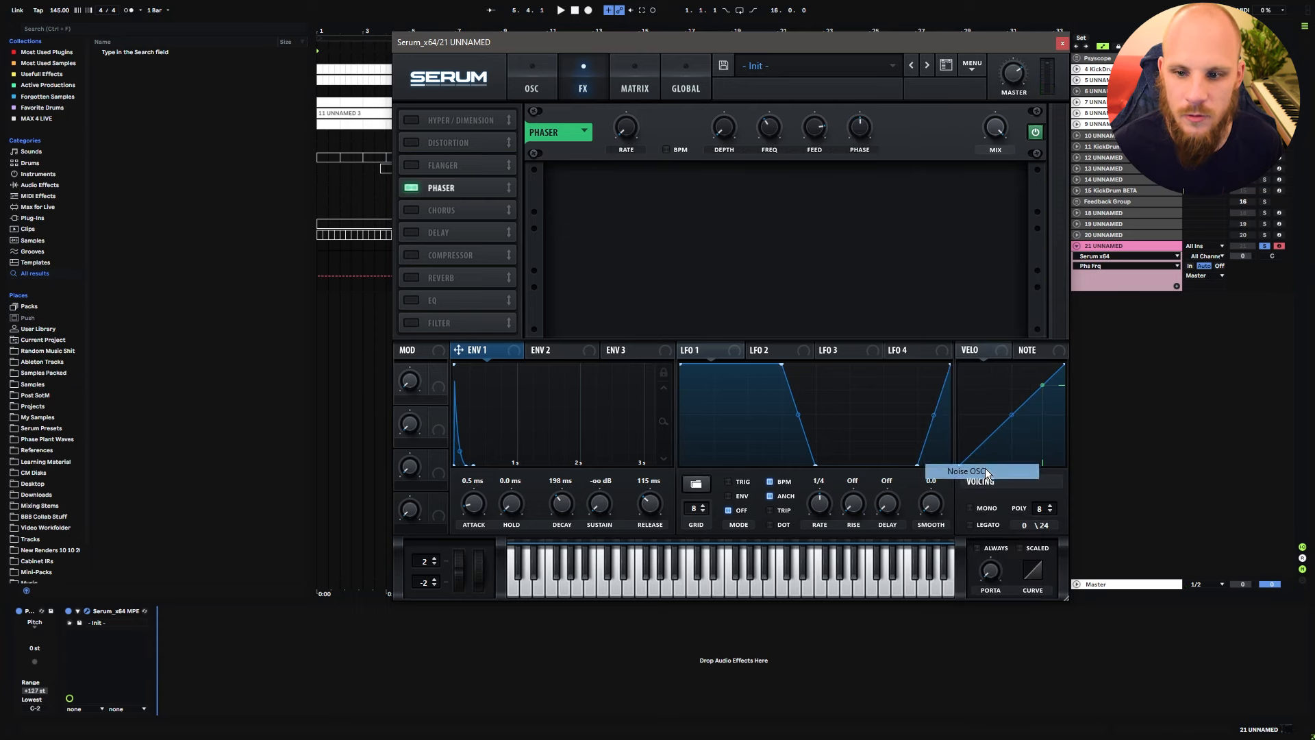
left_click(634, 81)
mouse_move(593, 218)
left_click_drag(593, 218, 564, 222)
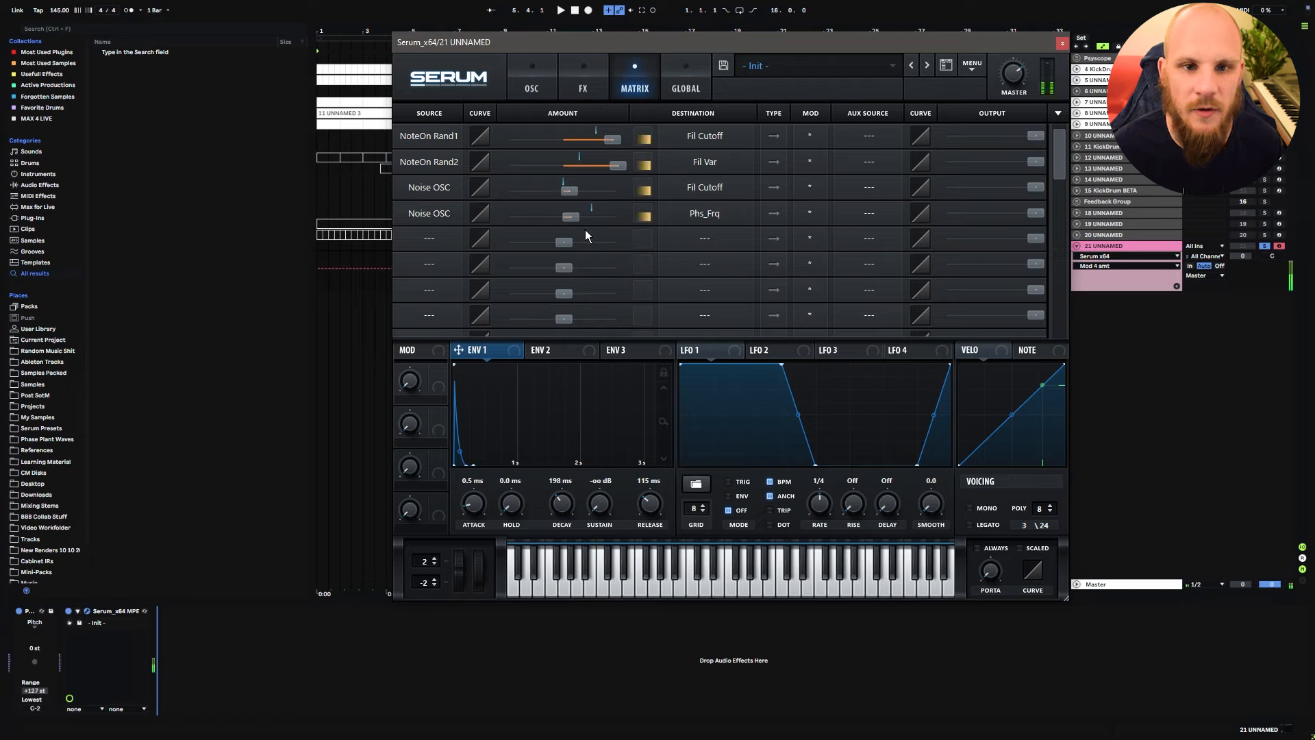
mouse_move(572, 218)
left_mouse_down()
mouse_move(634, 216)
mouse_move(573, 220)
left_mouse_up()
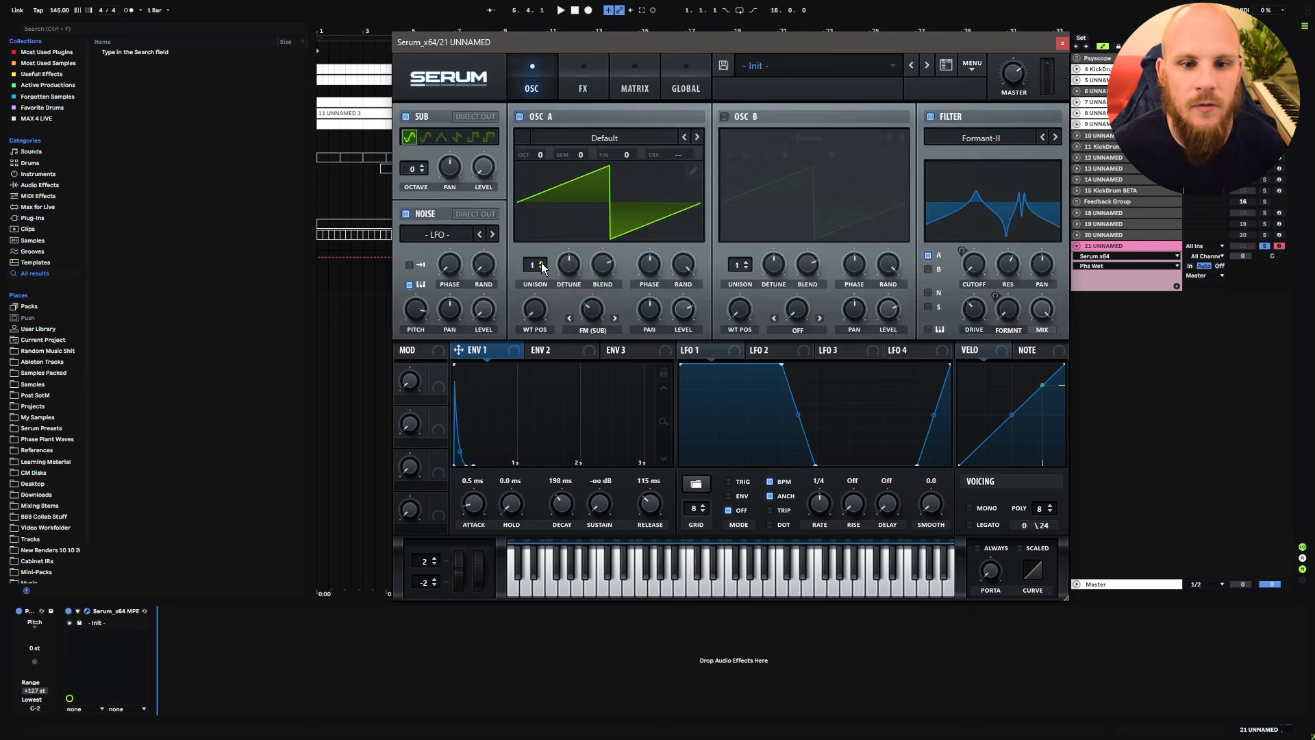
Step: Set OSC A to 2 unison voices and reduce the detune
left_click(542, 264)
left_click_drag(569, 264, 561, 322)
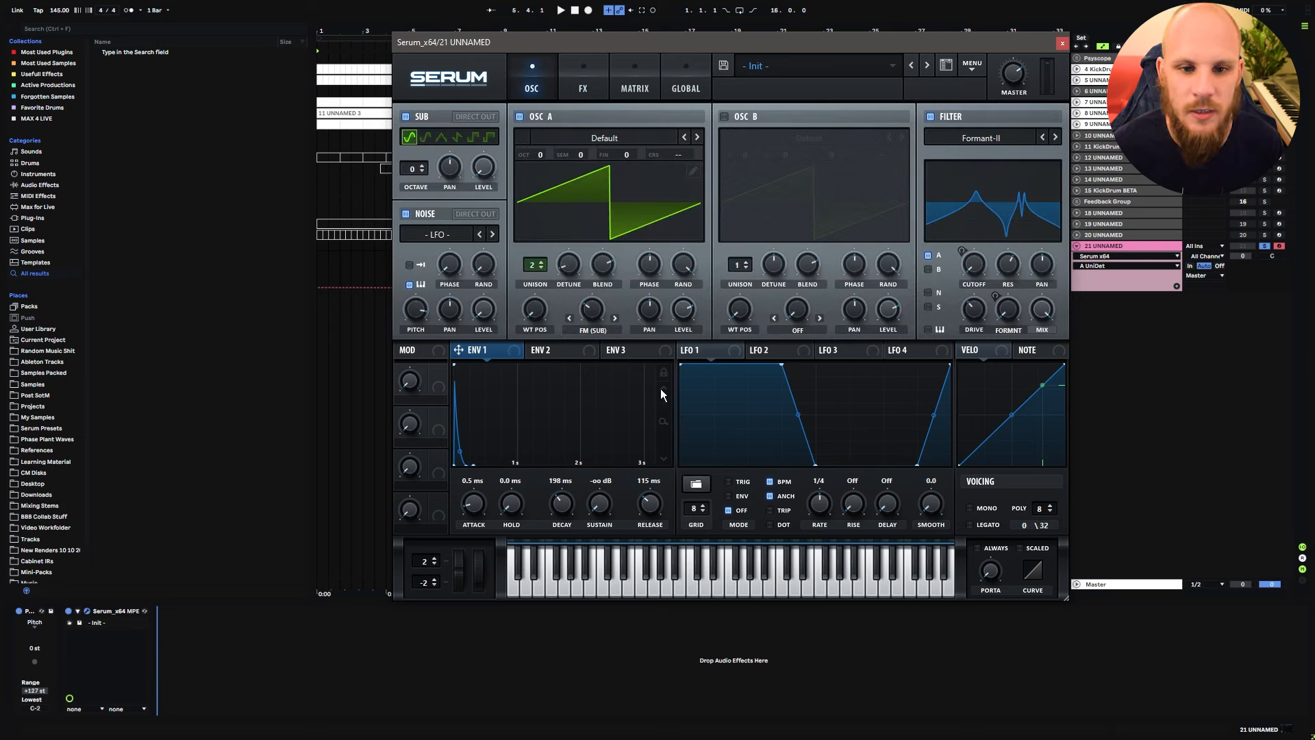
Step: Enable the Delay effect, set its mix to 0%, and assign Macro 4 to the delay mix and feedback
left_click(592, 85)
left_click(411, 232)
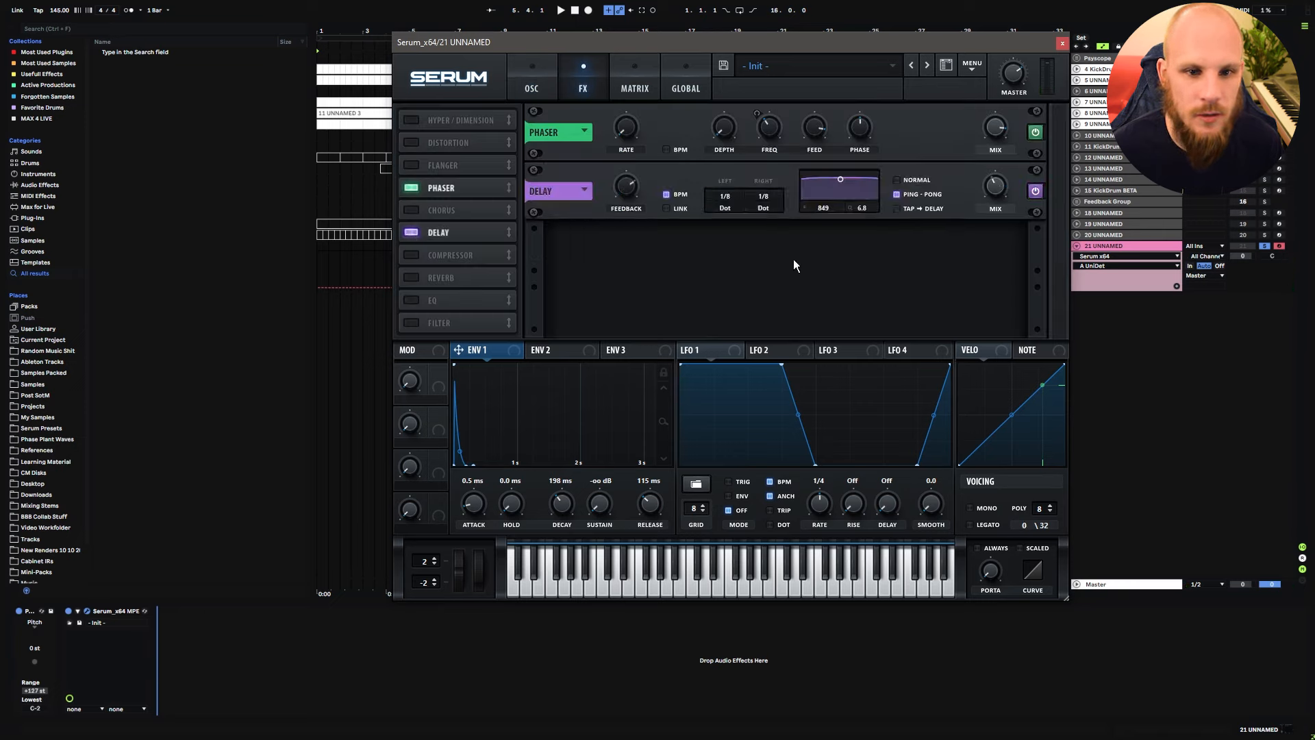
left_click(996, 186)
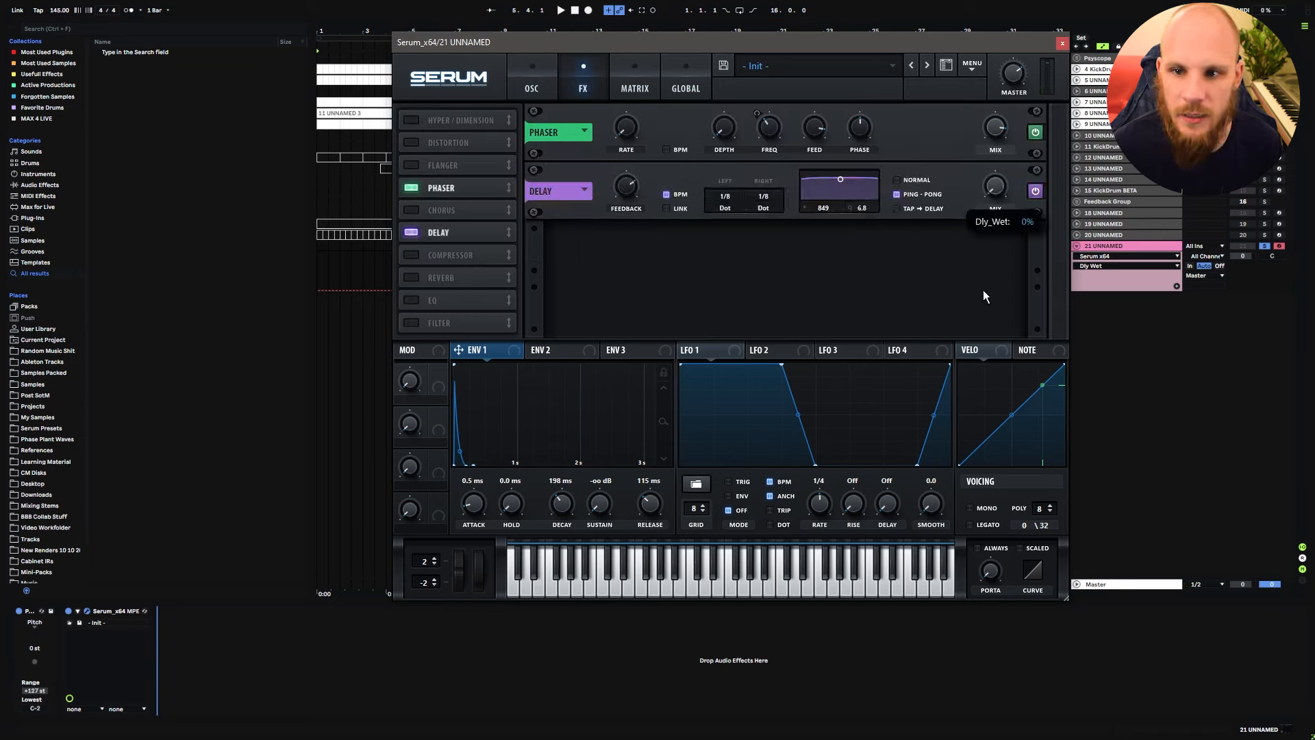
left_click_drag(439, 505, 984, 205)
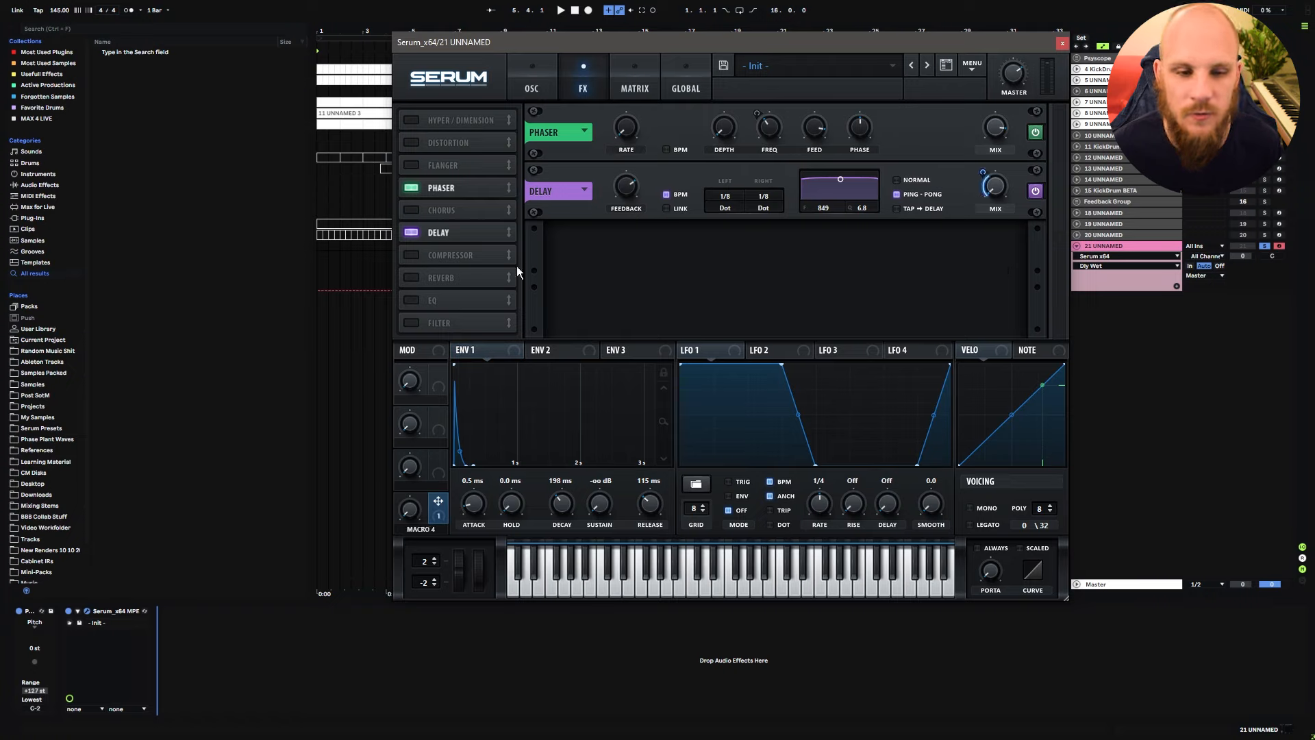
left_click(626, 185)
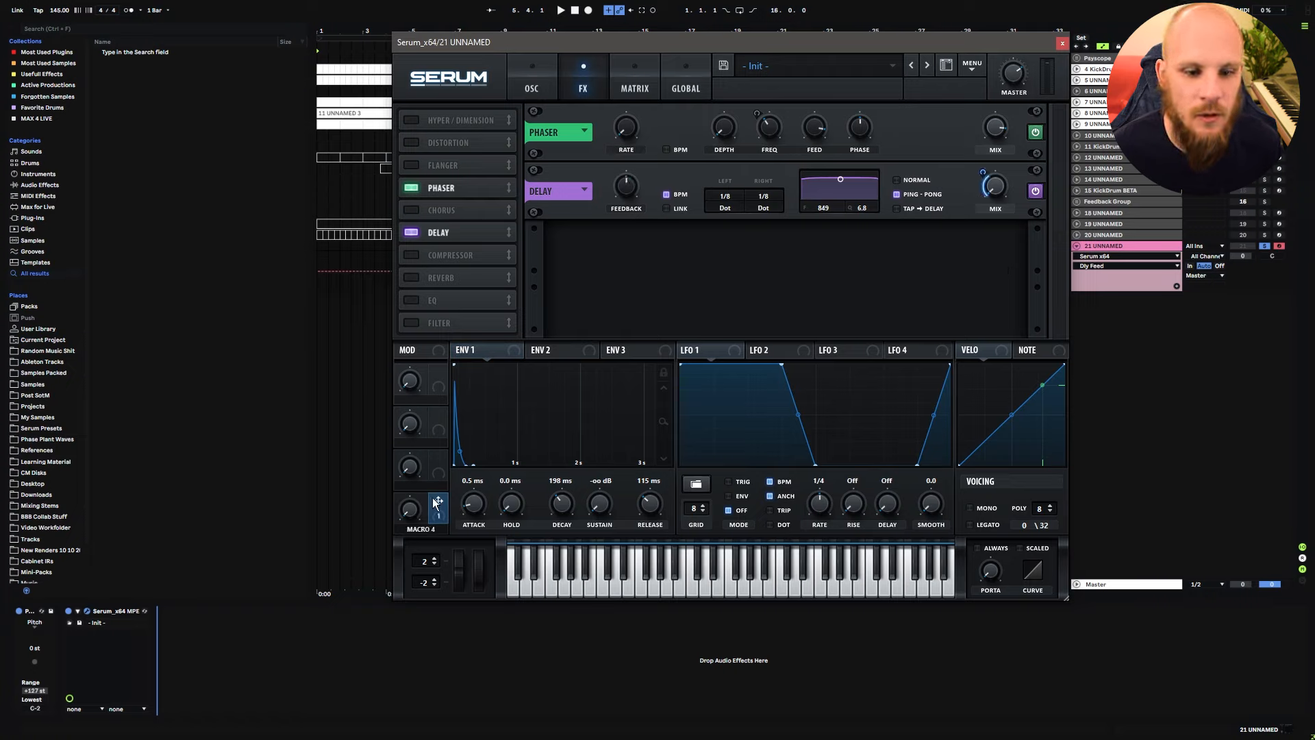
left_click_drag(437, 504, 626, 185)
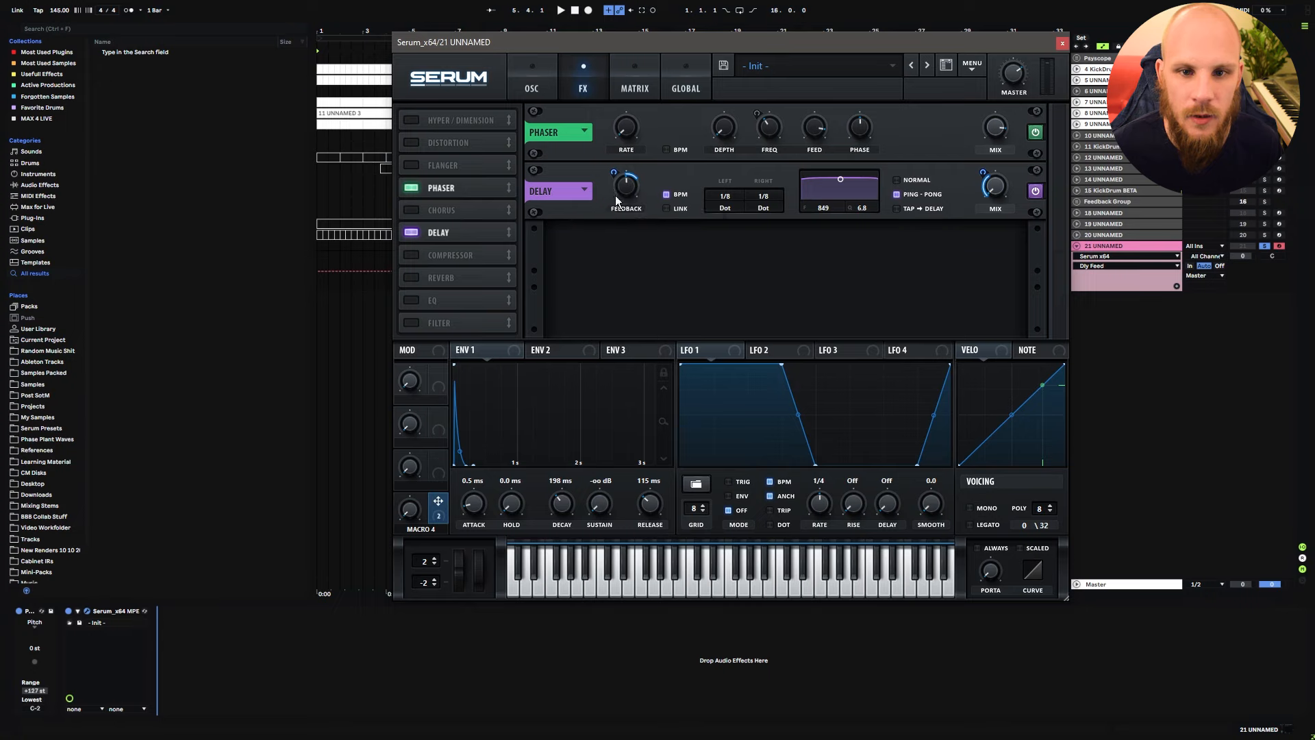
Step: Enable the Reverb effect and move the delay and reverb to the end of the effects chain, delay first
left_click(417, 271)
left_click_drag(467, 271, 471, 329)
left_click_drag(463, 233, 453, 303)
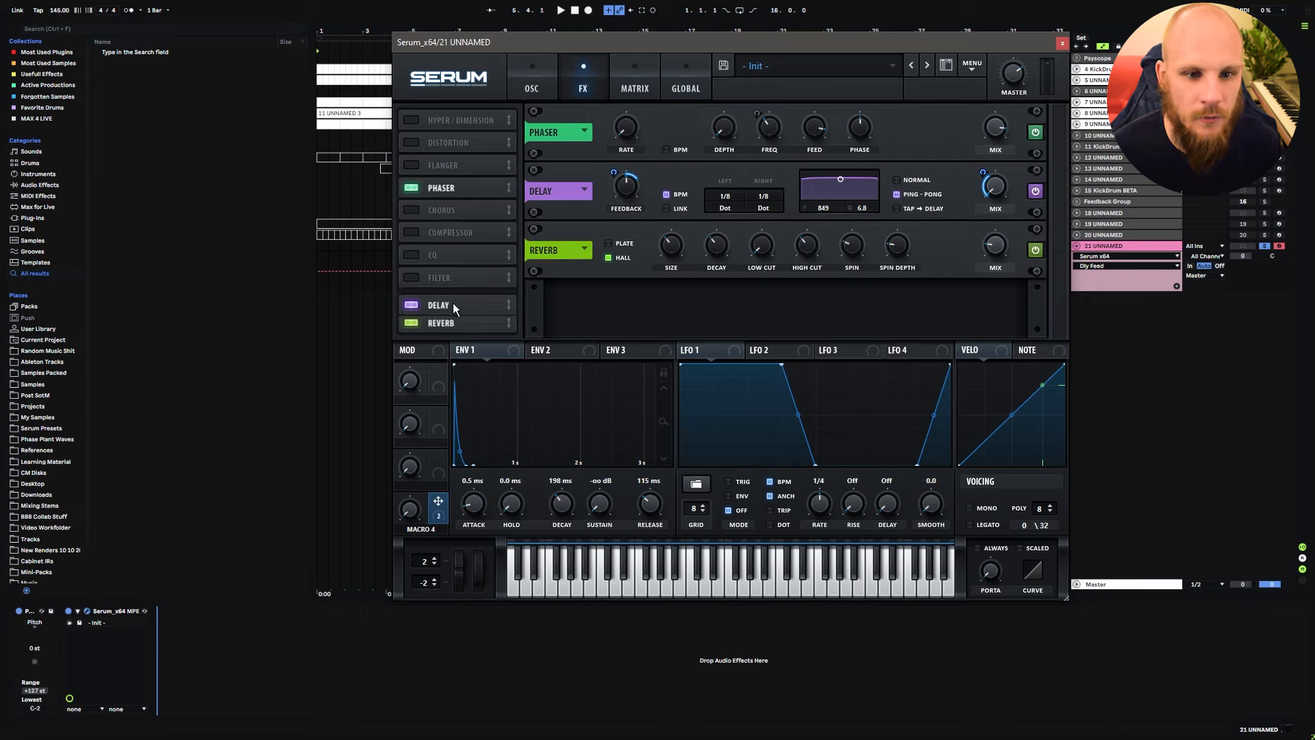
Step: Assign Macro 4 to the reverb mix and to its decay with an amount of 28, and adjust the reverb's low cut
left_click_drag(997, 255, 994, 252)
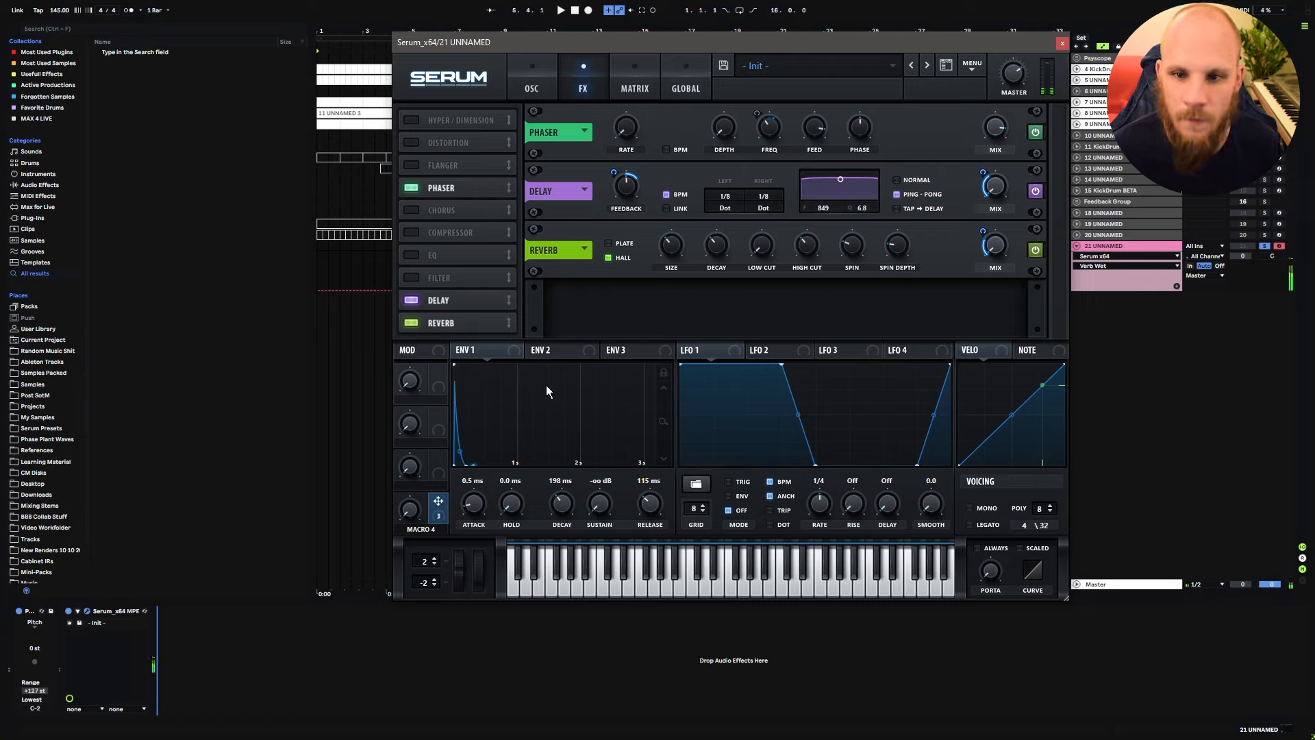
left_click(716, 246)
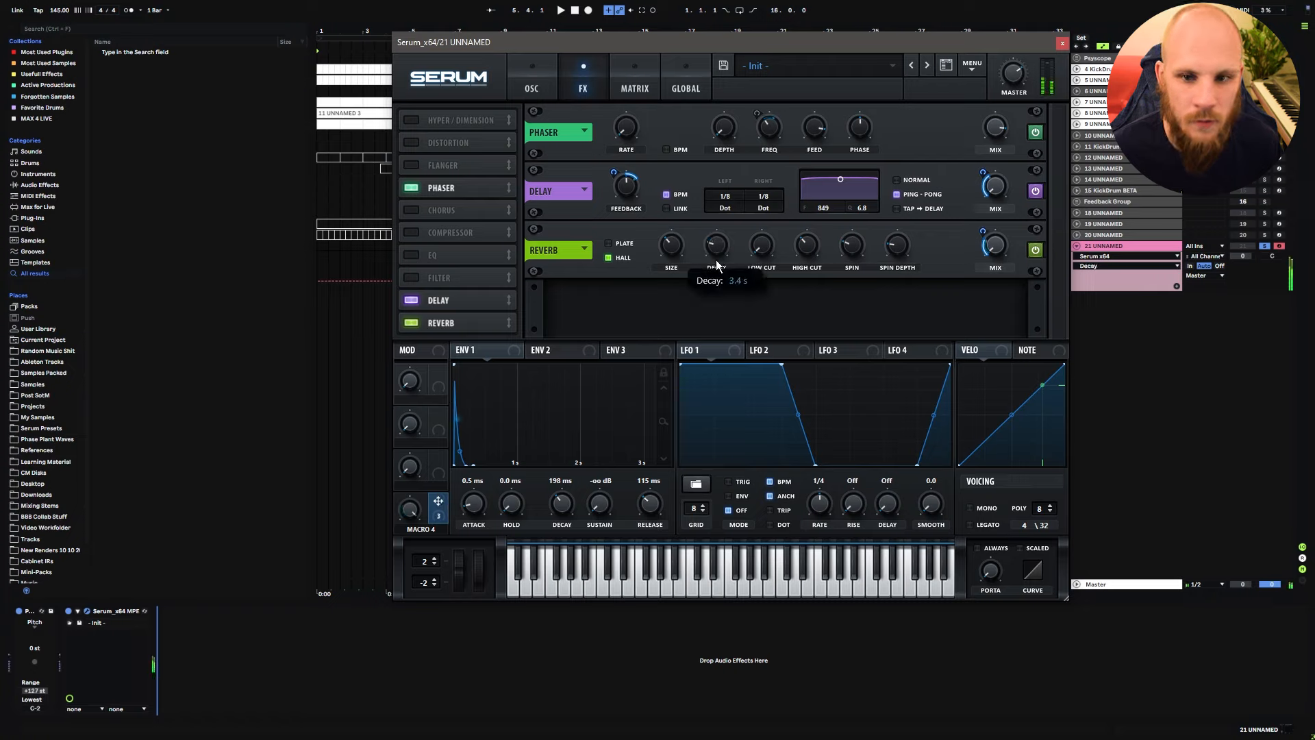
left_click_drag(441, 507, 702, 270)
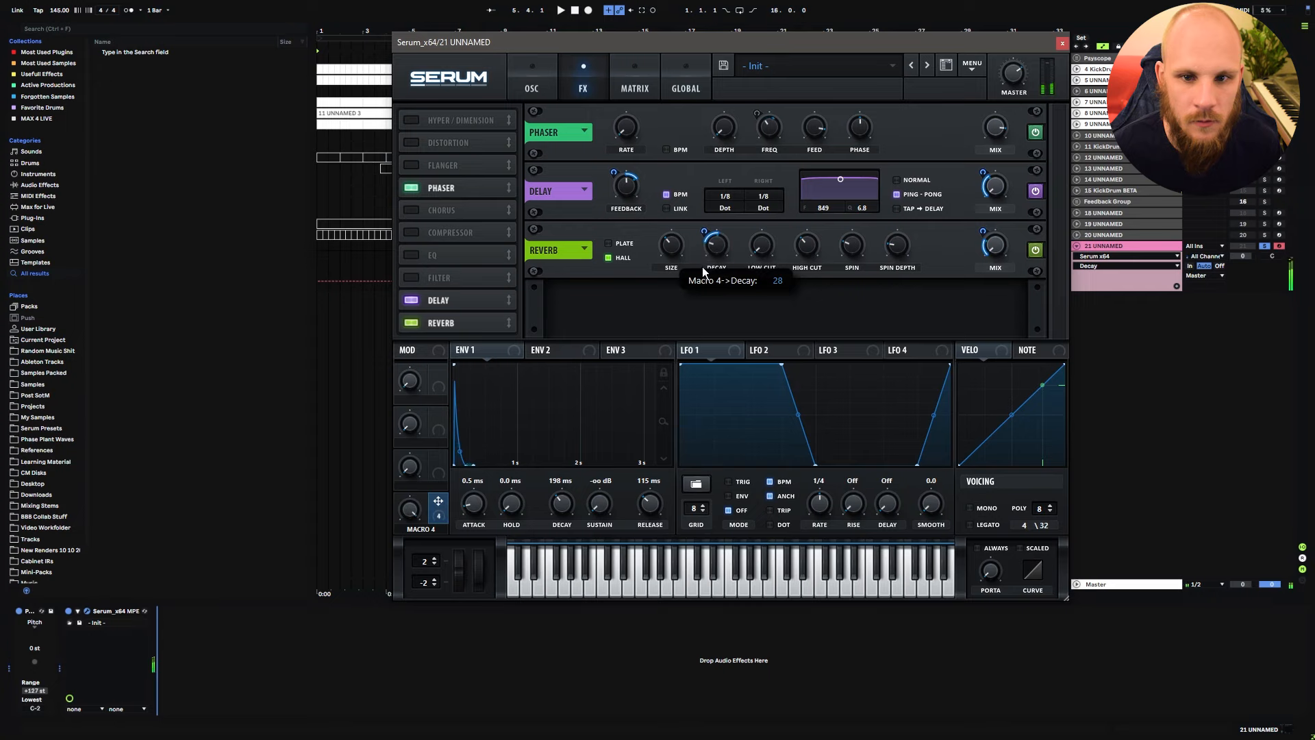
left_click(766, 260)
Step: Add an EQ before the delay with its low band as a high-pass, tune its frequency, and name Macro 4 AMBIENCE, turned fully down
left_click(412, 255)
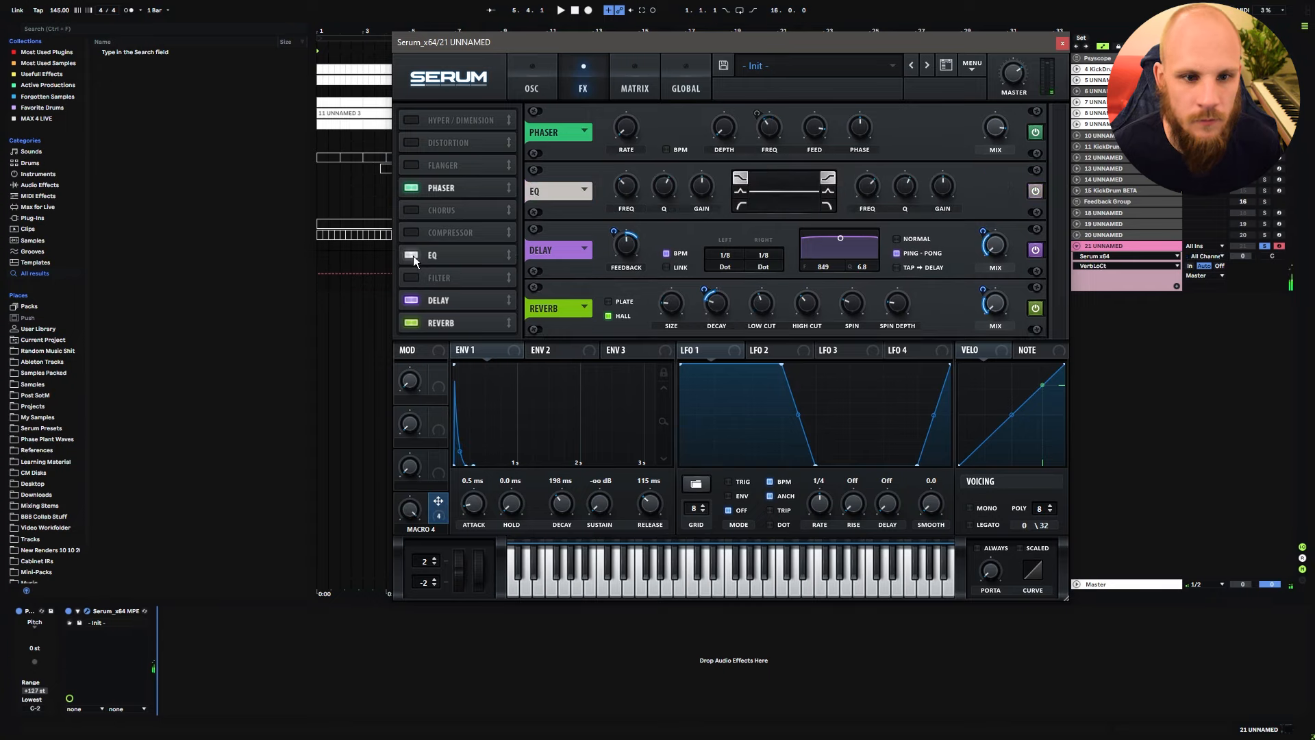
left_click_drag(457, 254, 455, 277)
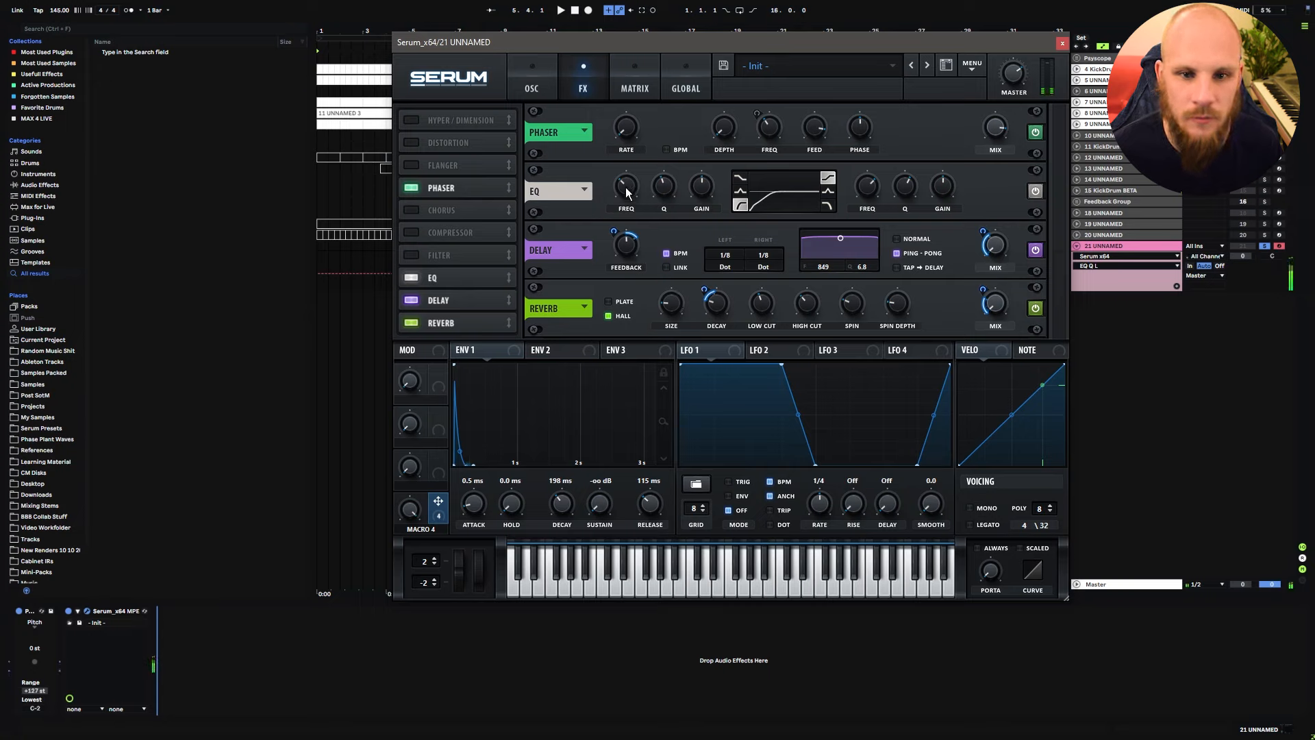
left_click_drag(625, 188, 628, 180)
left_click_drag(411, 512, 386, 732)
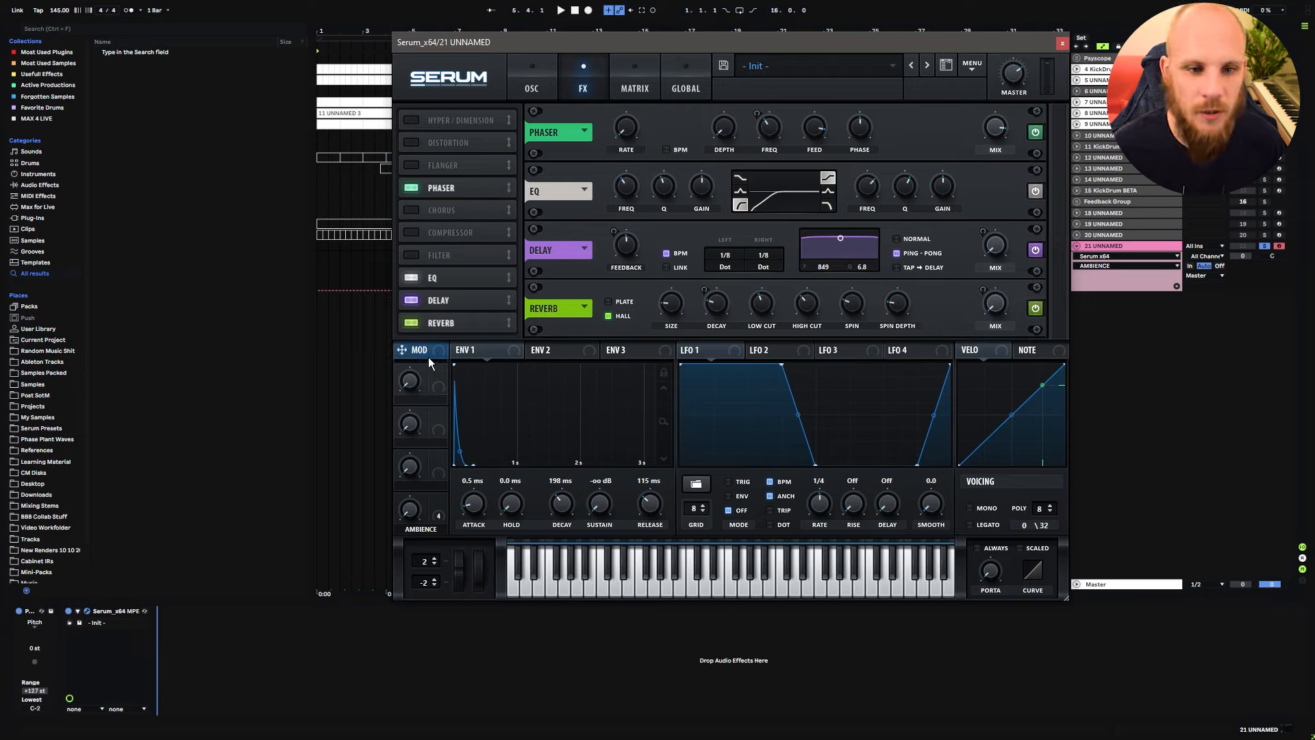
Step: Bypass the NoteOn Rand2 to Fil Var modulation in the matrix
left_click(637, 88)
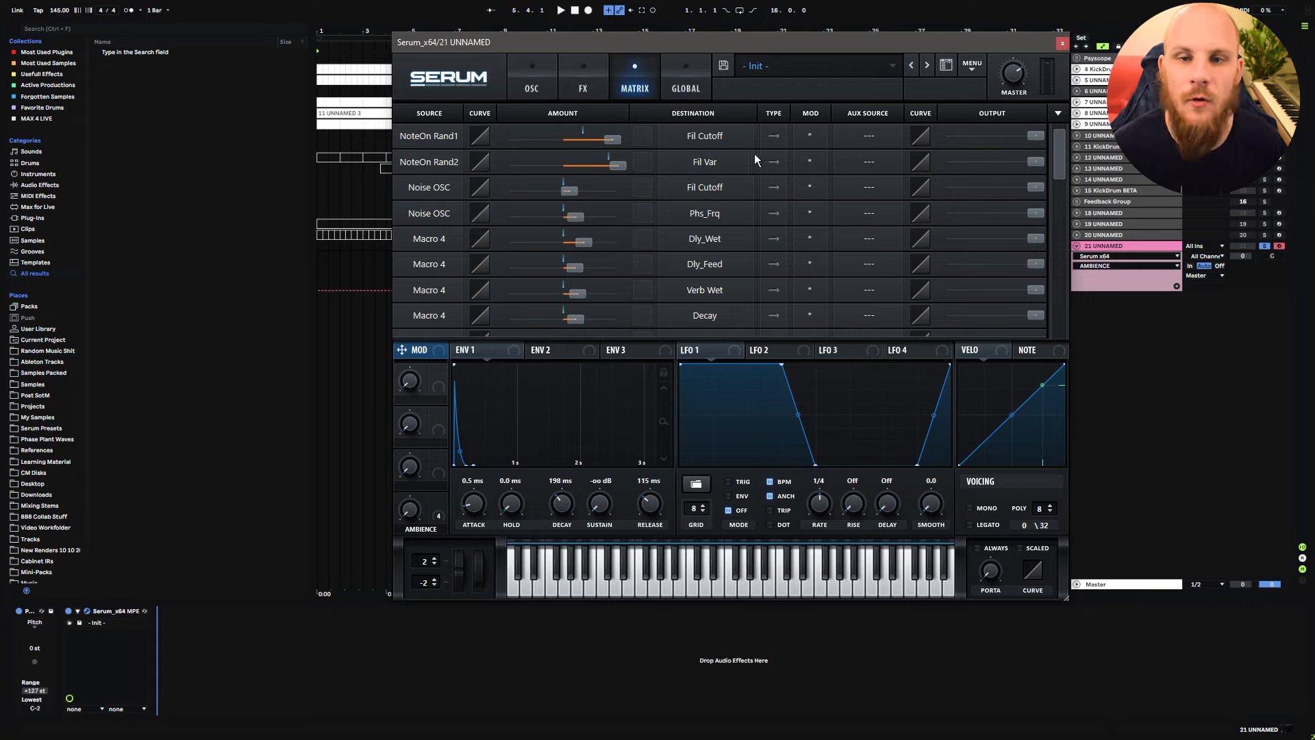
left_click(810, 161)
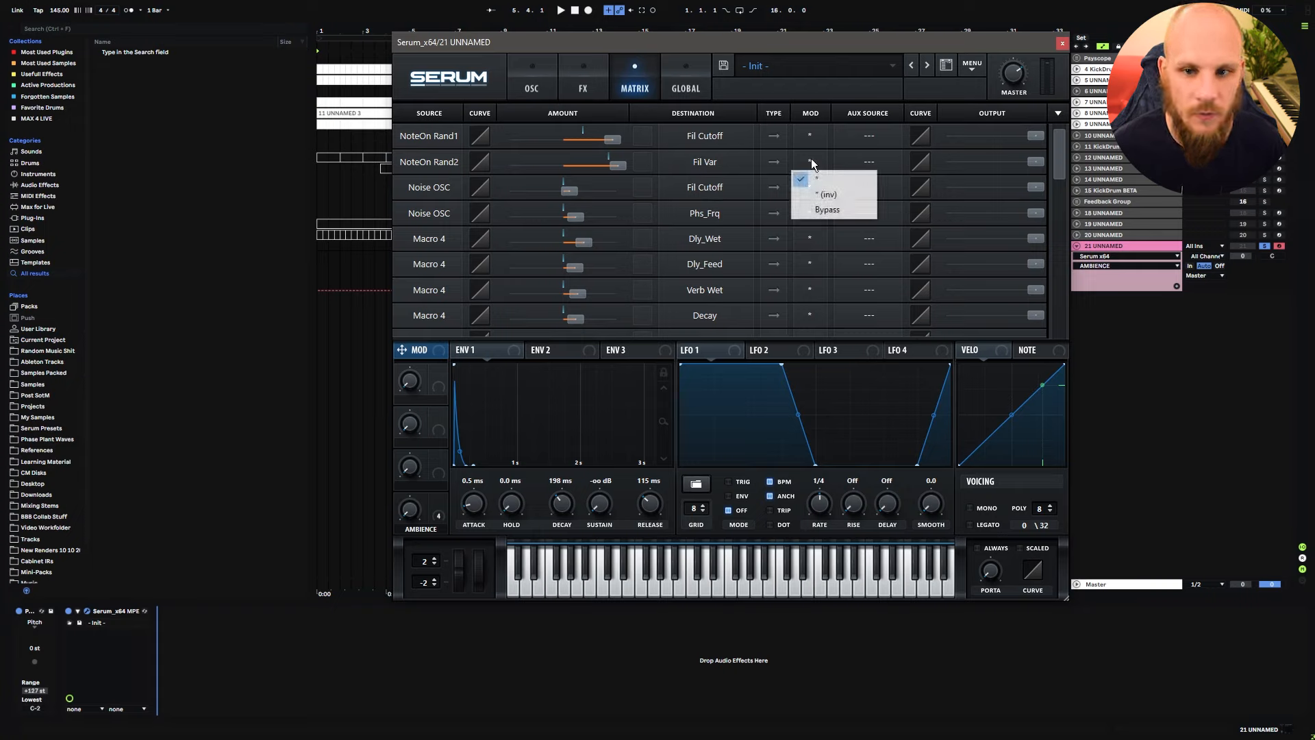
left_click(840, 209)
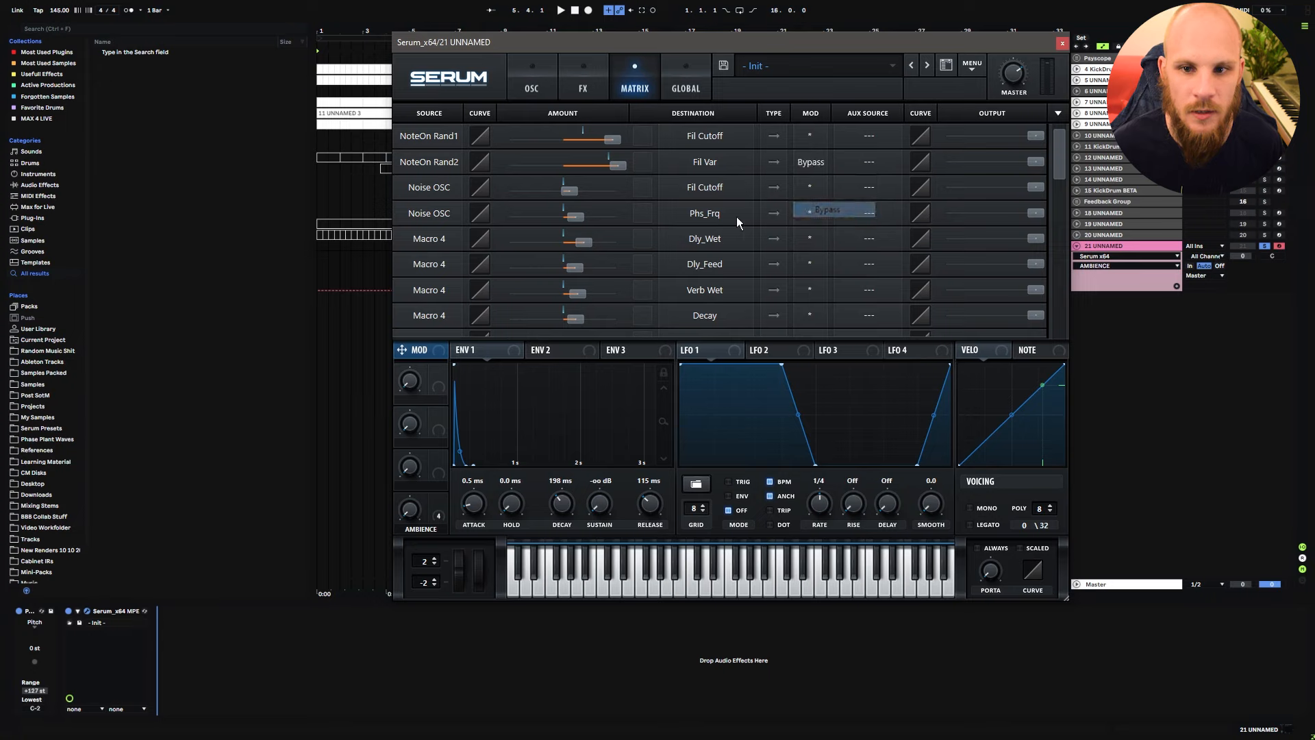
Step: Re-enable the NoteOn Rand2 to Fil Var modulation and bypass the NoteOn Rand1 to Fil Cutoff modulation instead
left_click(815, 162)
left_click(816, 179)
left_click(820, 143)
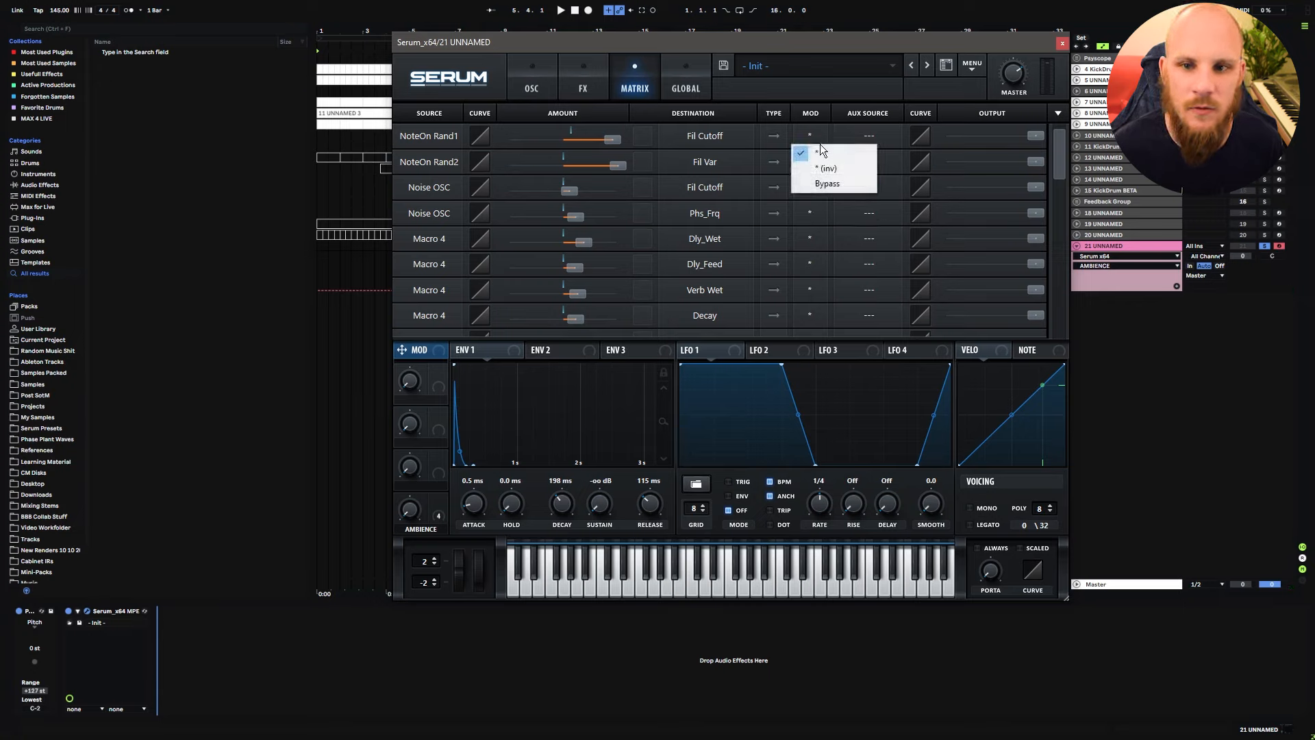
left_click(827, 183)
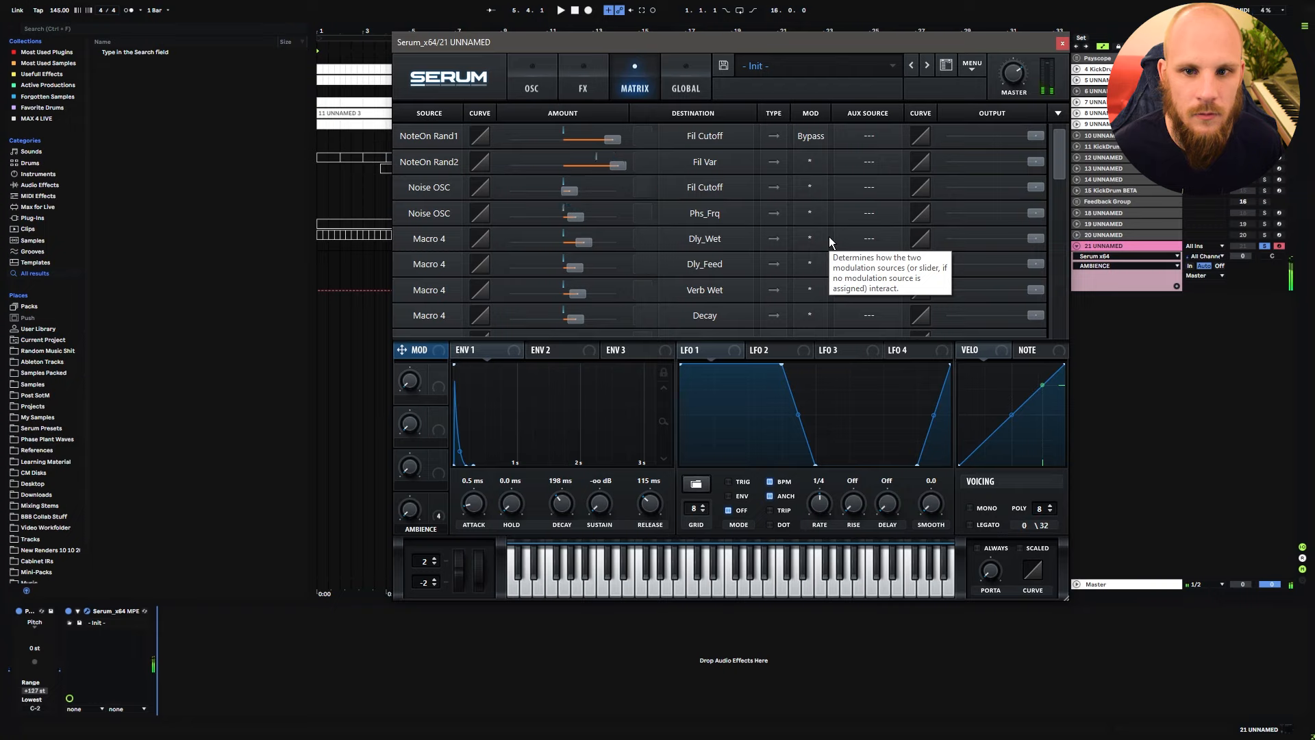
Step: Re-enable the NoteOn Rand1 to Fil Cutoff modulation and bypass the NoteOn Rand2 to Fil Var modulation again
left_click(814, 138)
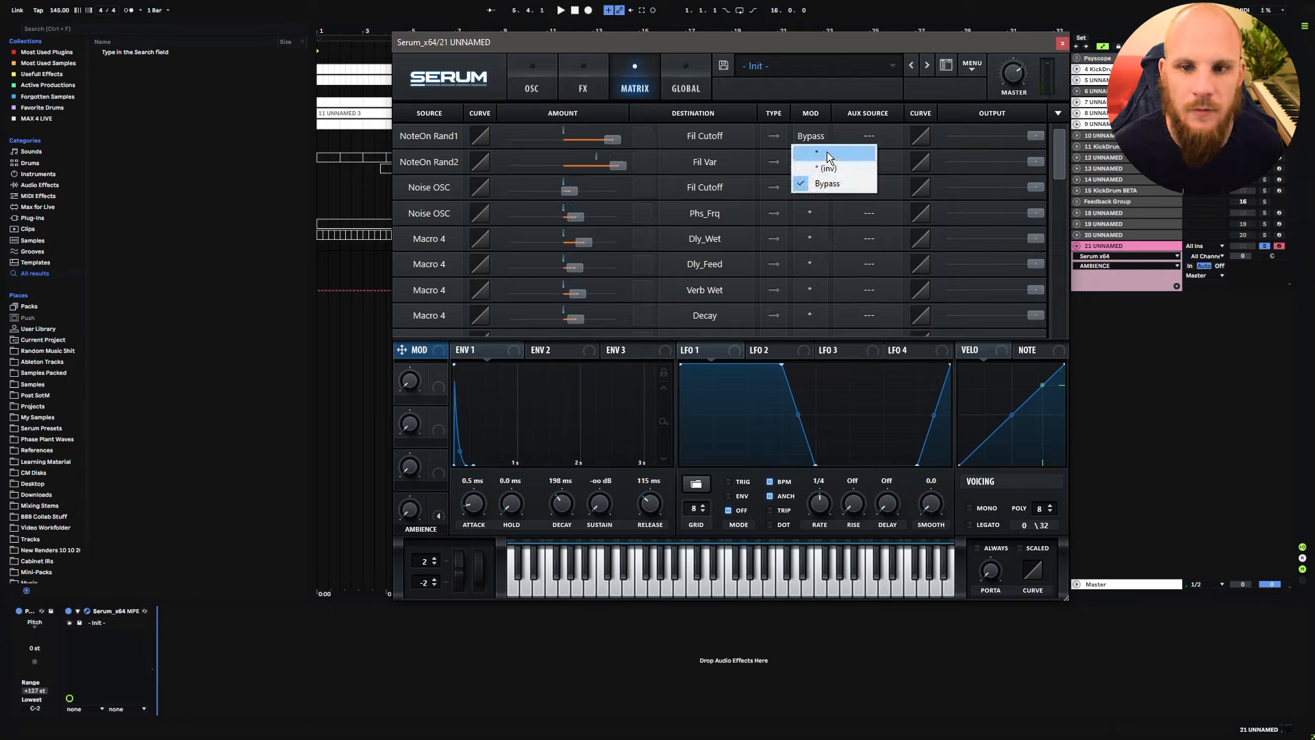
left_click(827, 152)
left_click(808, 160)
left_click(827, 209)
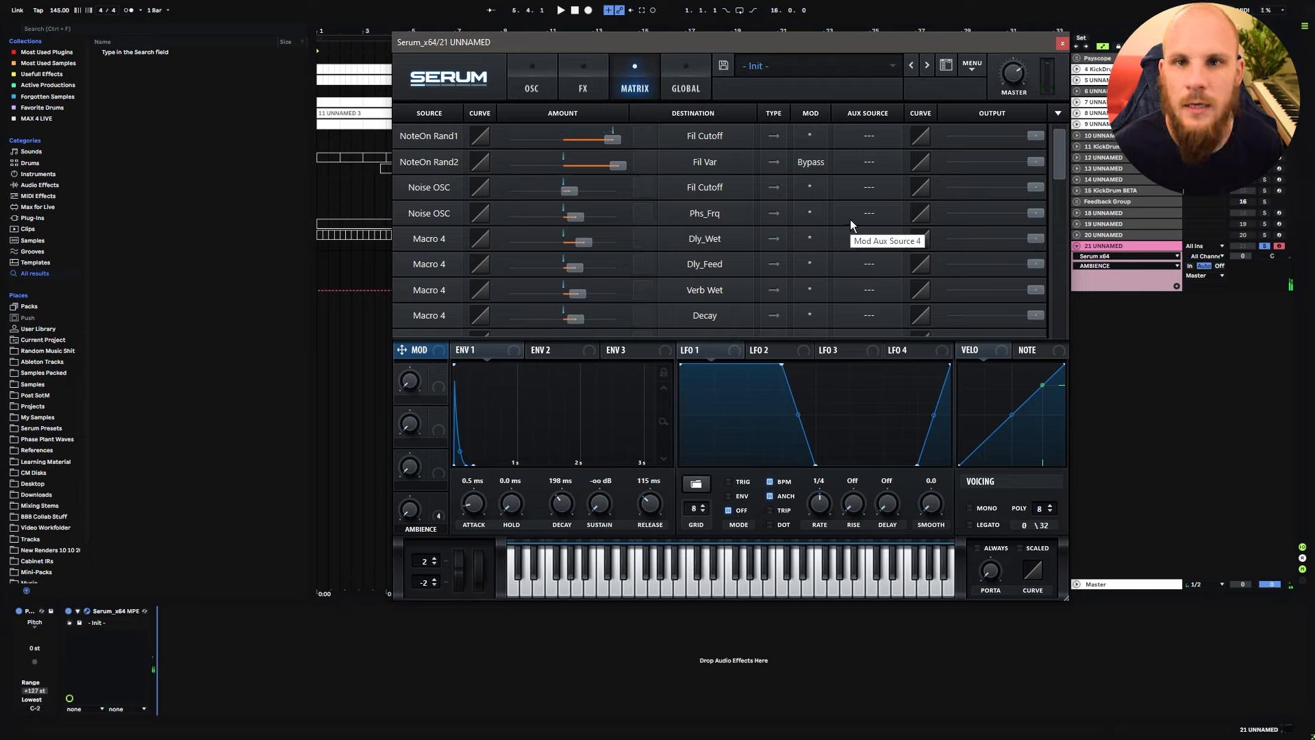
Step: Re-enable NoteOn Rand2 and give NoteOn Rand1 to Fil Cutoff an inverted Mod Wheel aux source with its curve at 99
left_click(811, 168)
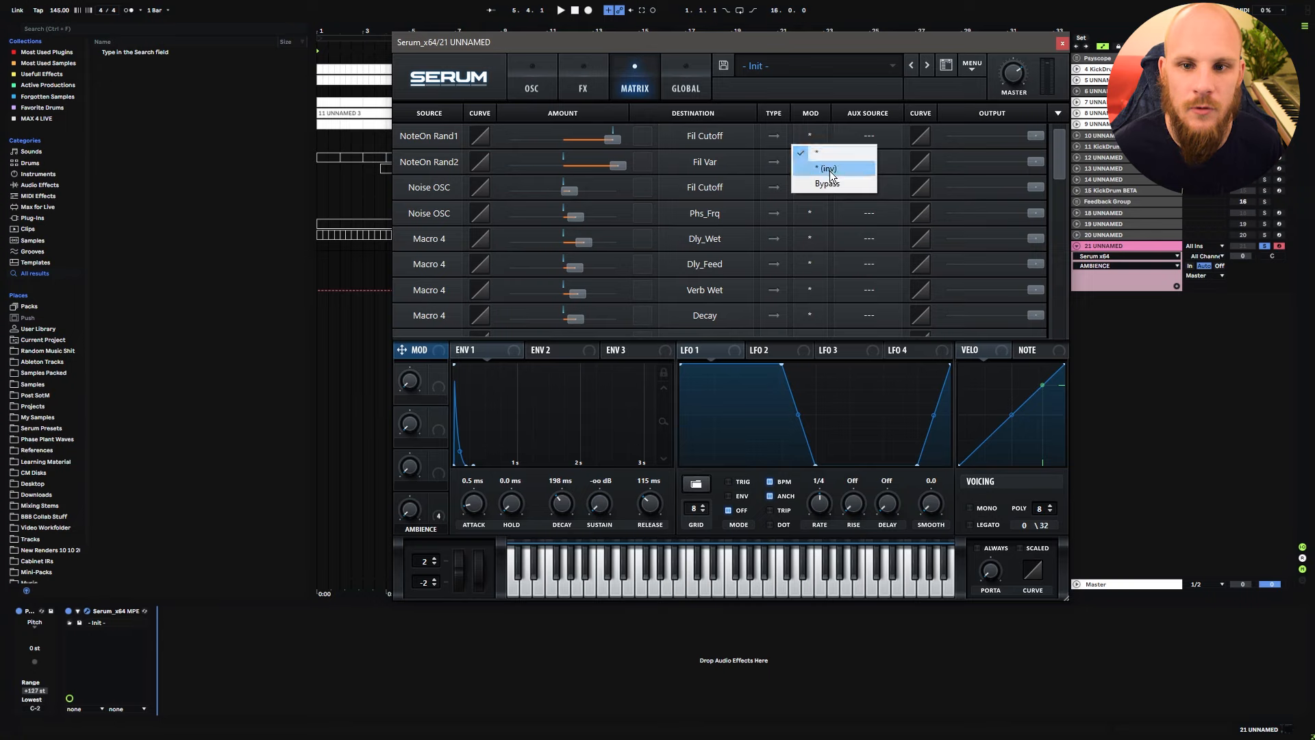
left_click(827, 168)
left_click(869, 135)
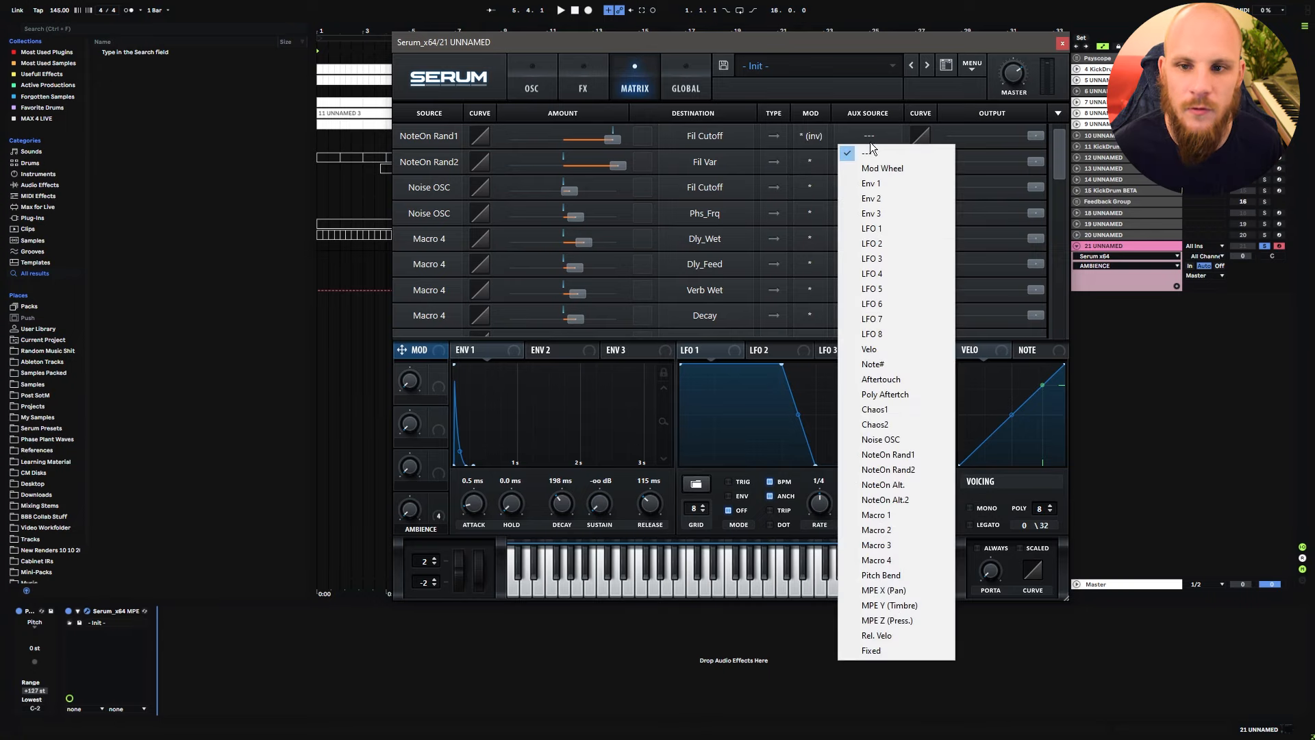
left_click(873, 173)
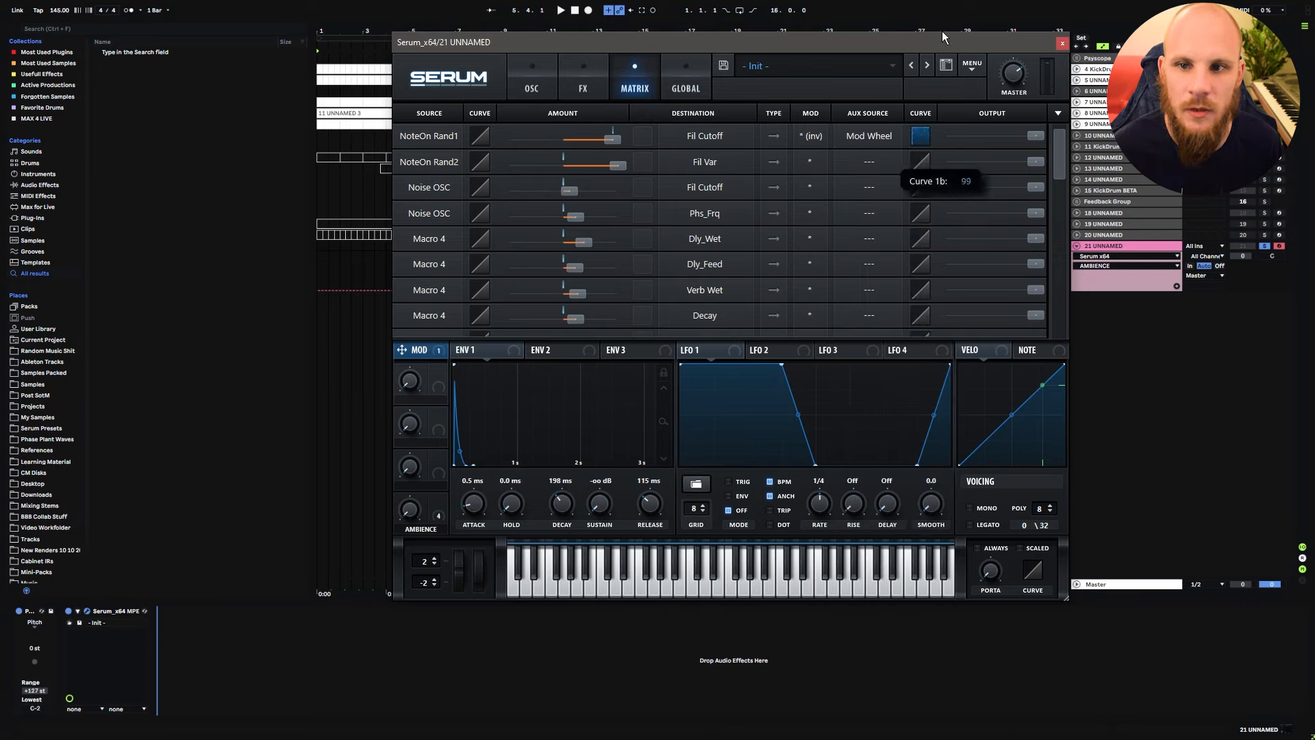
Step: Add a Mod Wheel modulation to the filter cutoff in the first empty matrix slot with an amount of 90
left_click_drag(1060, 152, 1059, 191)
left_click(445, 186)
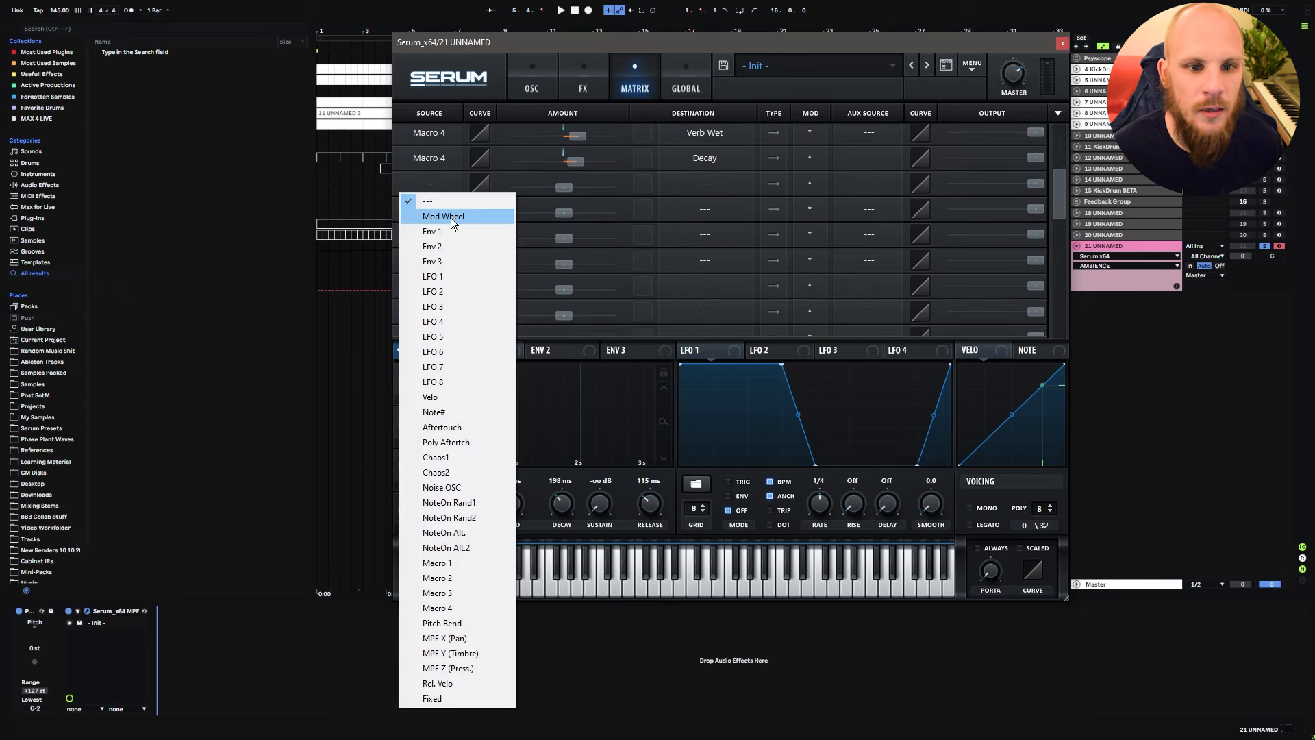
left_click(450, 217)
left_click_drag(563, 188, 613, 189)
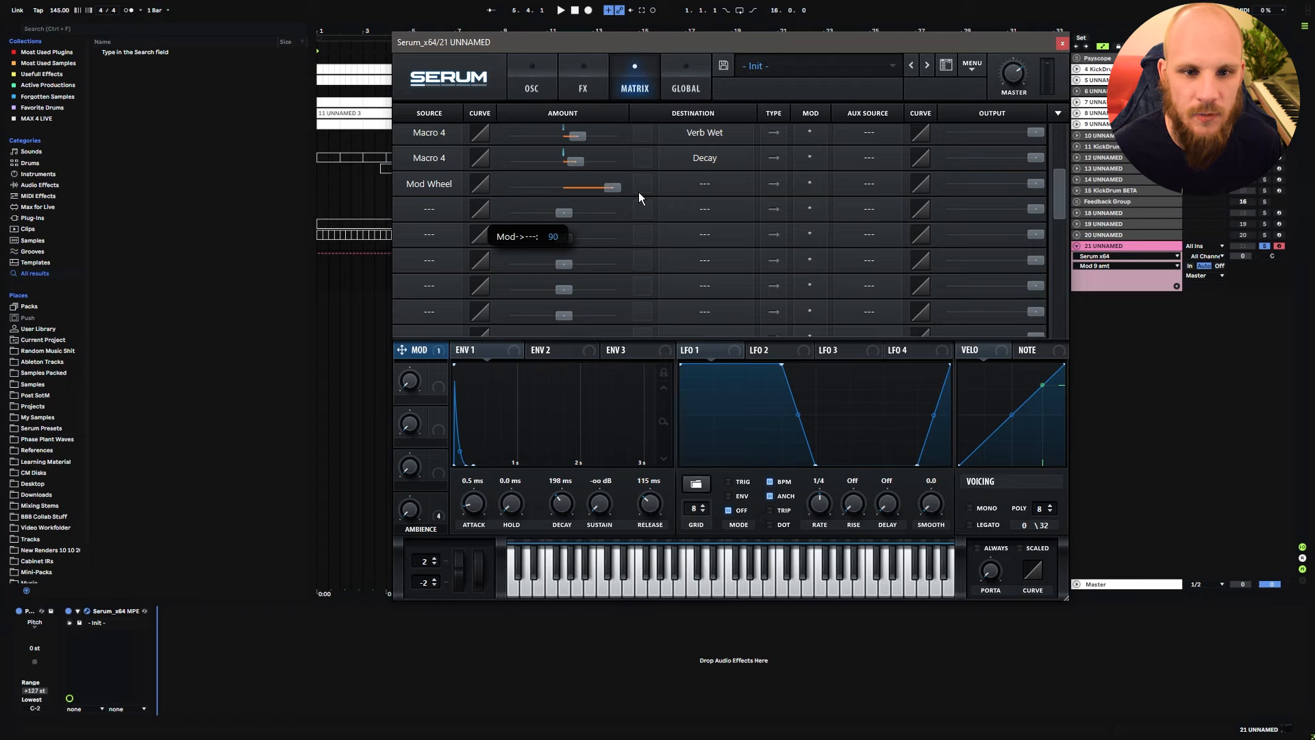
left_click(708, 186)
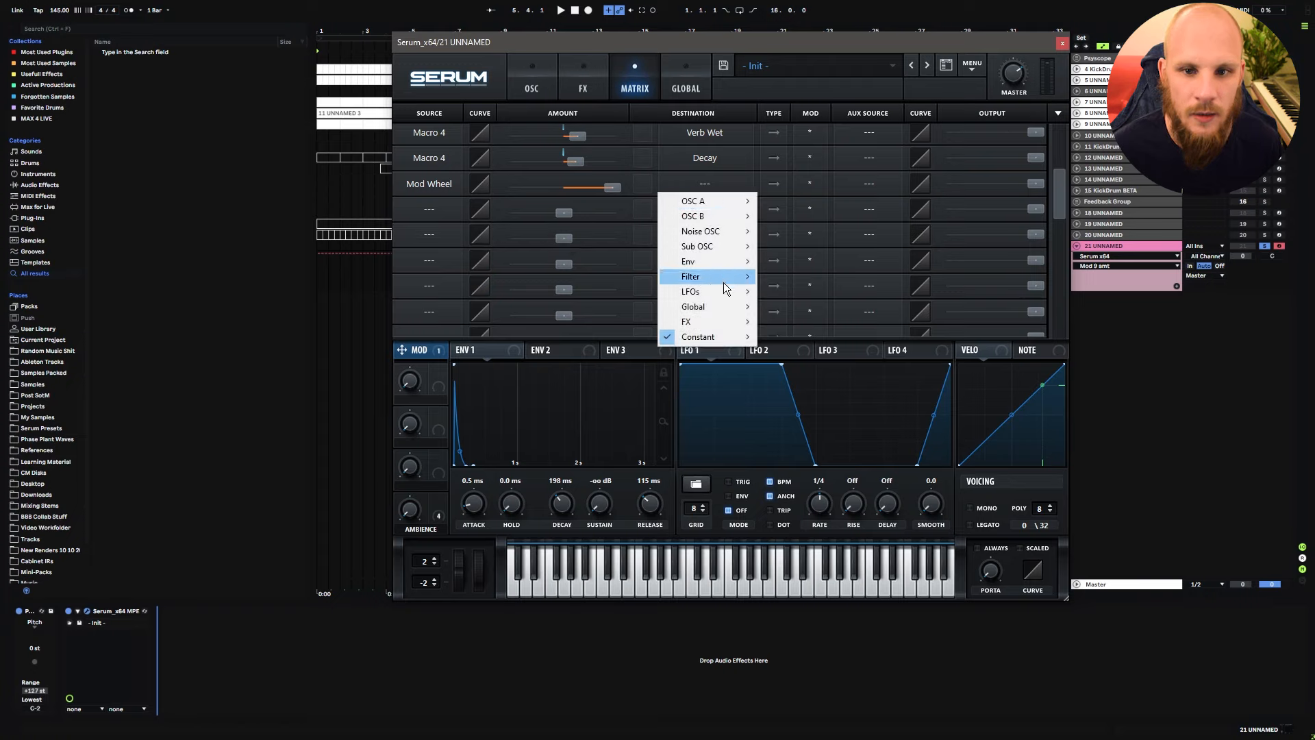
mouse_move(729, 277)
left_click(820, 280)
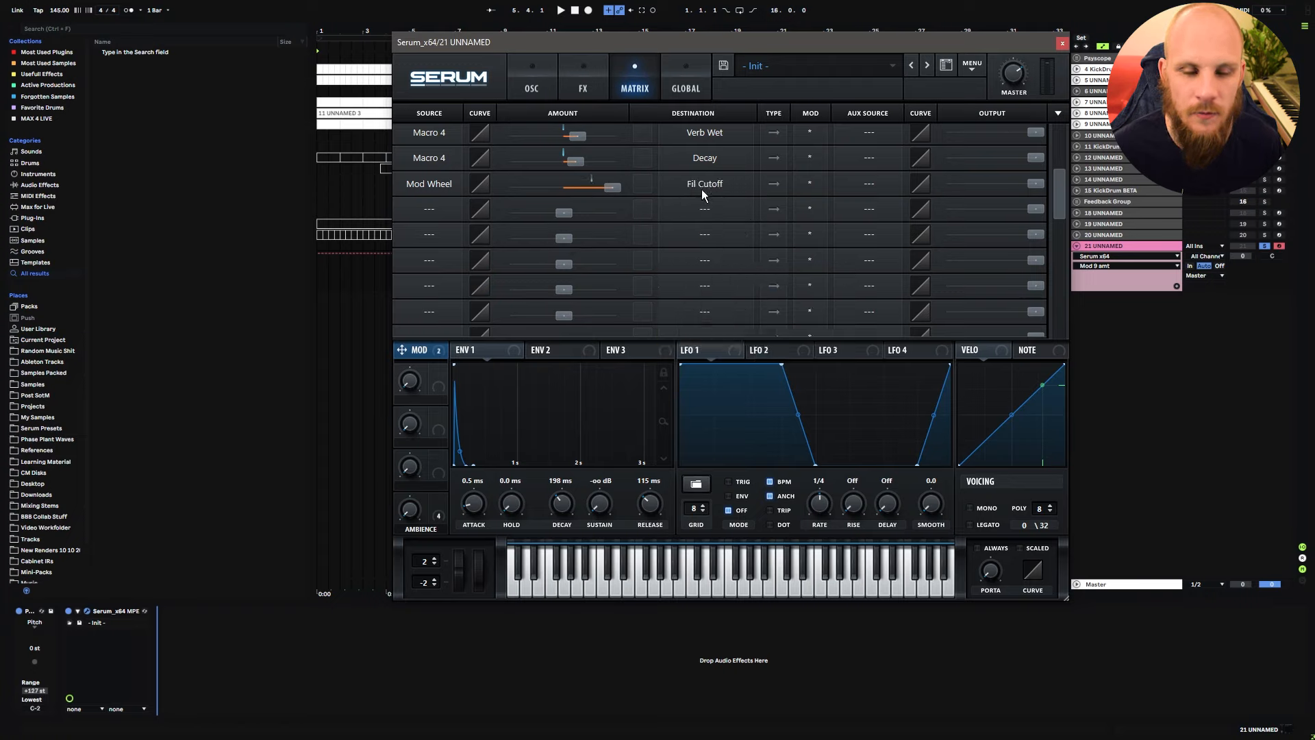
Step: Sweep the mod wheel and return it to zero to audition manual control of the filter cutoff
left_click_drag(1061, 204, 1061, 145)
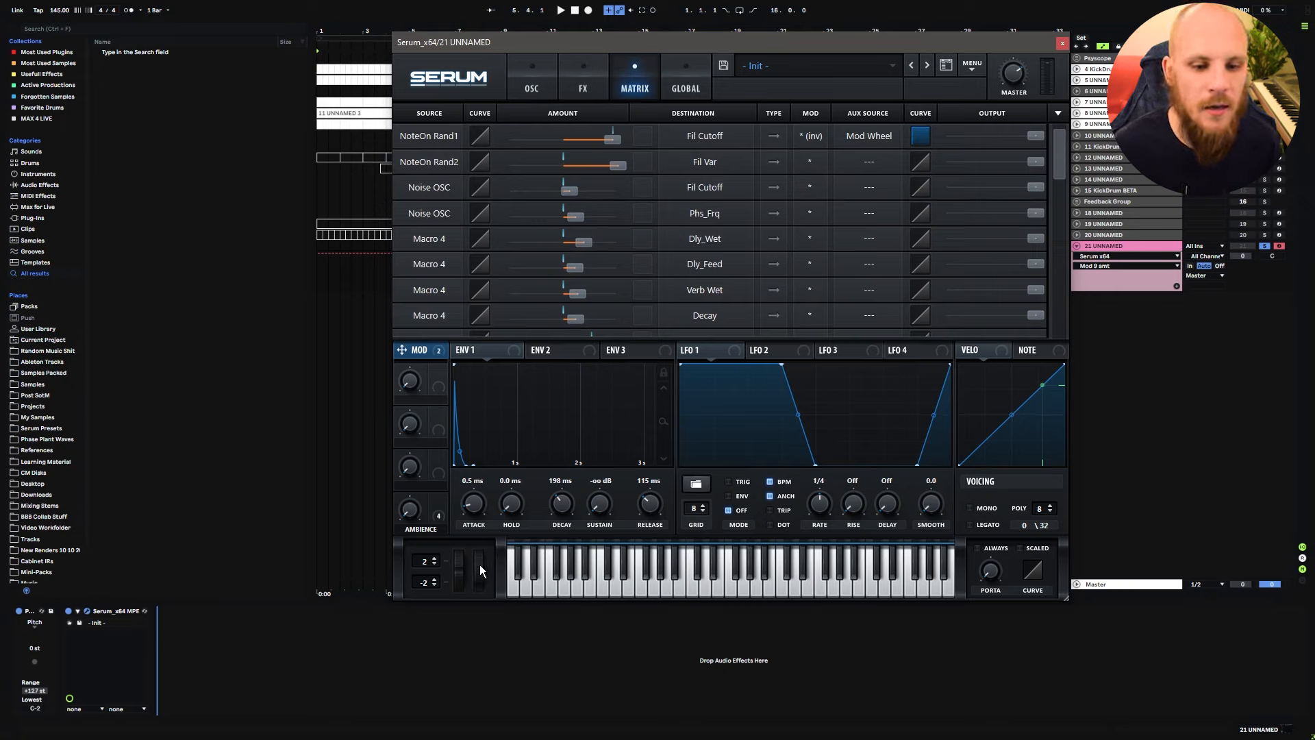
left_click_drag(479, 564, 483, 548)
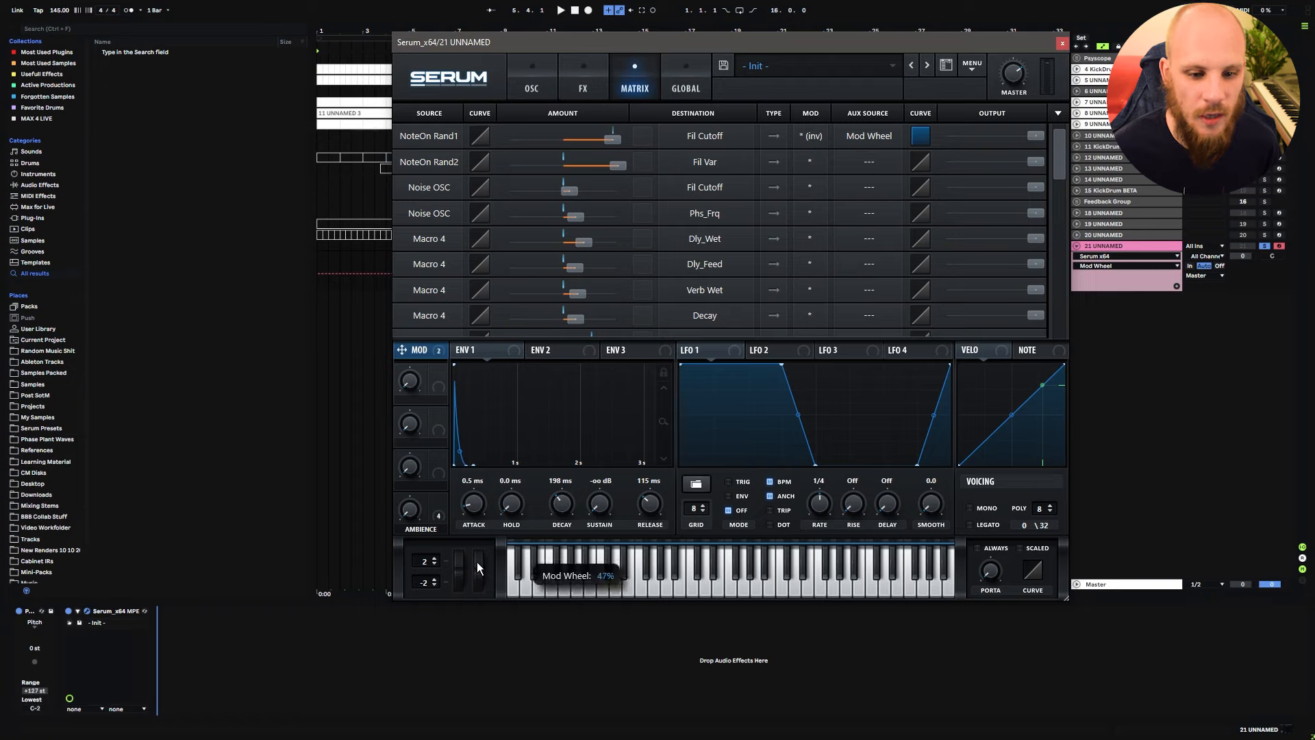
left_click_drag(477, 560, 479, 643)
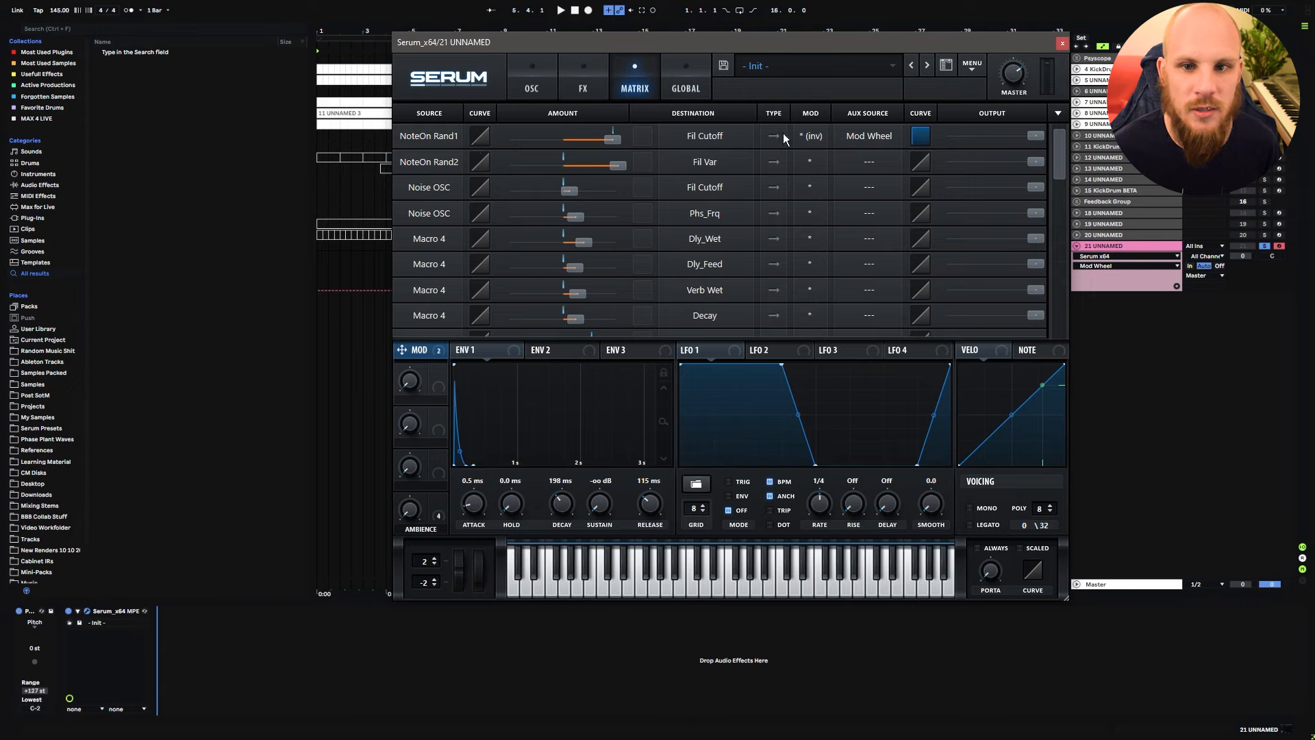
scroll(450, 217, "down", 5)
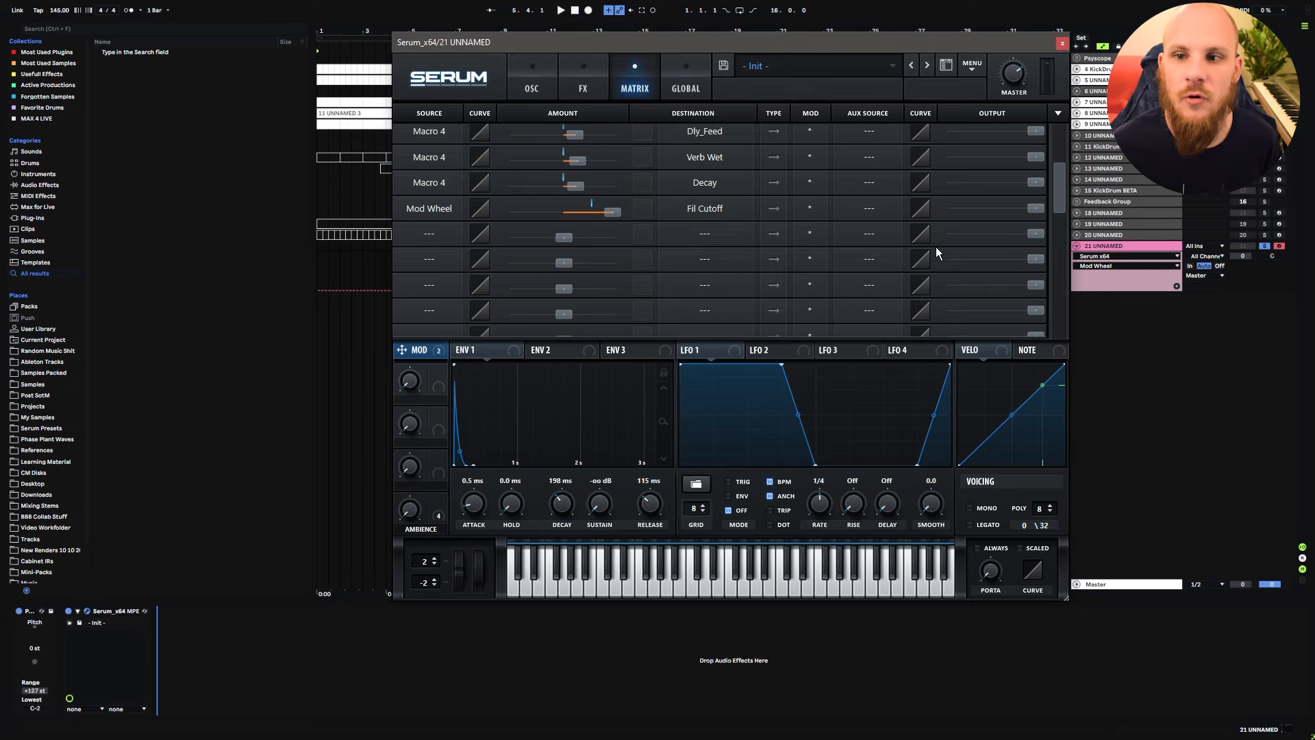
scroll(935, 247, "up", 5)
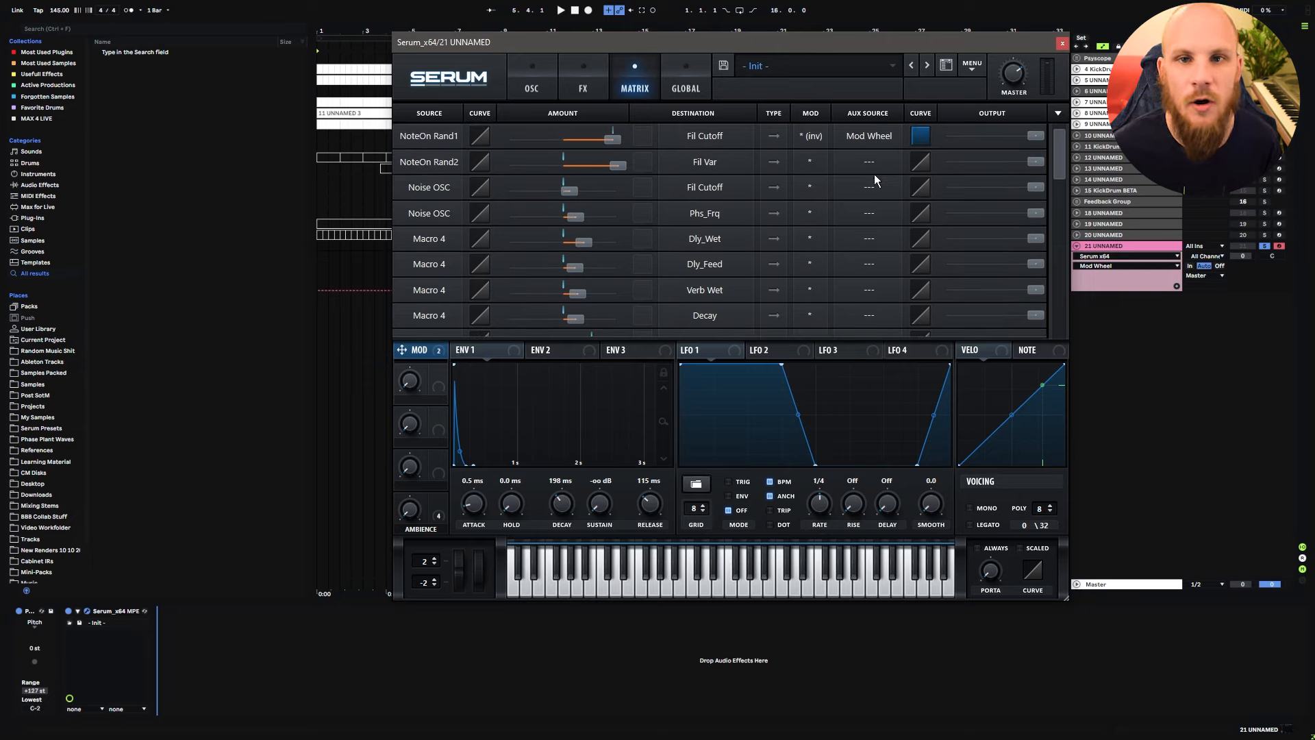
left_click_drag(482, 583, 475, 616)
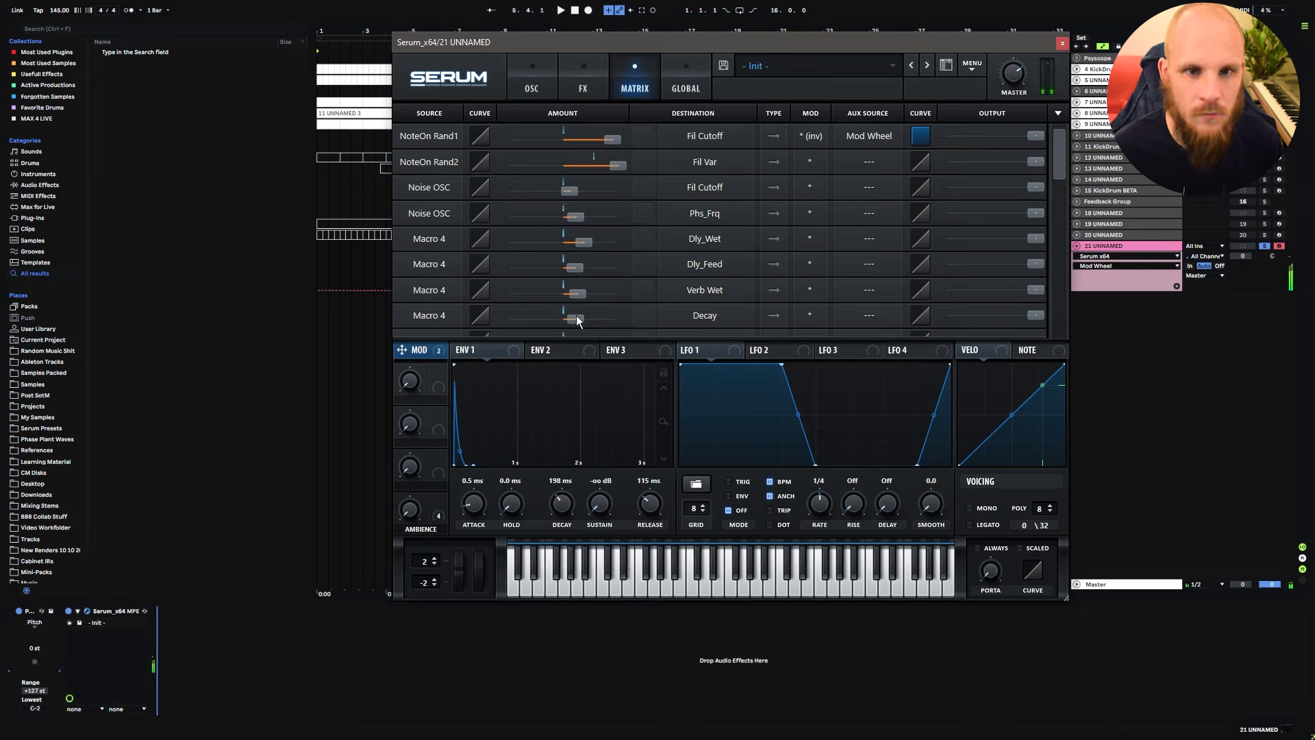
Step: Set the NoteOn Rand2 to Fil Var modulation to inverted with Mod Wheel as aux source, and raise its aux curve
left_click(810, 161)
left_click(840, 195)
left_click(870, 164)
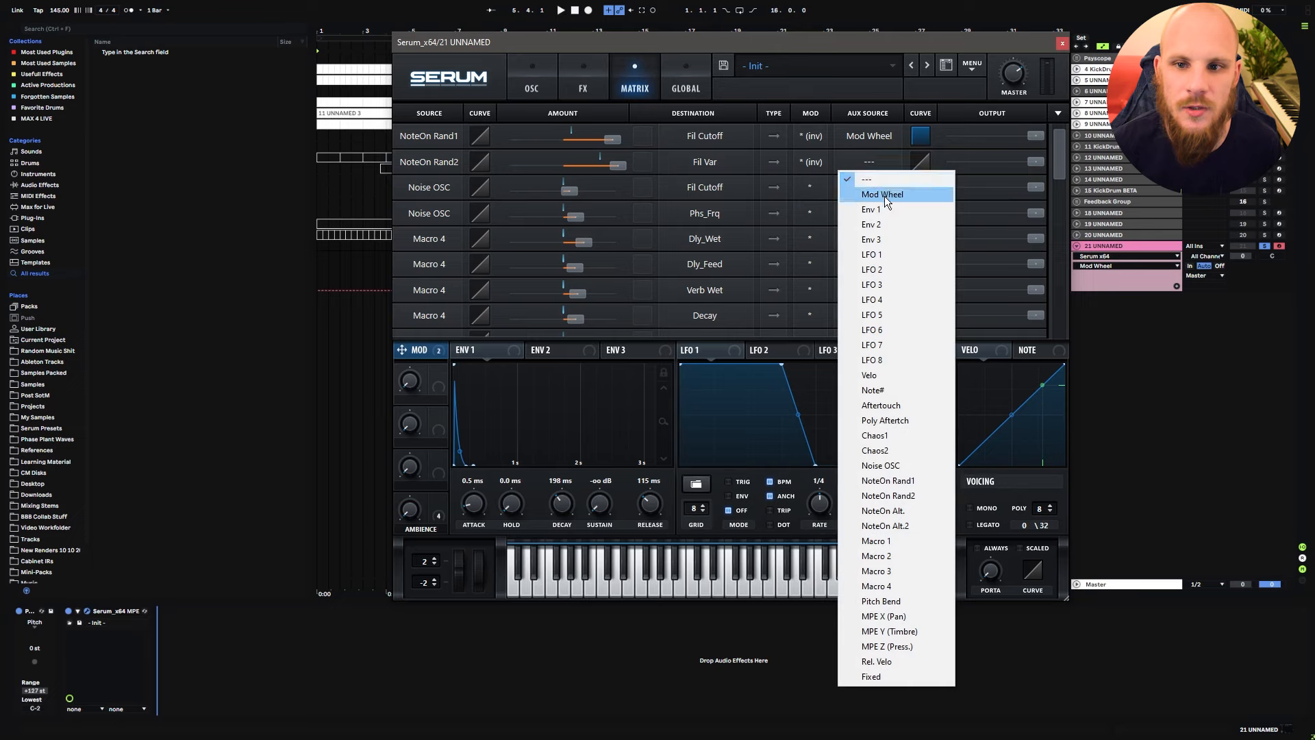
left_click(884, 194)
Step: Return the NoteOn Rand1 to Fil Cutoff modulation to the non-inverted mode and clear its Mod Wheel aux source
left_click(810, 141)
left_click(829, 152)
left_click(870, 138)
left_click(875, 152)
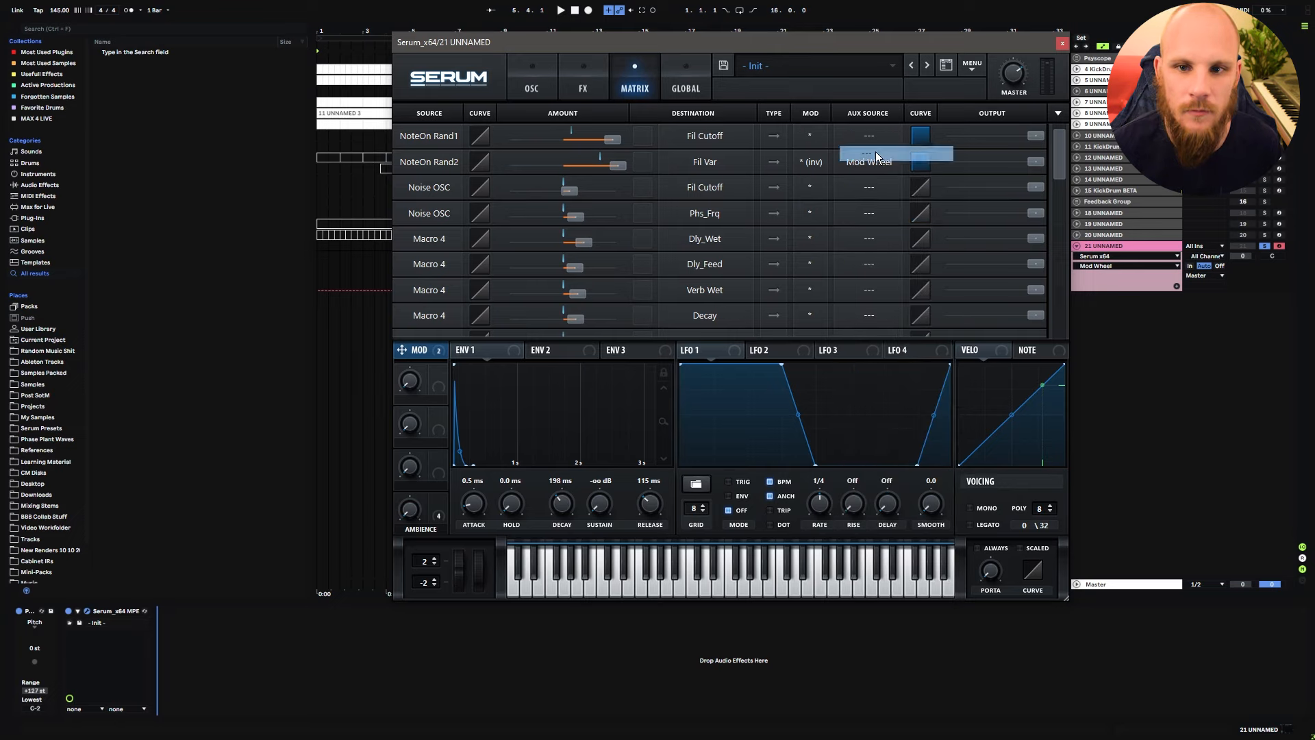
Step: Redirect the Mod Wheel modulation from the filter cutoff to Fil Var and raise its amount to the maximum
scroll(753, 163, "down", 3)
left_click(723, 162)
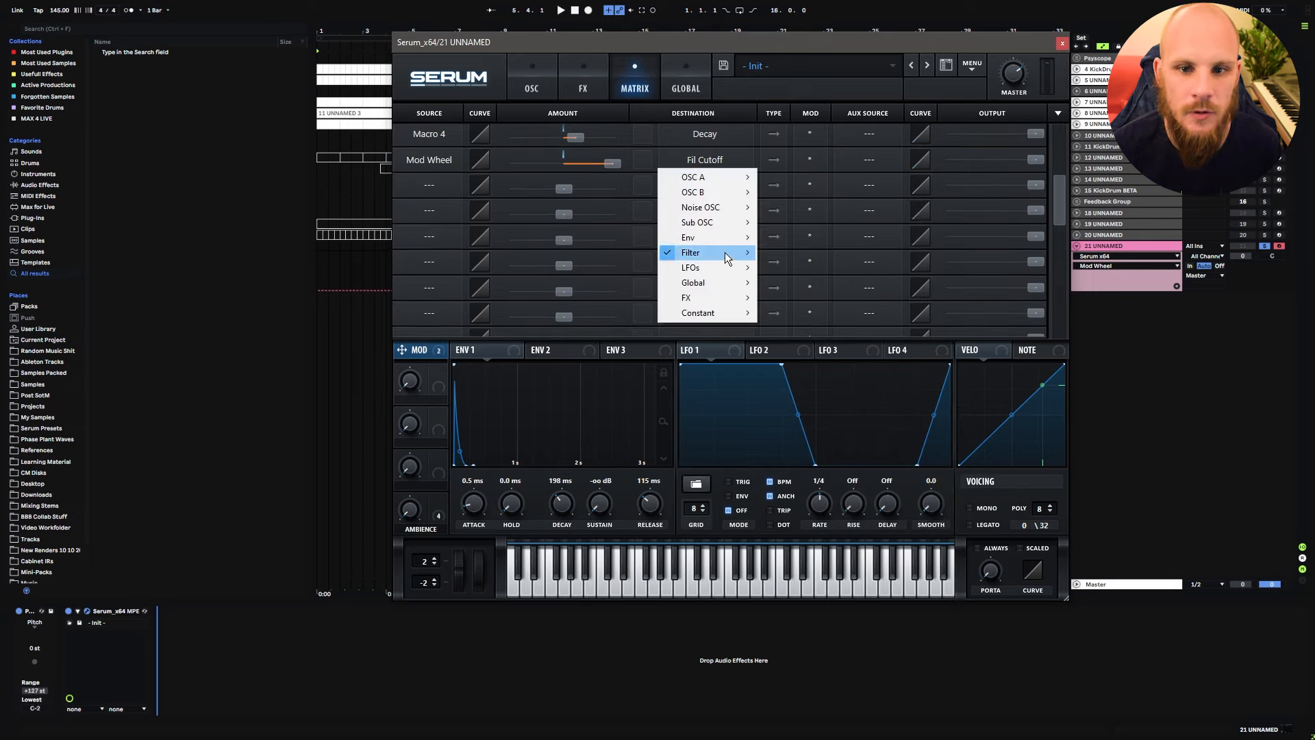
mouse_move(728, 255)
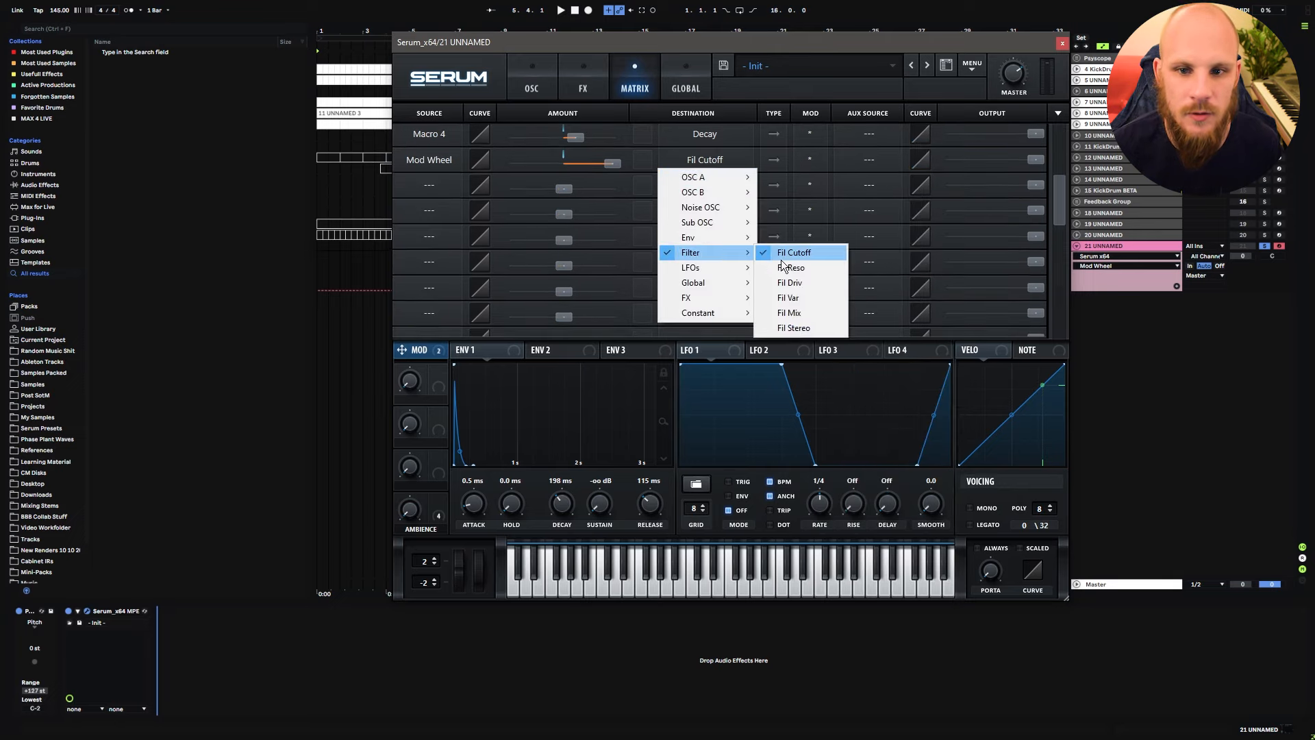
left_click(808, 296)
left_click_drag(623, 159, 647, 165)
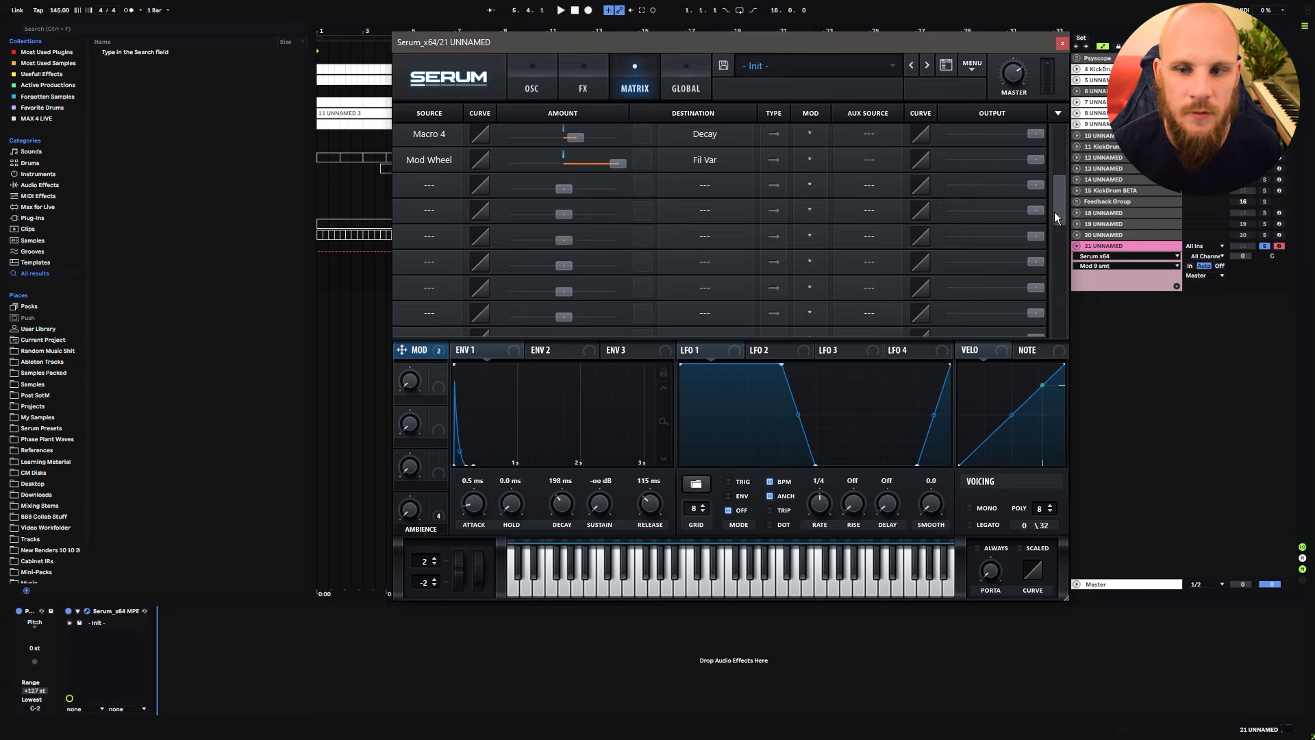
Step: Sweep the mod wheel to audition the Fil Var control and lower the aux curve of NoteOn Rand1 to 9
left_click_drag(1053, 212, 1070, 150)
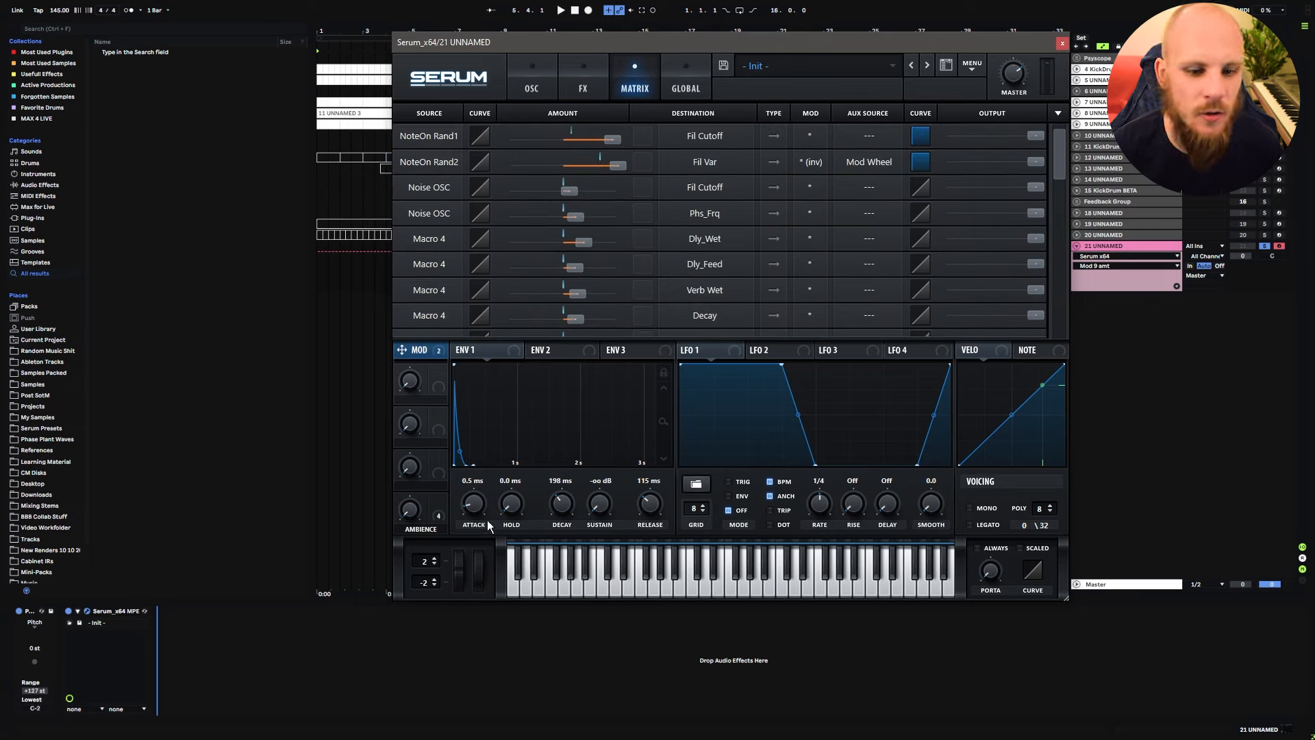
left_click_drag(479, 583, 484, 525)
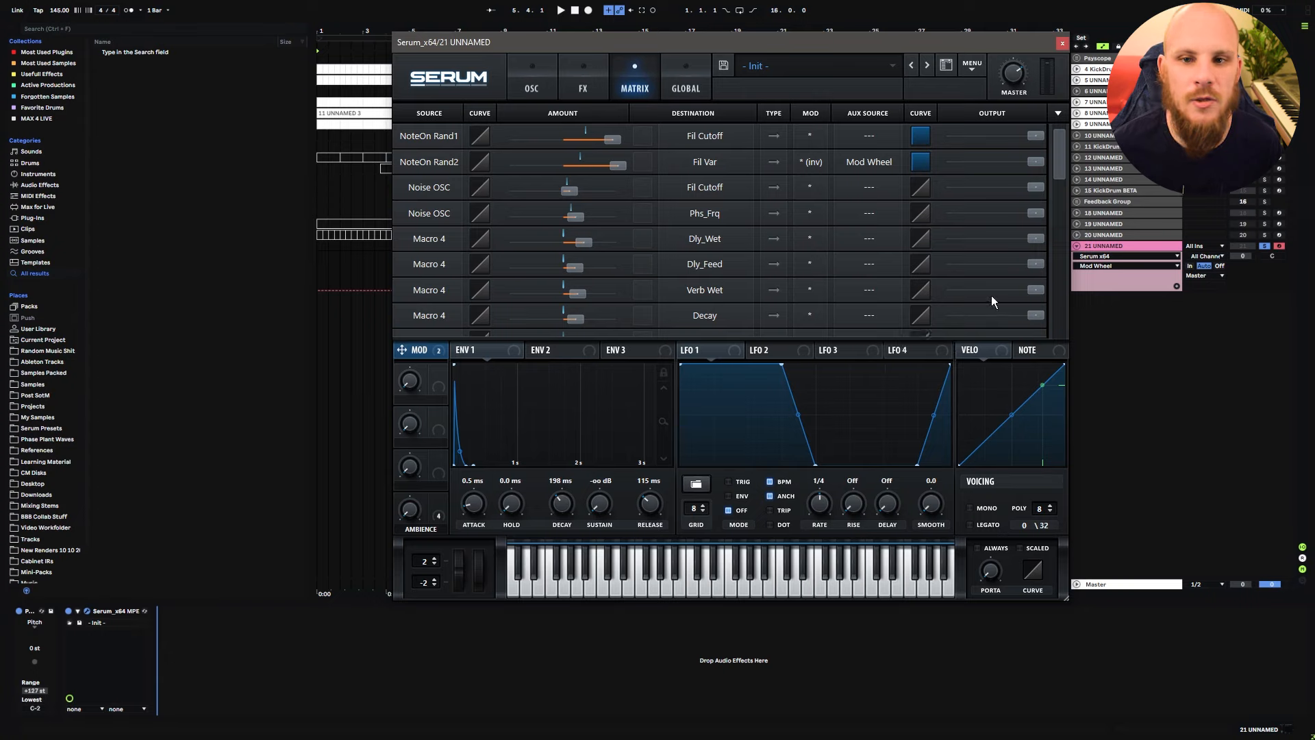
left_click_drag(920, 138, 922, 195)
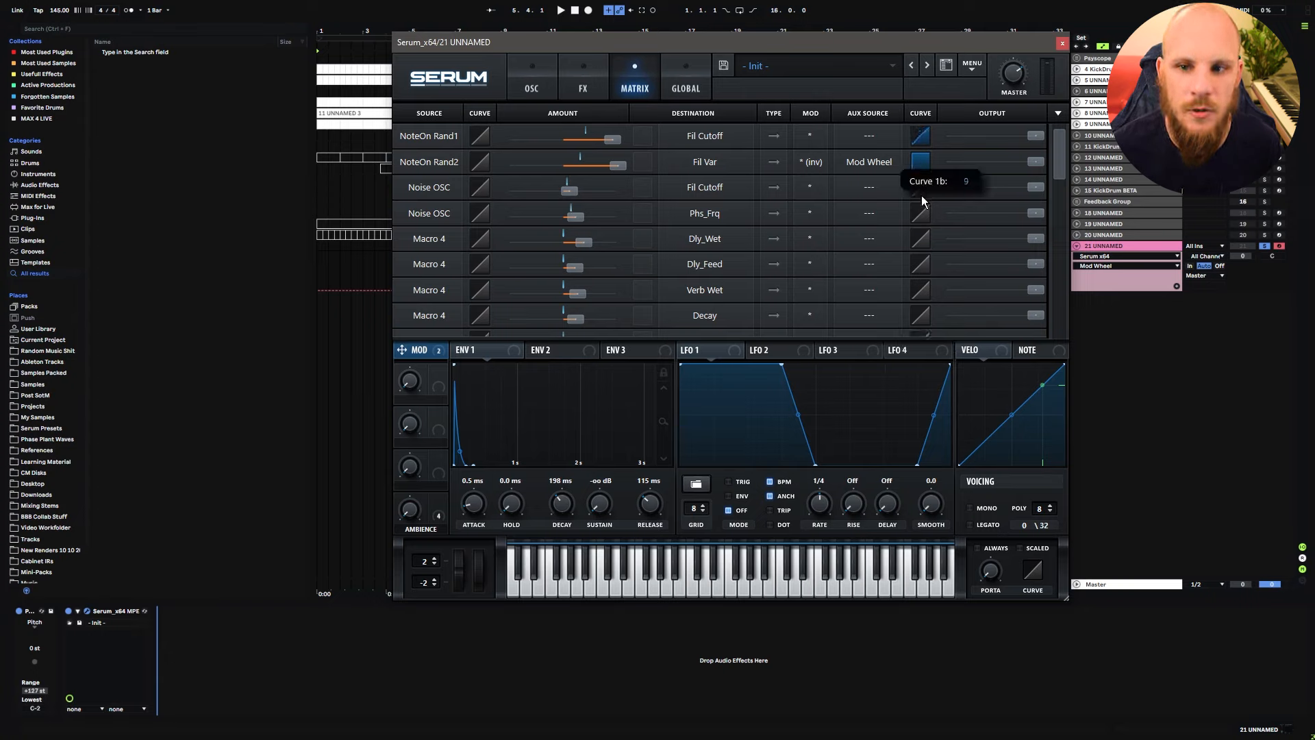
Step: Show the effects chain and sweep the mod wheel while playing to hear the formant shift
scroll(1061, 178, "down", 2)
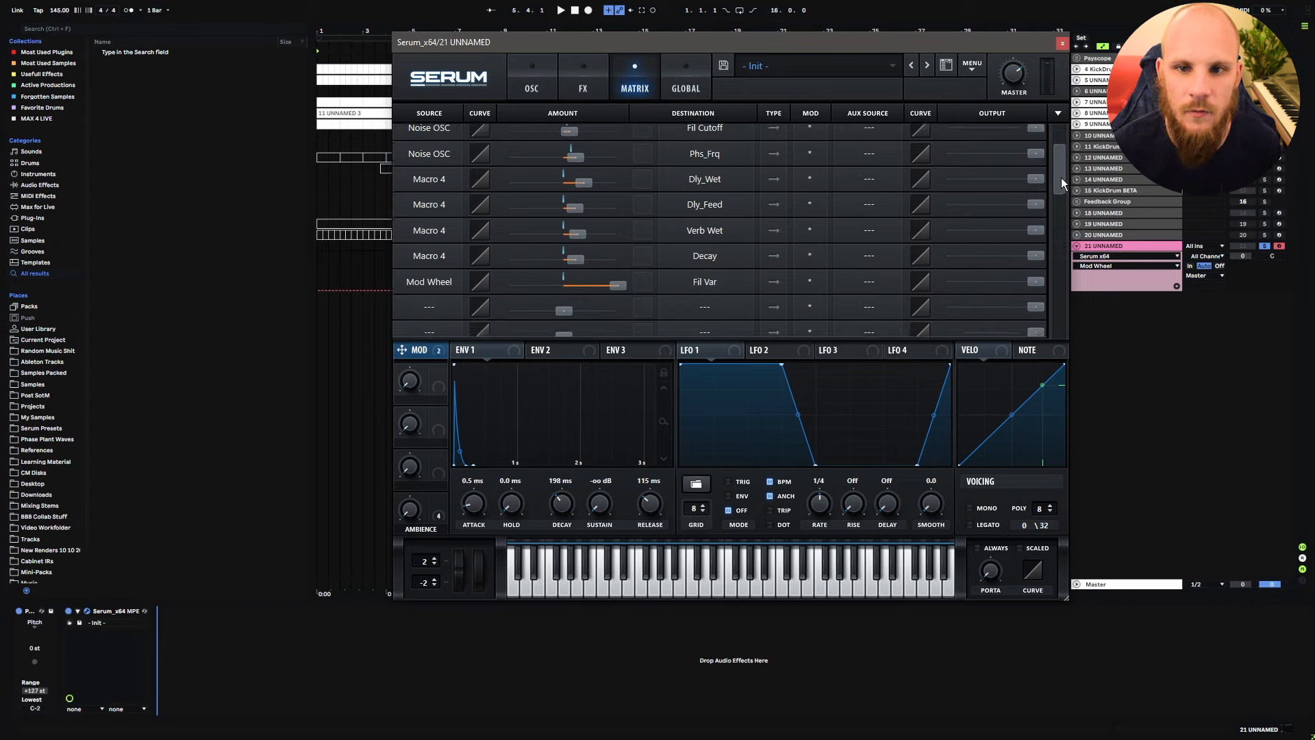
scroll(1062, 153, "up", 2)
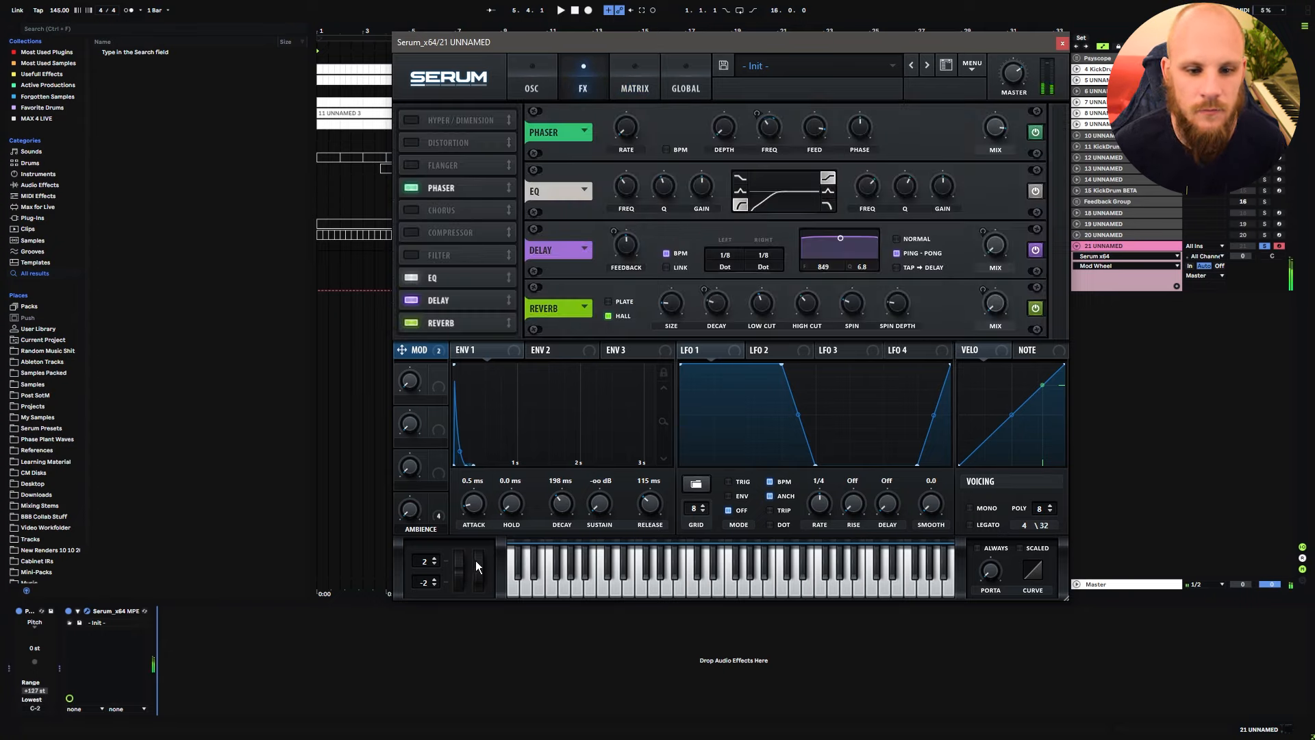
left_click_drag(475, 560, 499, 439)
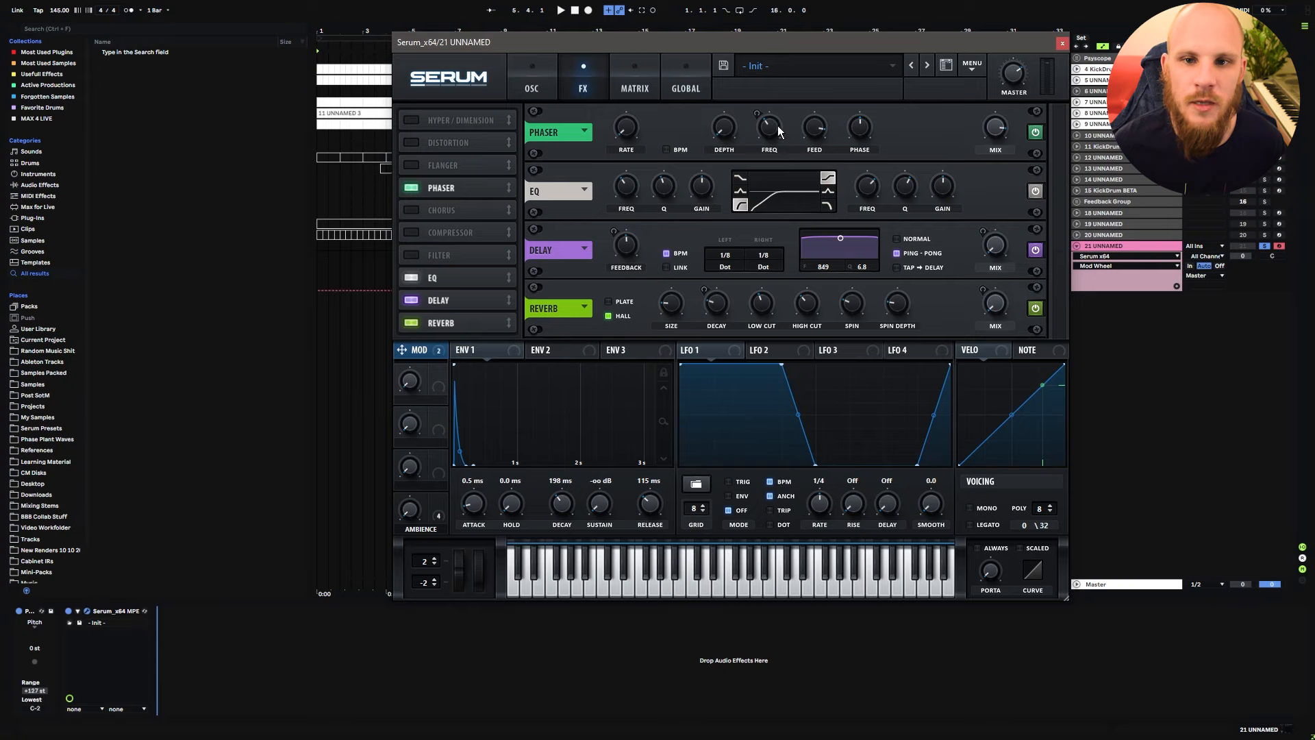
Step: Assign Macro 1, named BUBBLE FREQ, to the phaser frequency with an amount of 72 and a lower base frequency
left_click_drag(445, 374, 755, 128)
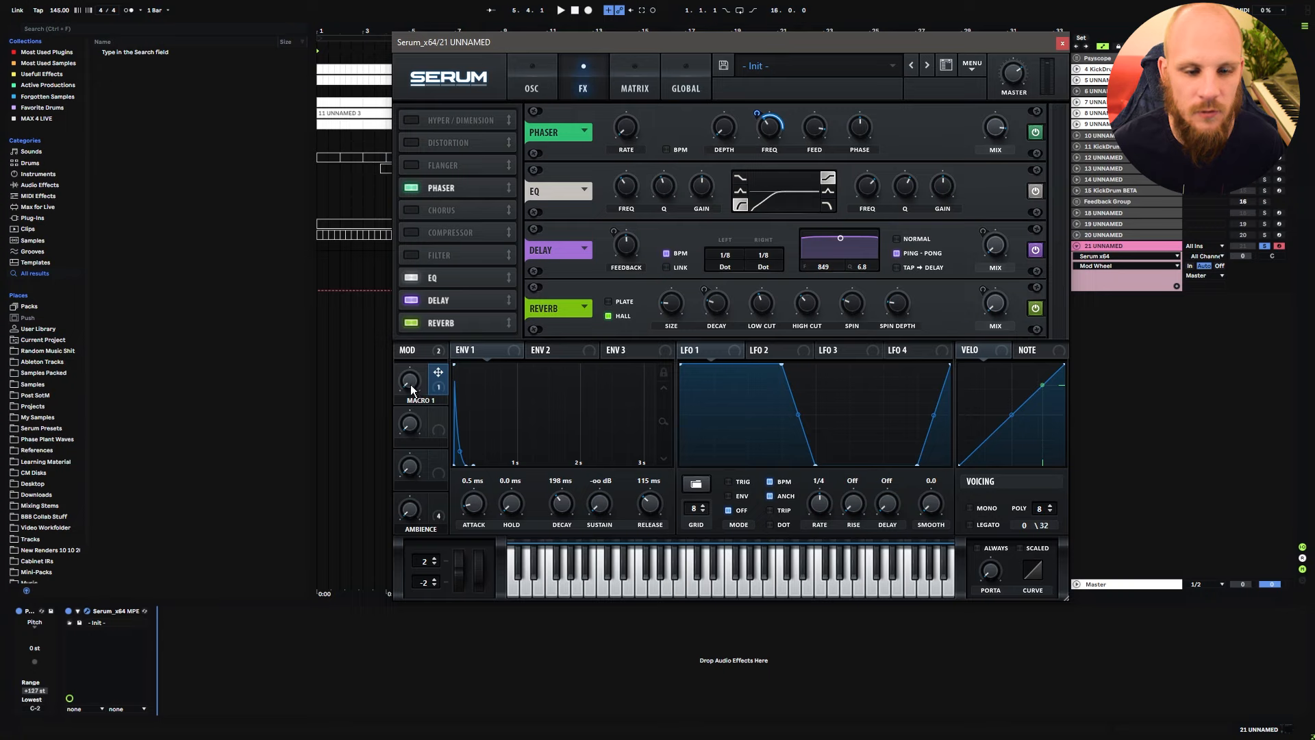
left_click_drag(414, 397, 430, 466)
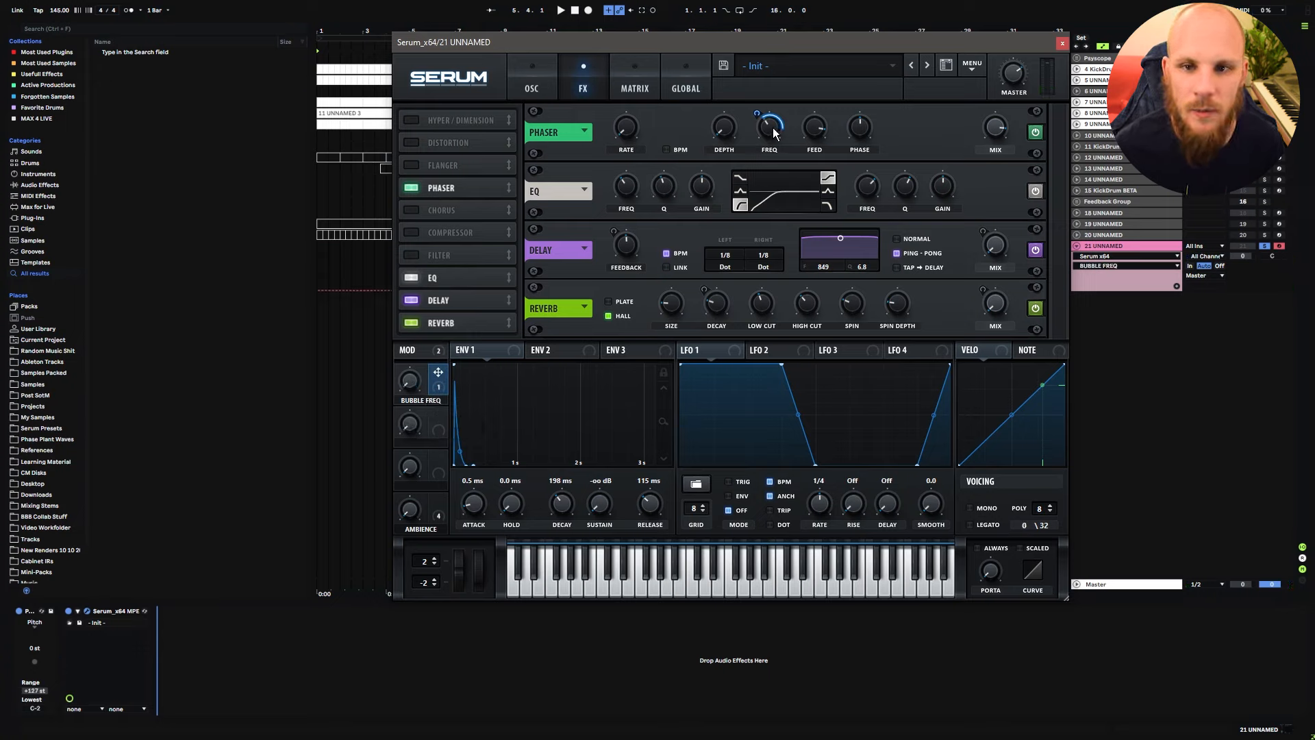
left_click_drag(773, 129, 765, 103)
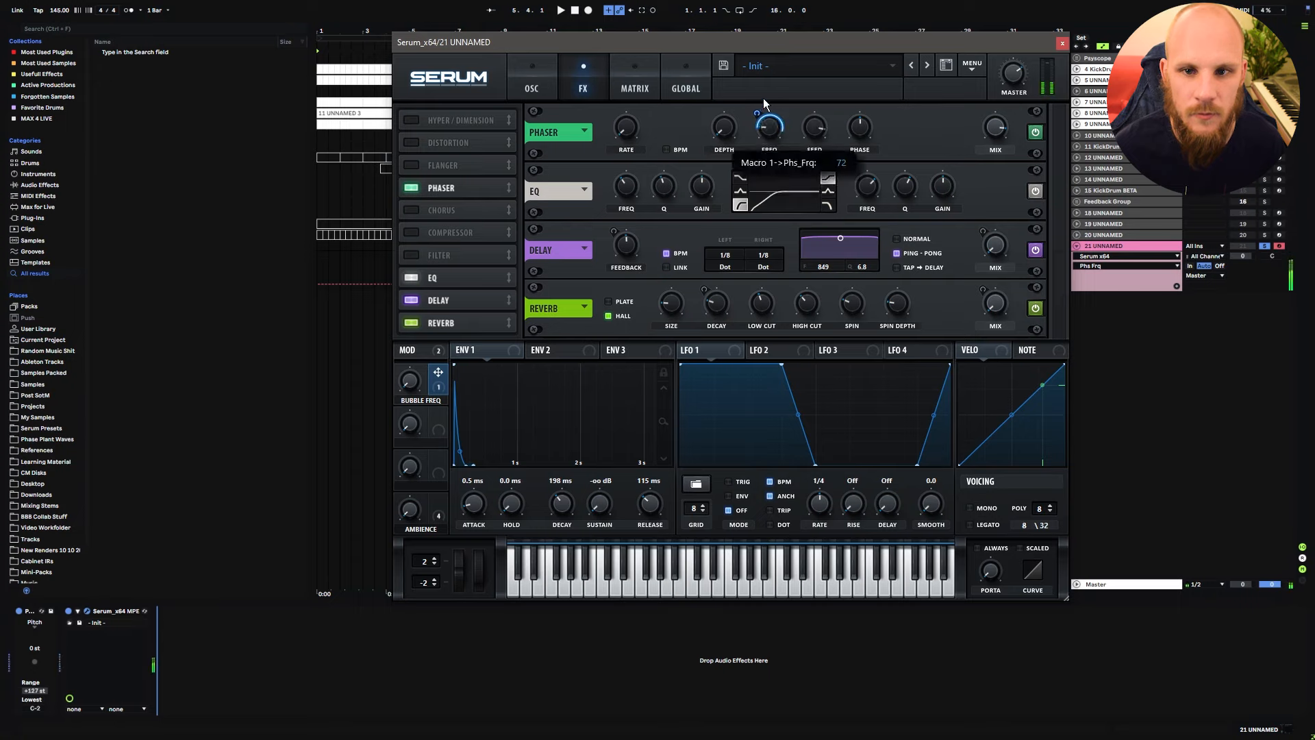
Step: Sweep the BUBBLE FREQ macro to audition it, turn it fully down and return to the oscillator page
left_click_drag(409, 381, 411, 376)
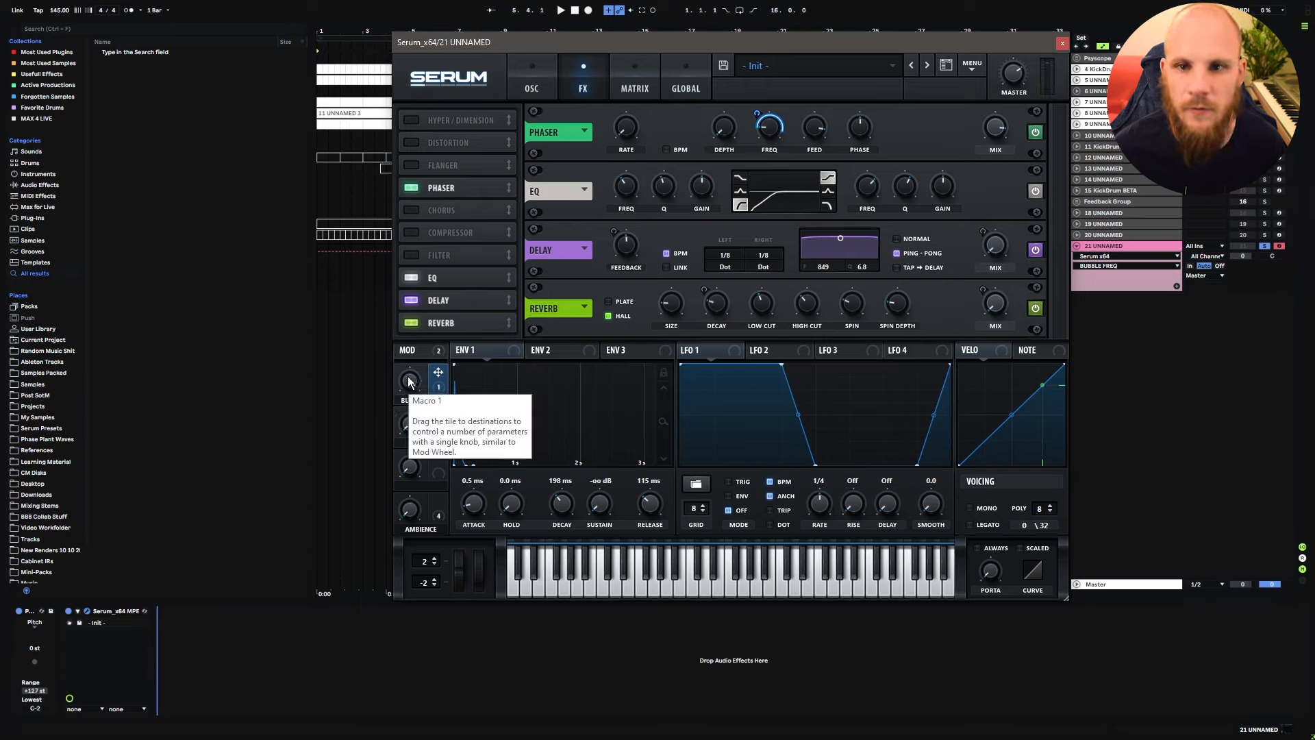
left_click_drag(409, 382, 411, 414)
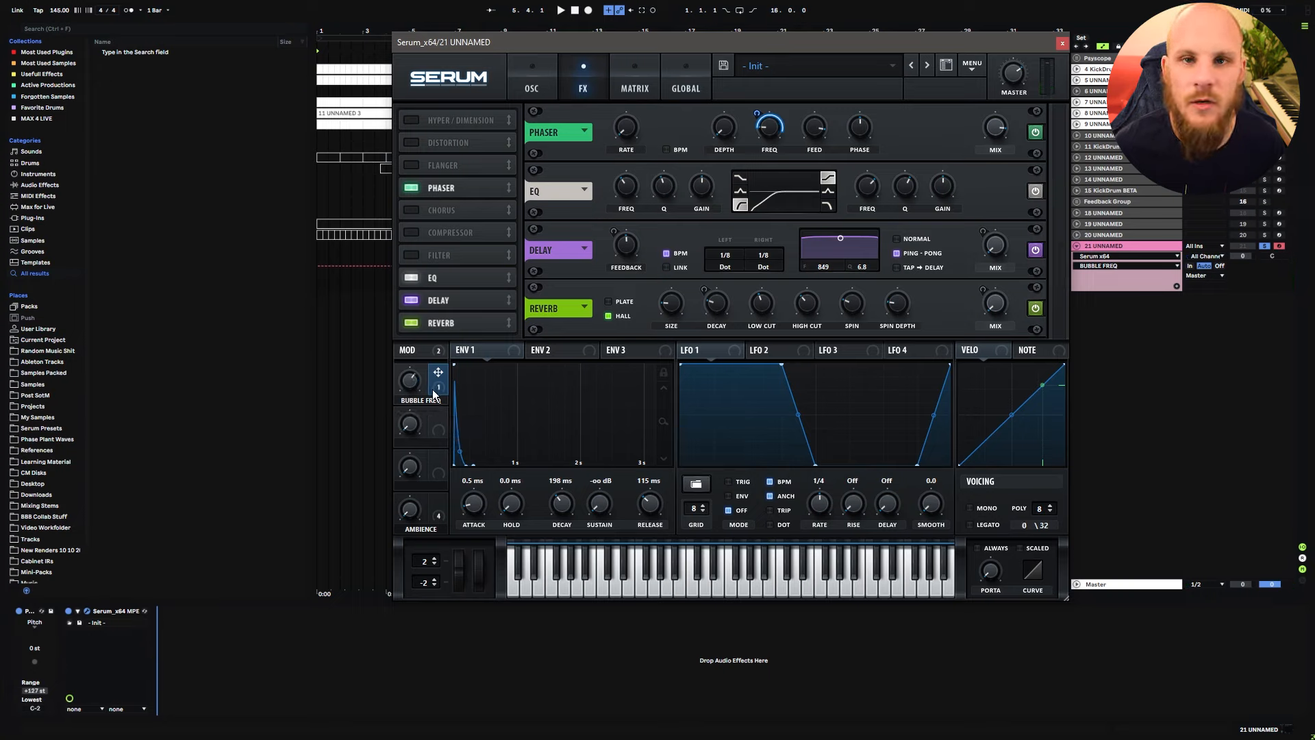
left_click_drag(409, 381, 405, 491)
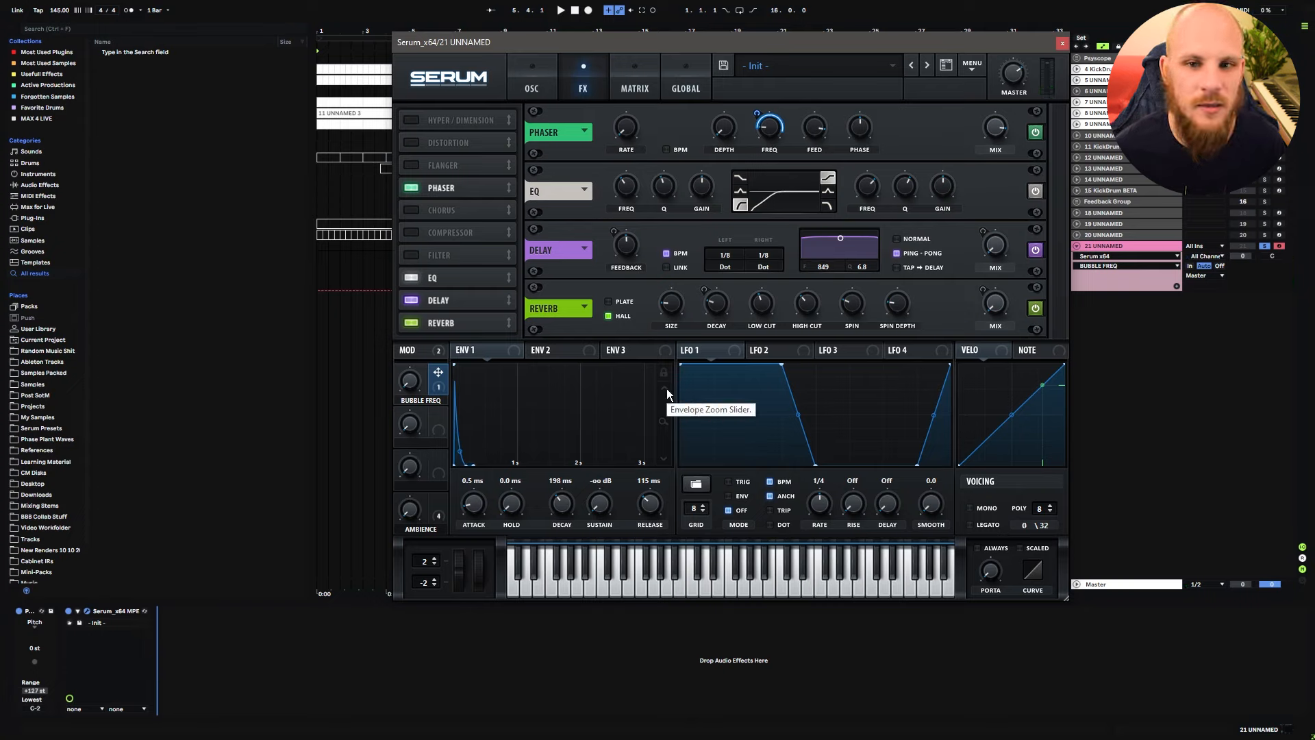
left_click(532, 88)
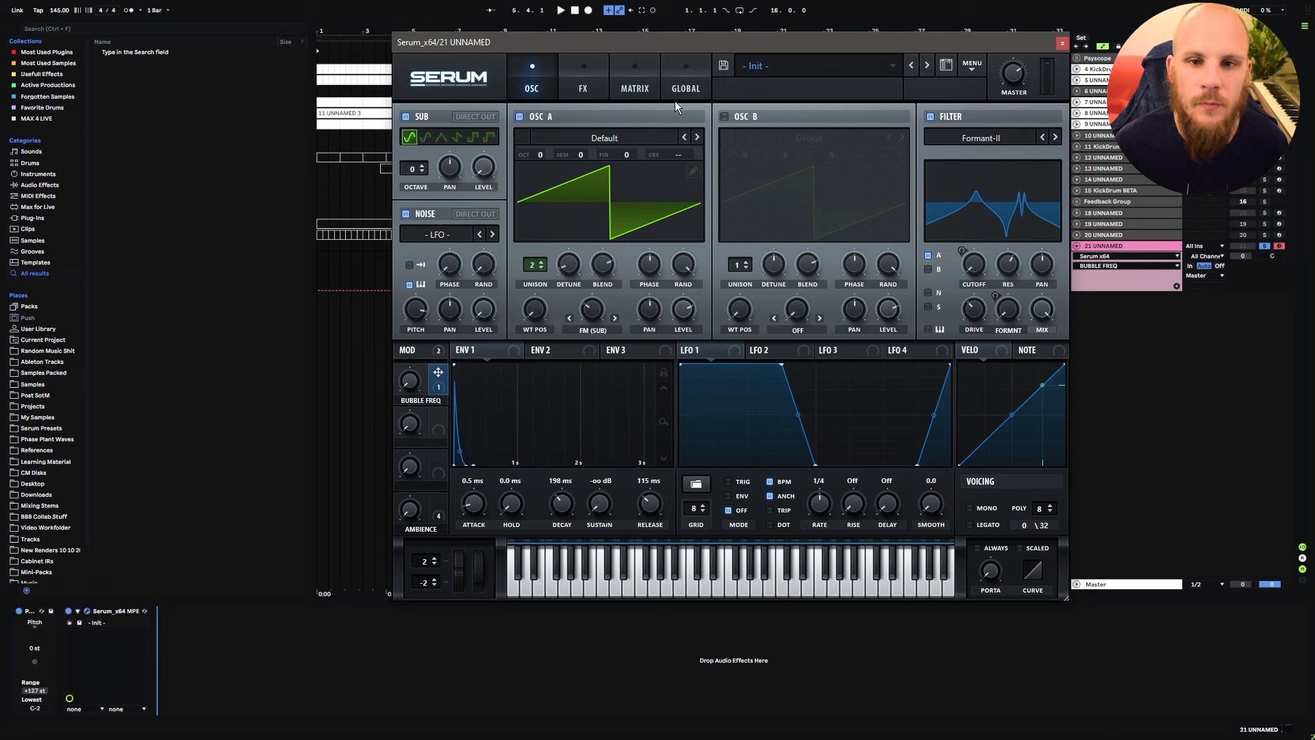
Step: Set Oscillator A's unison width to 0 in the global settings and assign Macro 2 to modulate it
left_click(683, 90)
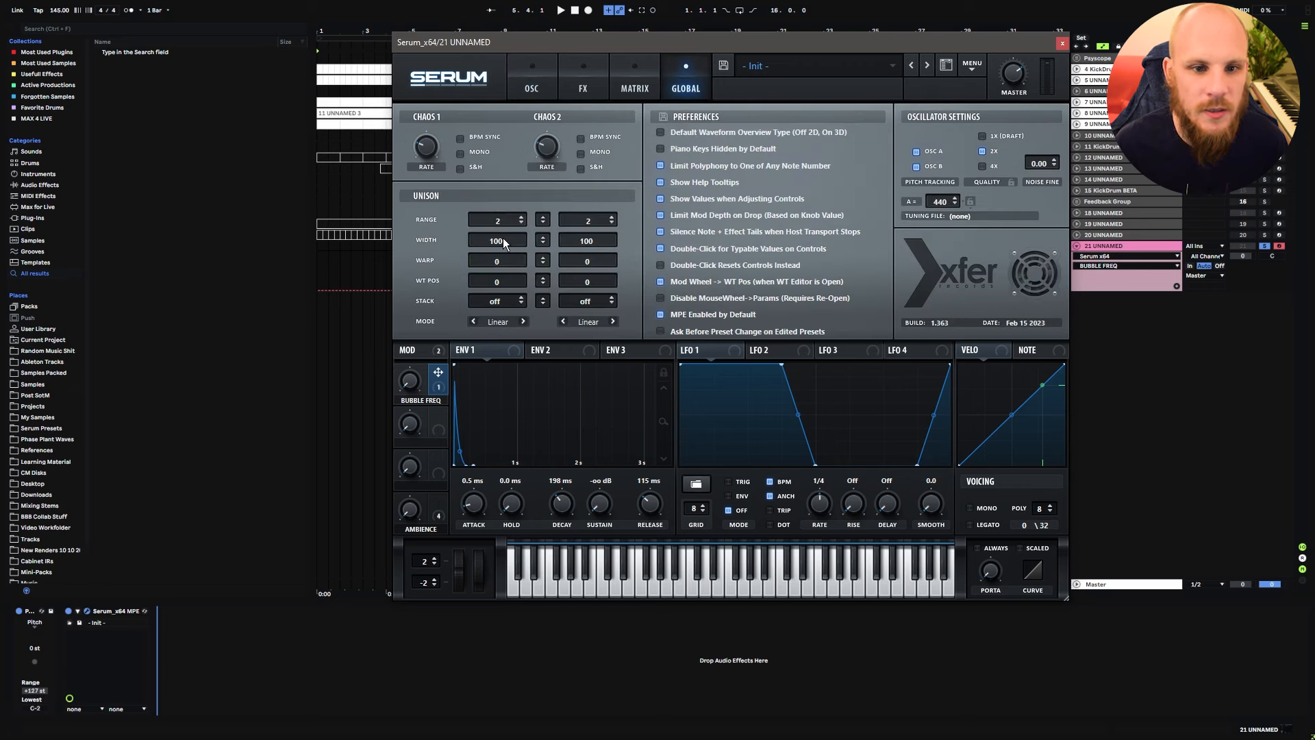
left_click_drag(502, 241, 503, 309)
left_click_drag(438, 415, 512, 301)
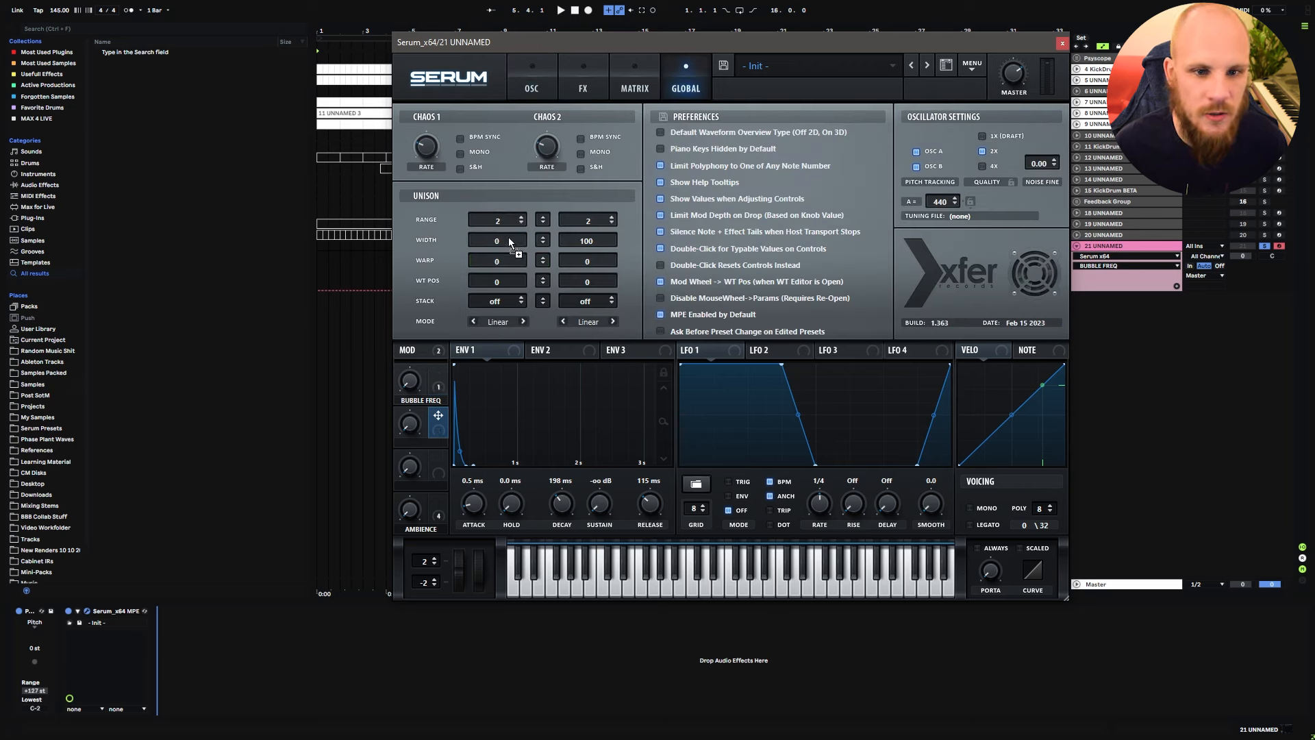
Step: Enable the Hyper/Dimension effect, lower the Dimension size and mix, assign Macro 2 to the Dimension mix and sweep the macro
left_click(582, 88)
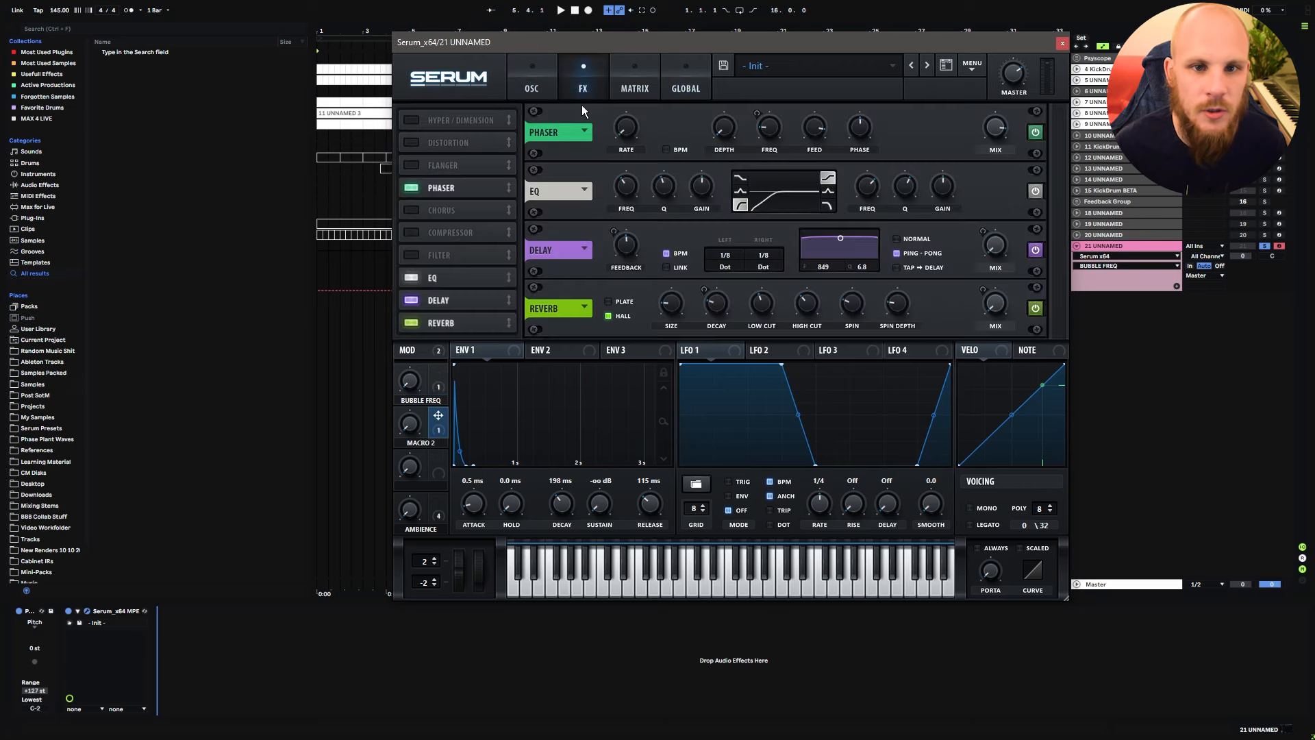
left_click(430, 120)
left_click_drag(942, 127, 944, 165)
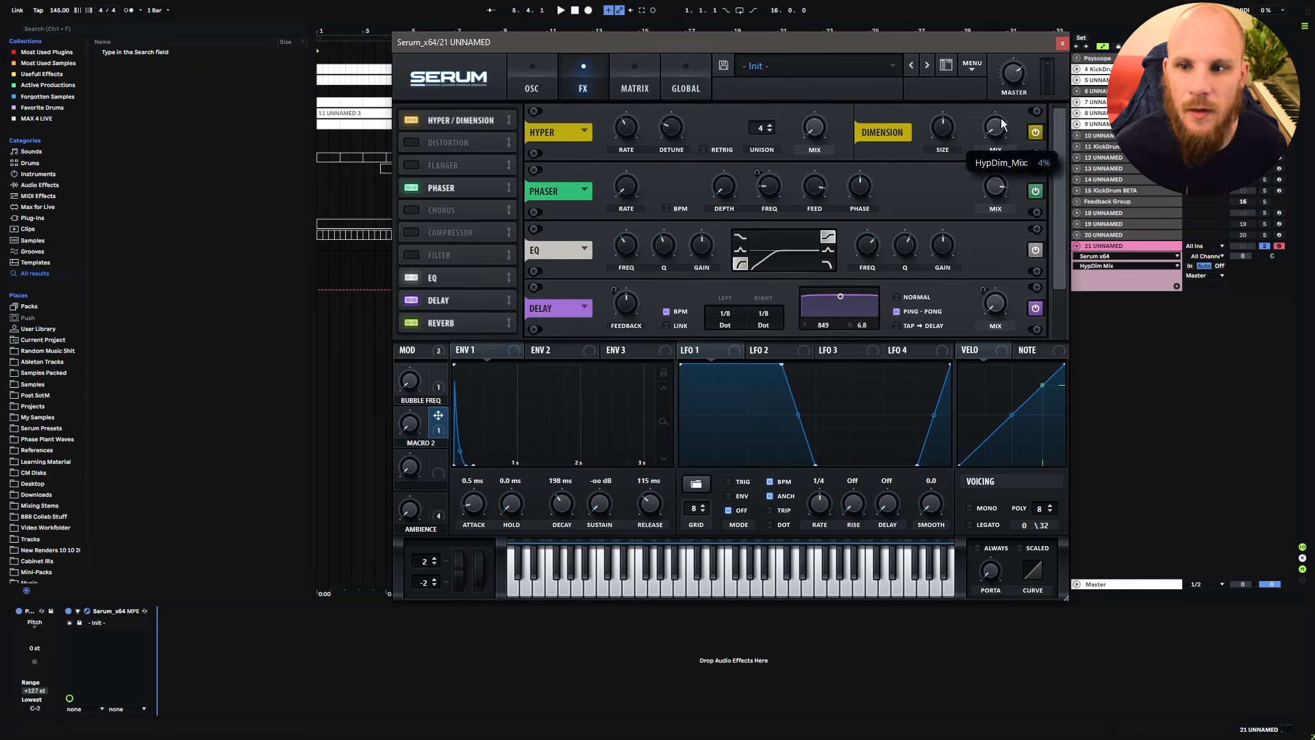
left_click_drag(438, 415, 995, 127)
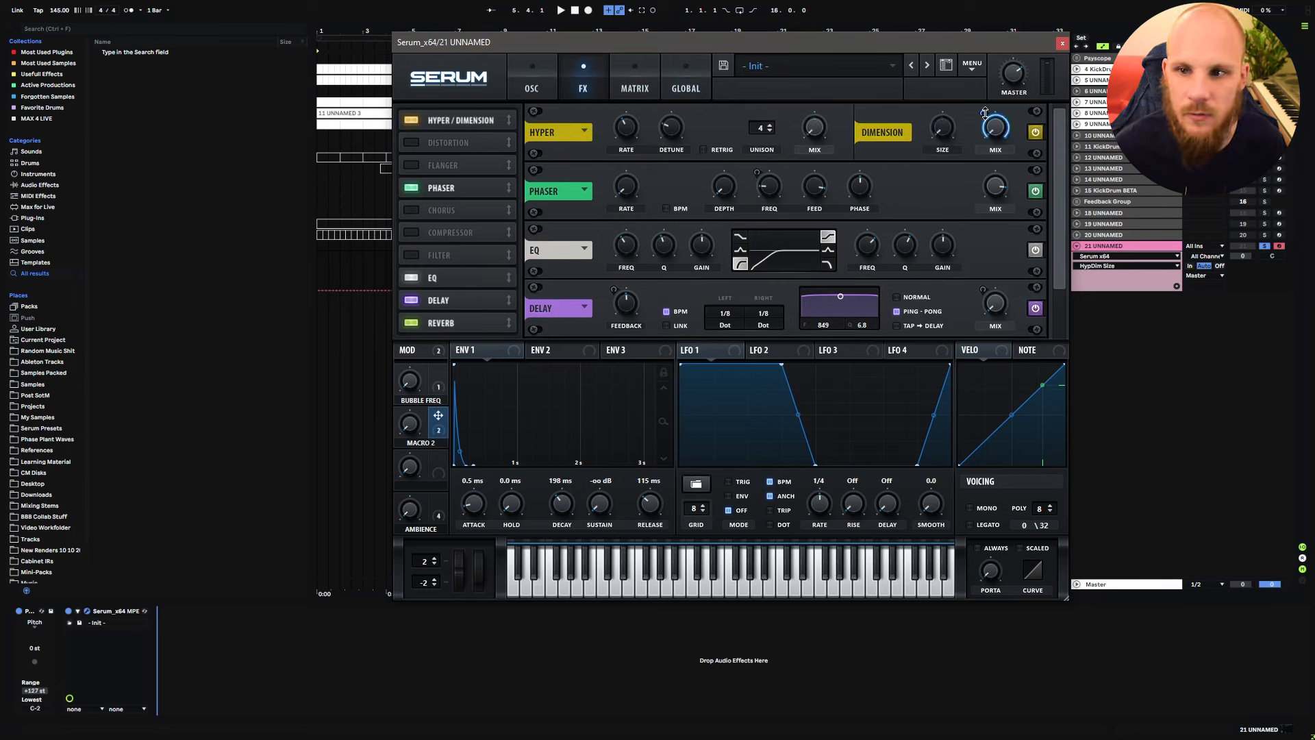
left_click(410, 424)
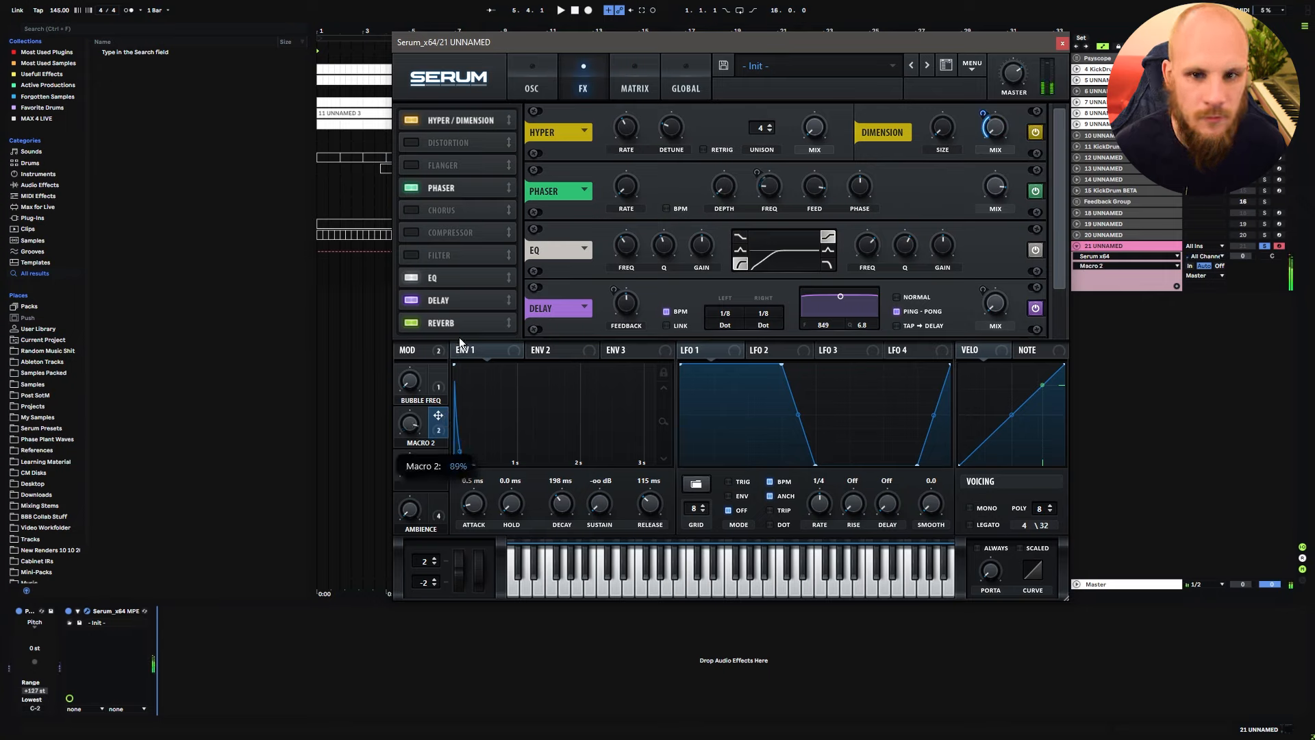
Step: Turn on Hyper retrigger, reduce the Hyper mix to 0%, assign Macro 2 to it with an amount of 45 and raise the macro to 100%
left_click(712, 150)
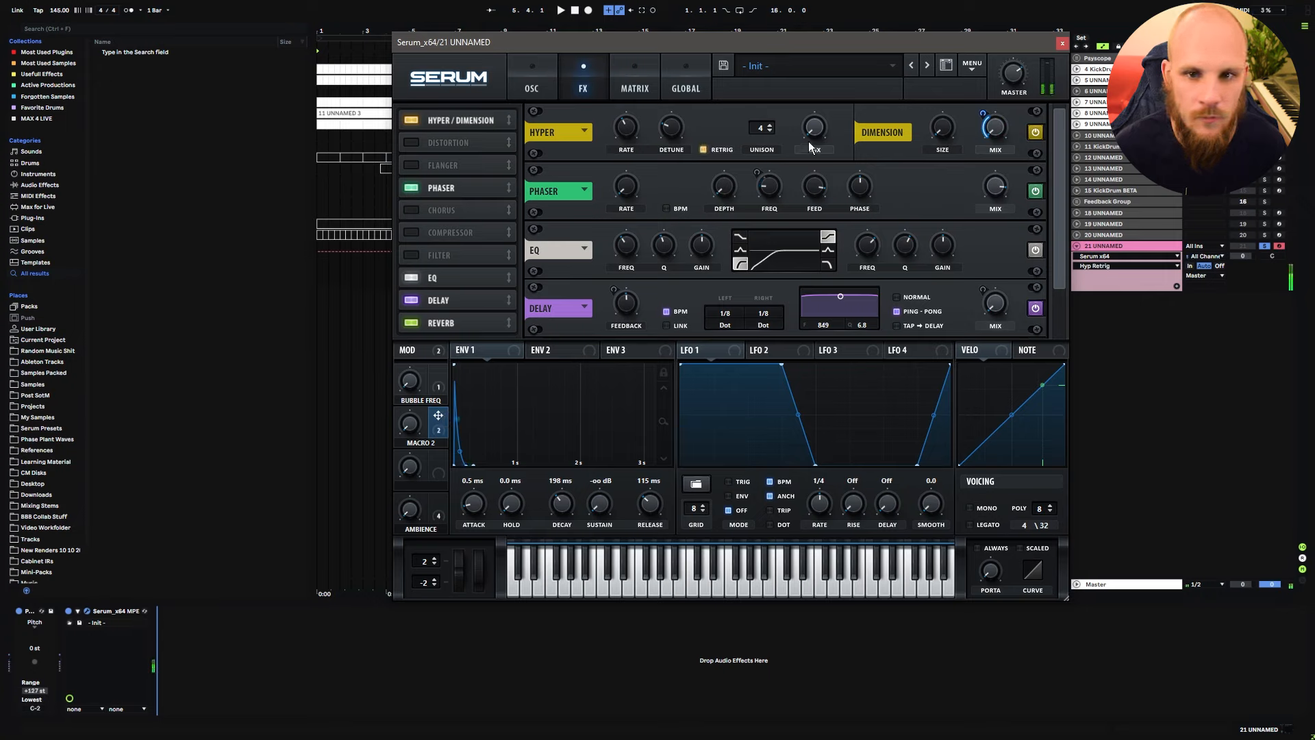
left_click_drag(429, 419, 409, 526)
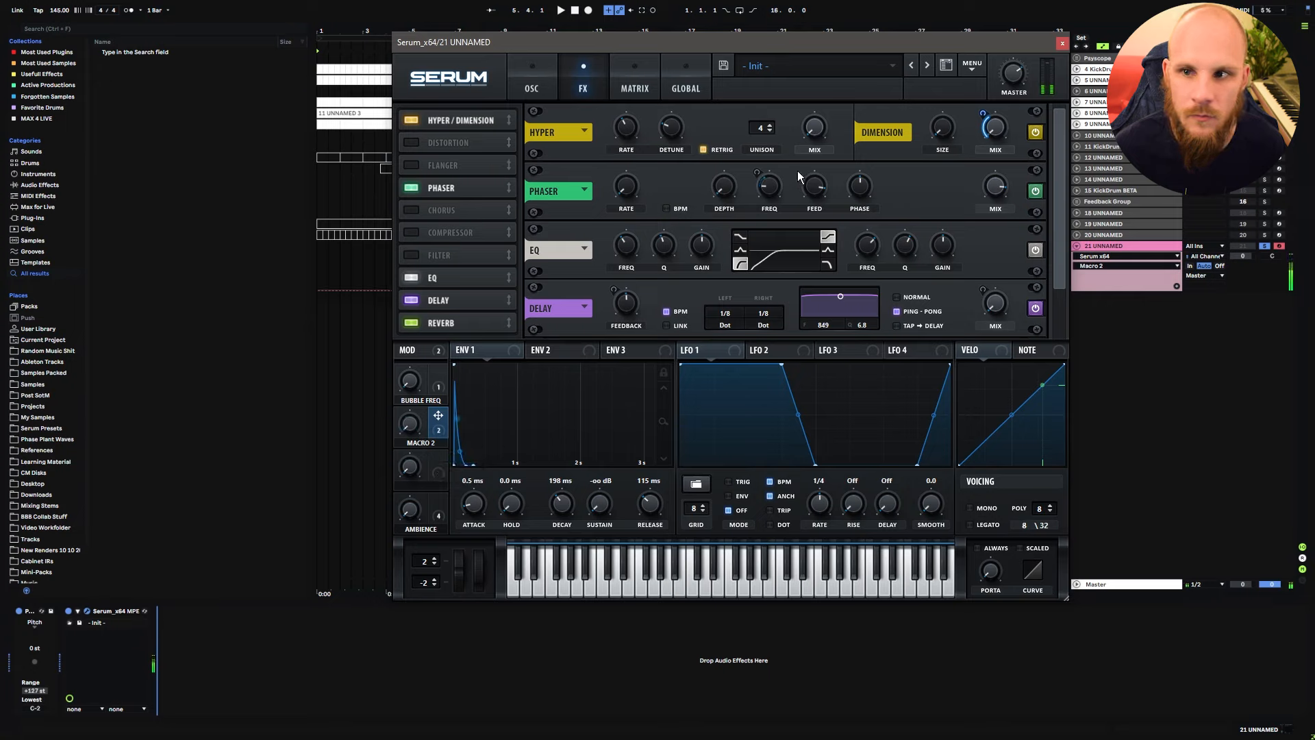
left_click(814, 127)
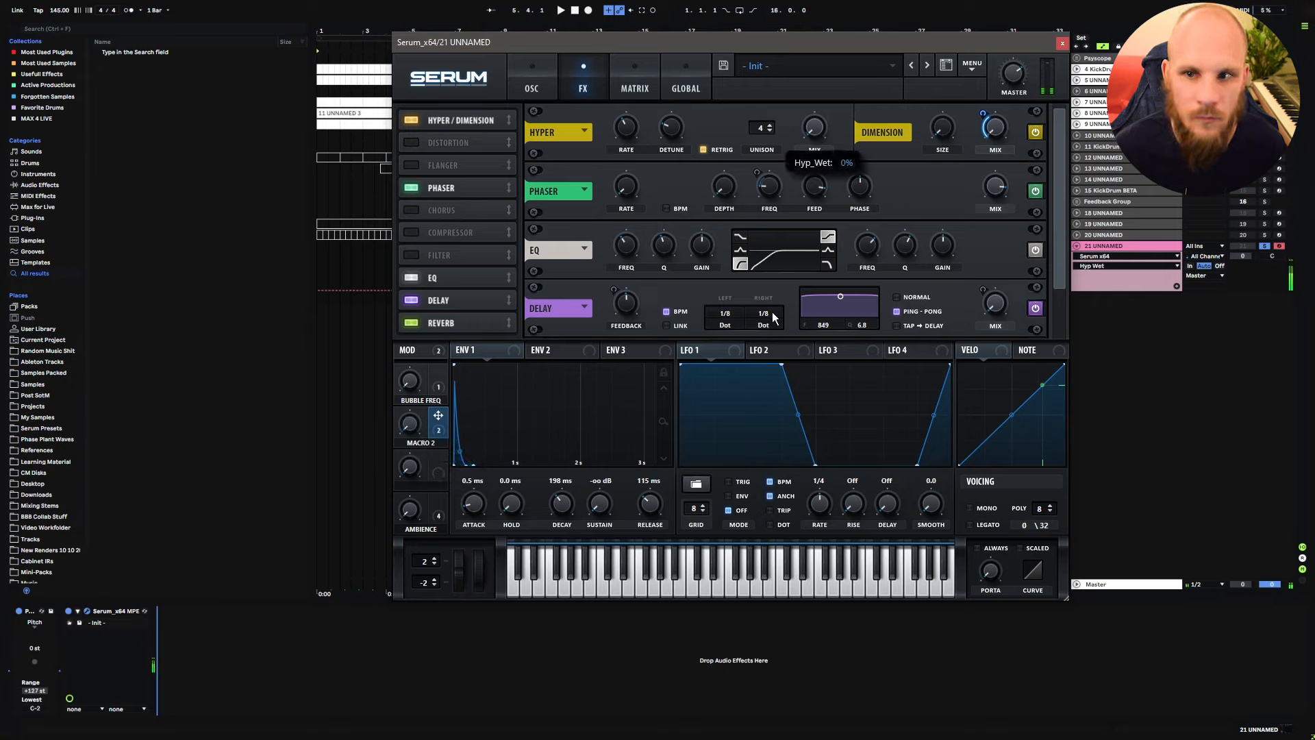
left_click_drag(438, 416, 798, 150)
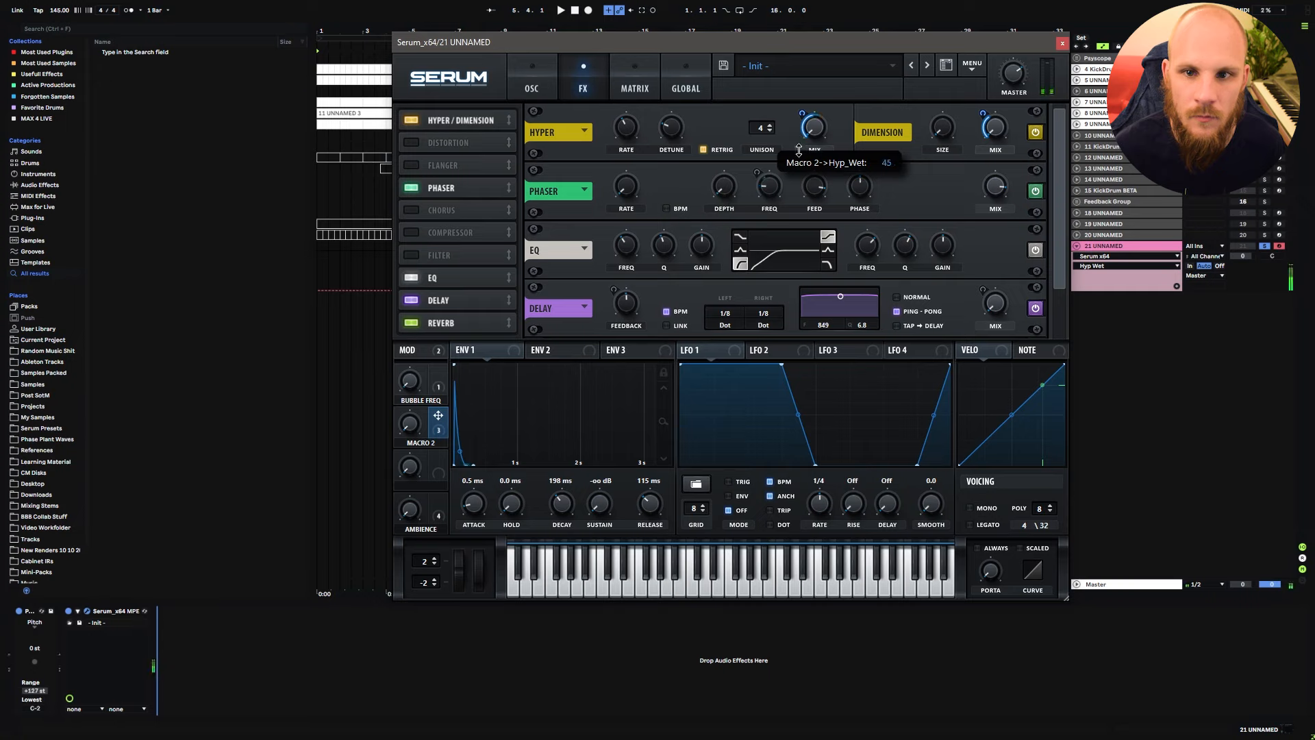
left_click(411, 423)
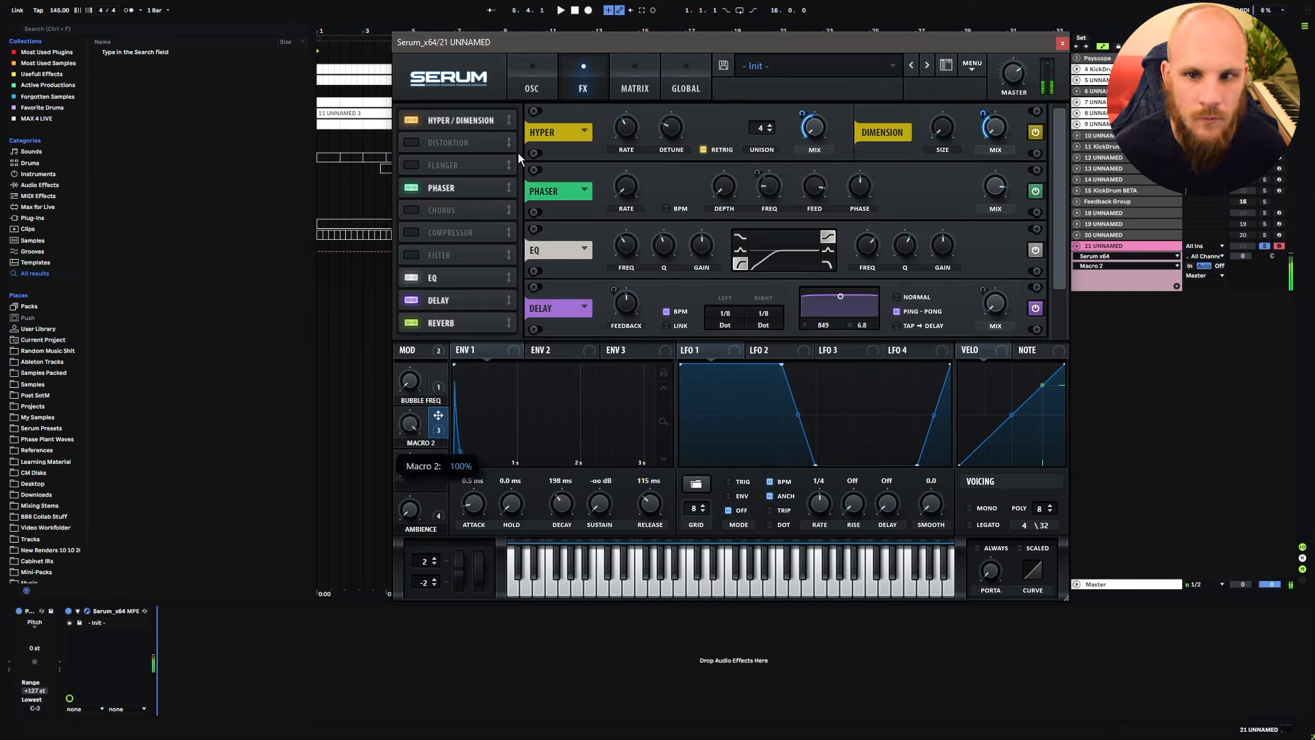
Step: Rename Macro 2 as STEREO
double_click(421, 443)
type("STEREO")
key("Return")
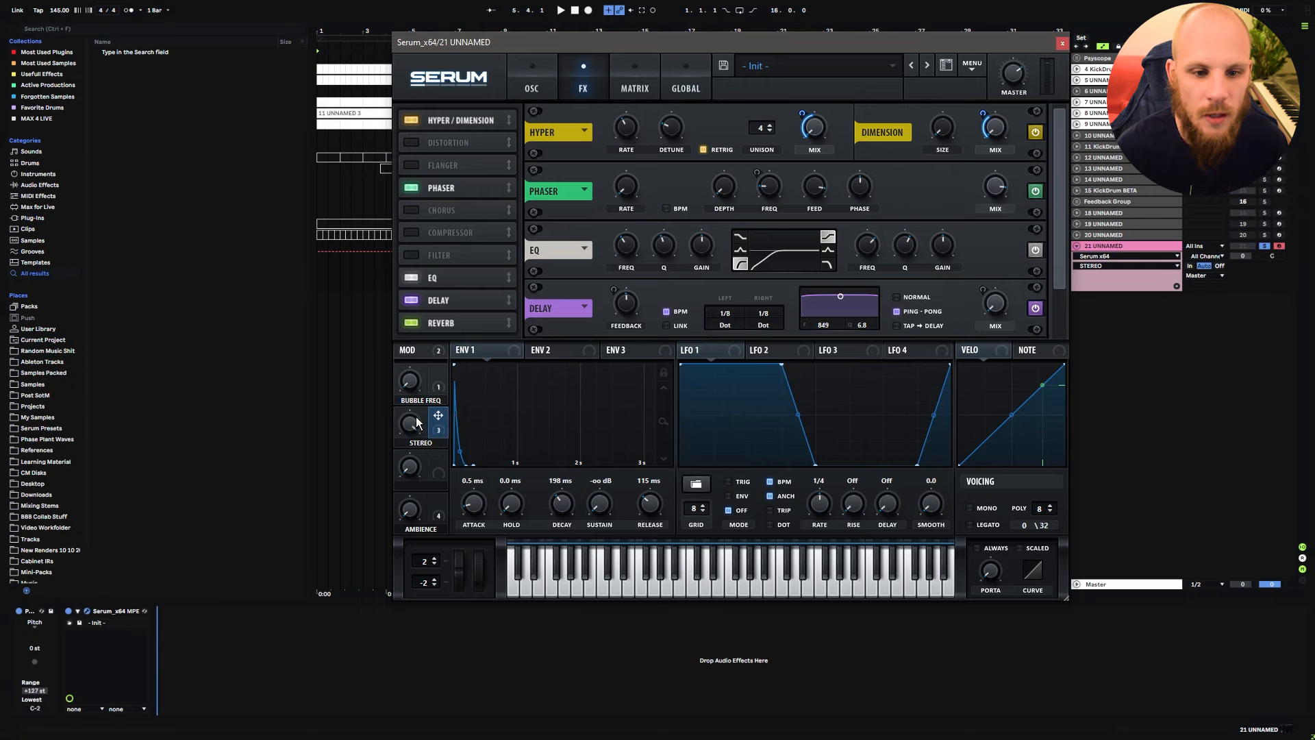
Step: Bypass and re-enable the Hyper/Dimension effect while playing to compare the sound with and without it
left_click(1036, 134)
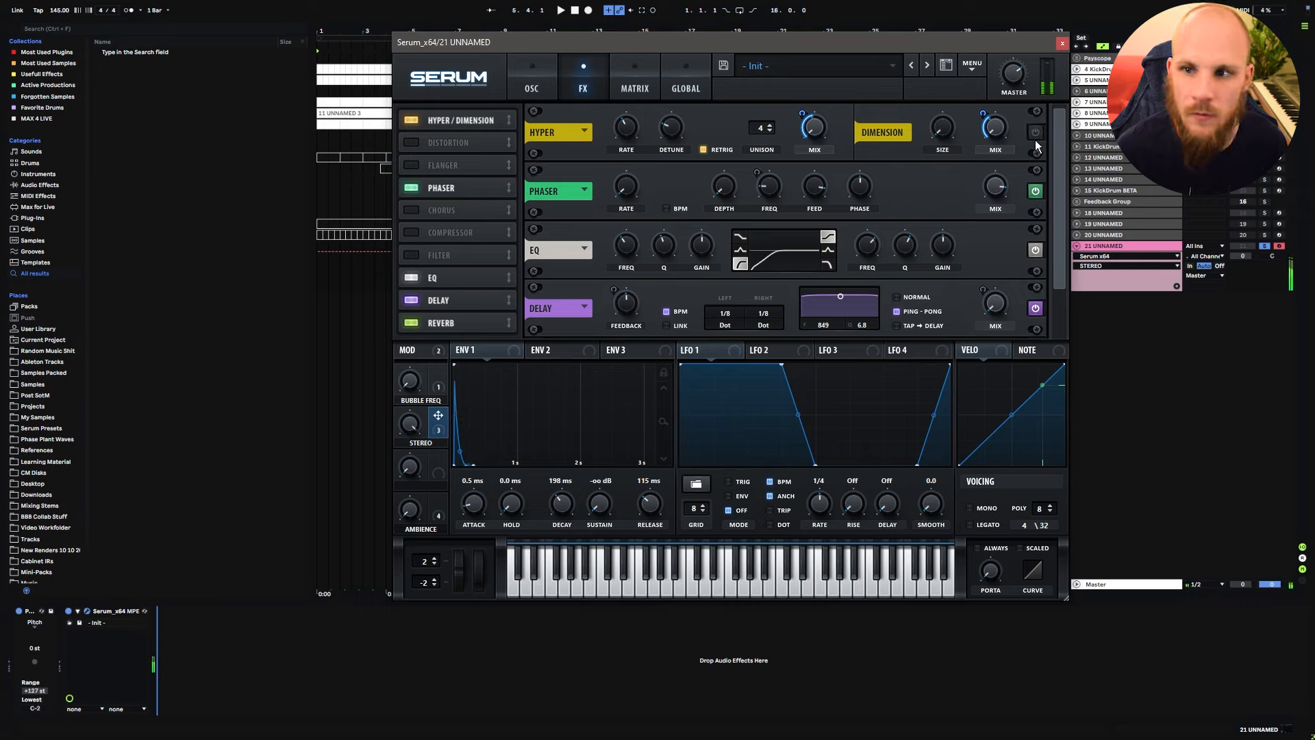
left_click(1036, 134)
left_click(1036, 135)
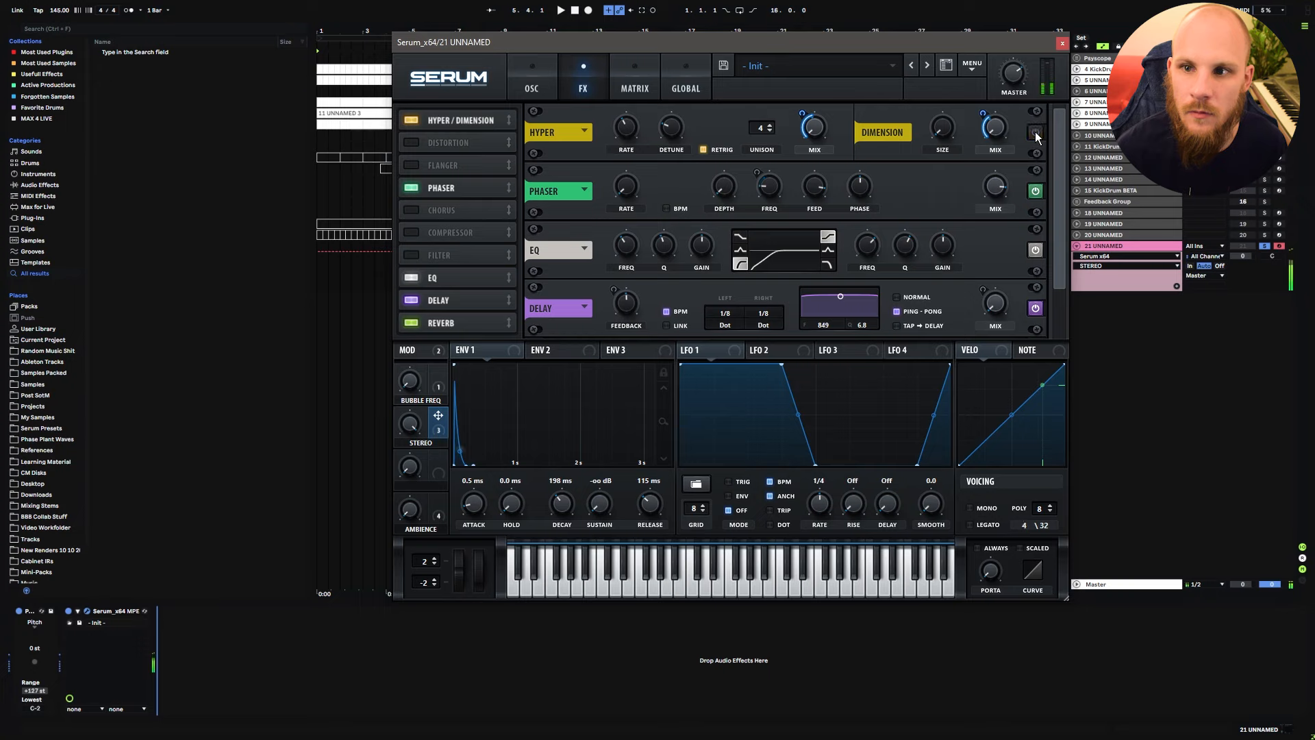
left_click(1036, 135)
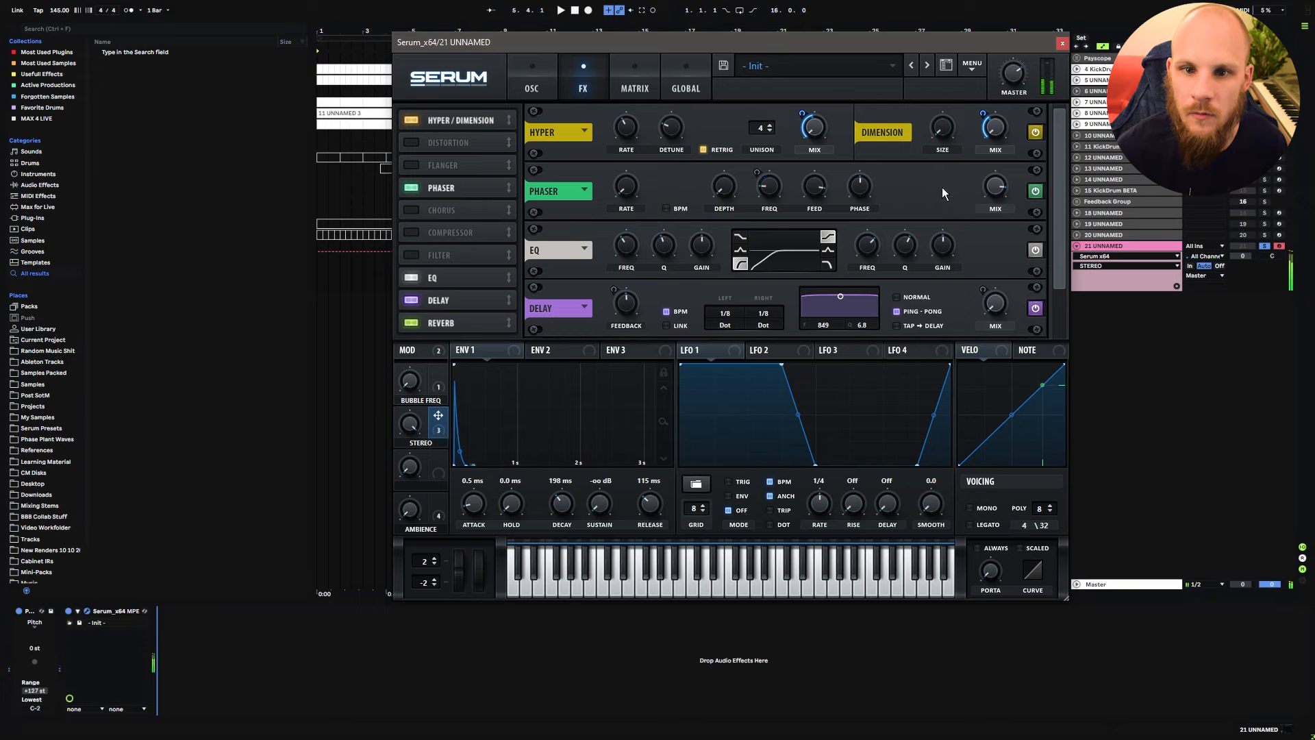
Step: Assign the STEREO macro to the Dimension level with an amount of about -15, audition it and turn the macro fully down
left_click(997, 152)
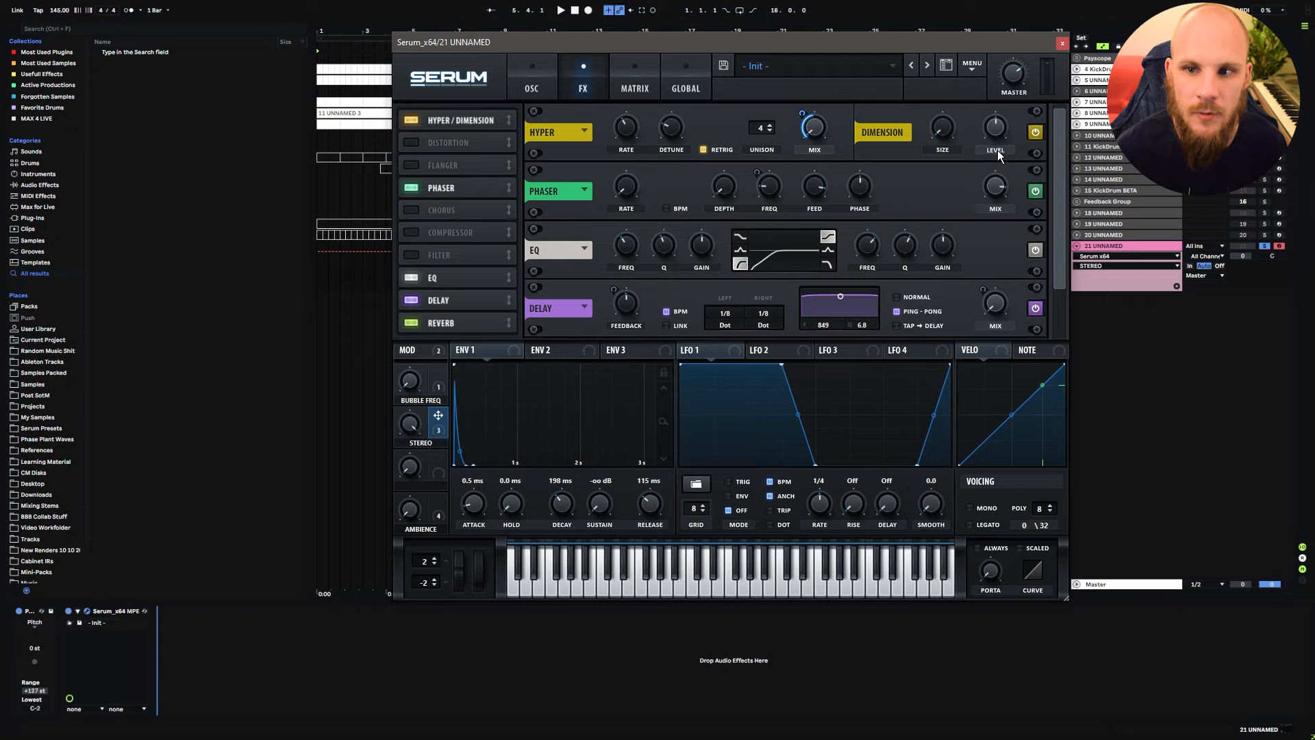
left_click_drag(438, 415, 981, 141)
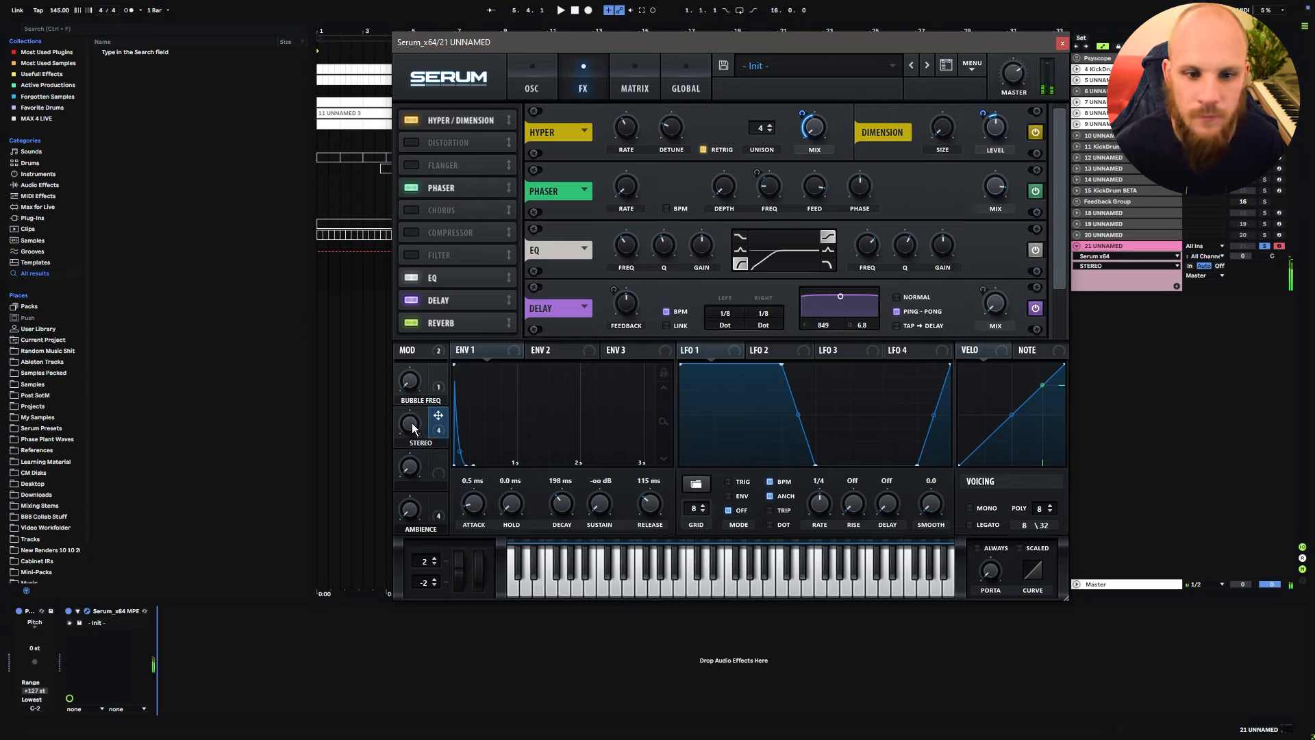
left_click_drag(980, 113, 981, 118)
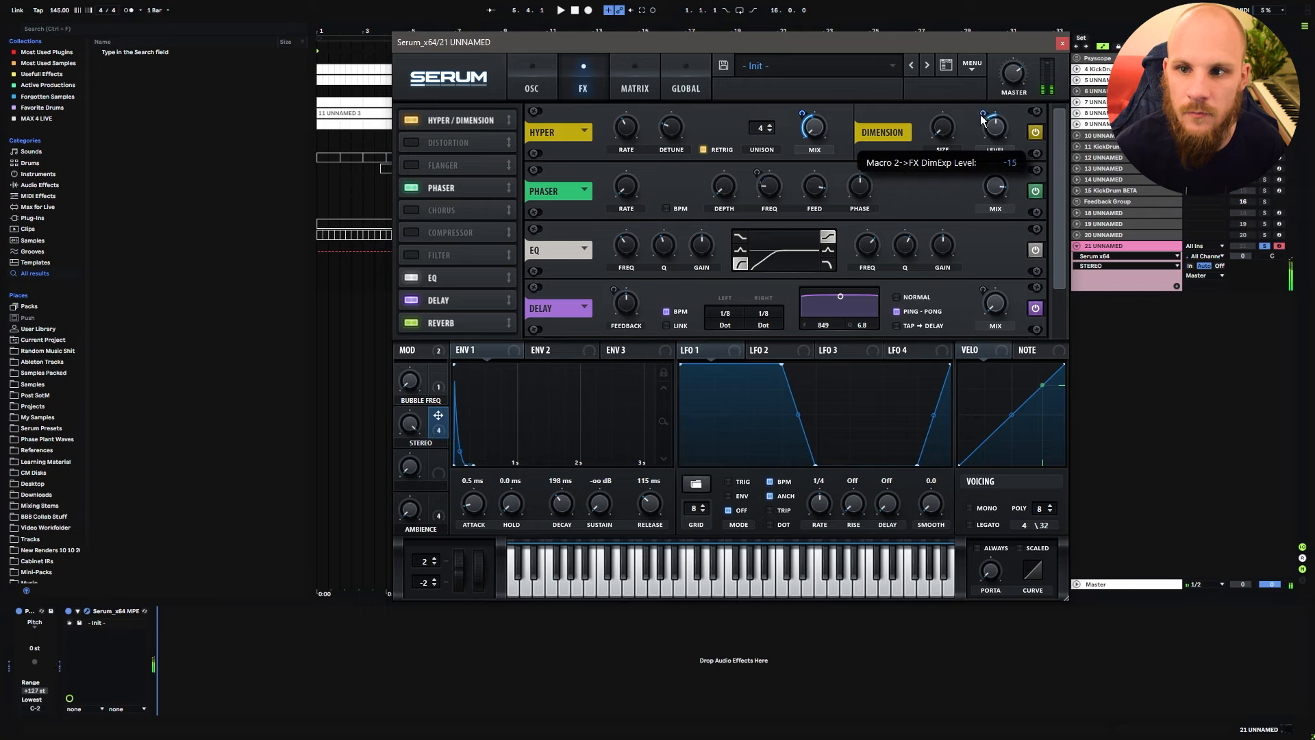
mouse_move(409, 428)
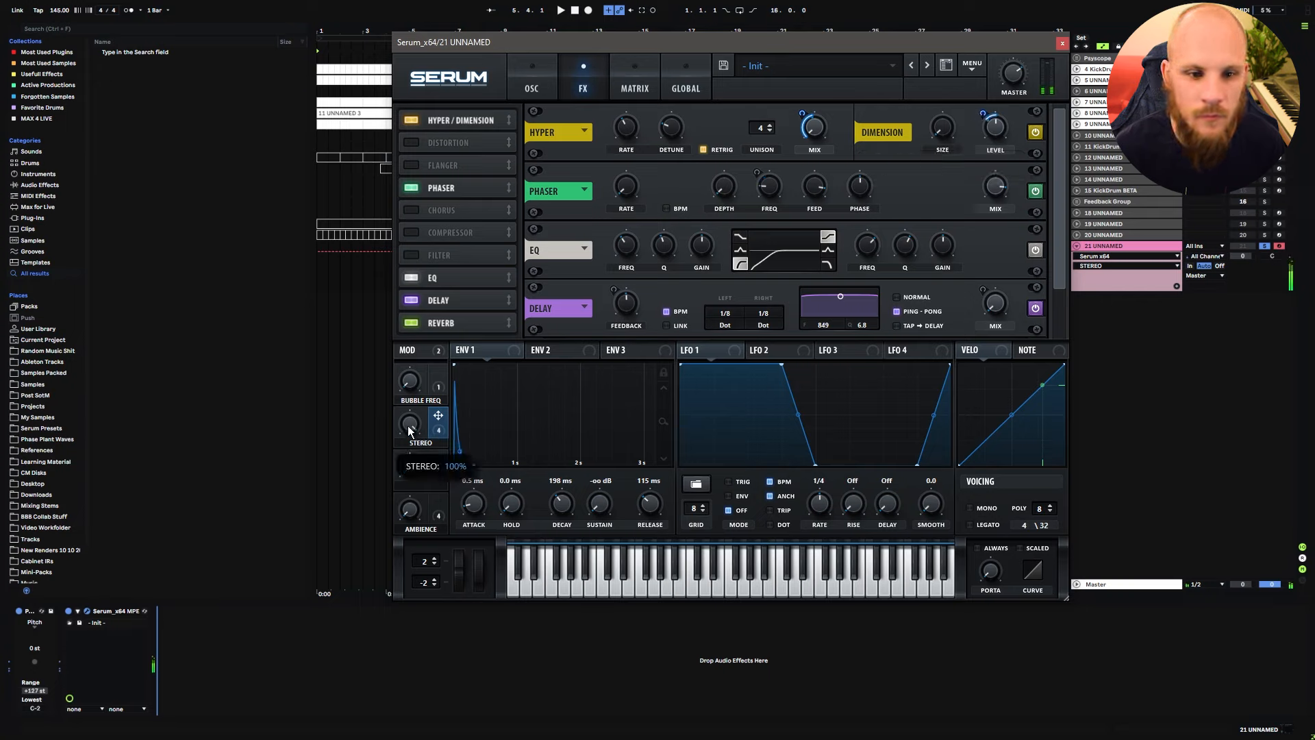
left_click_drag(408, 430, 367, 593)
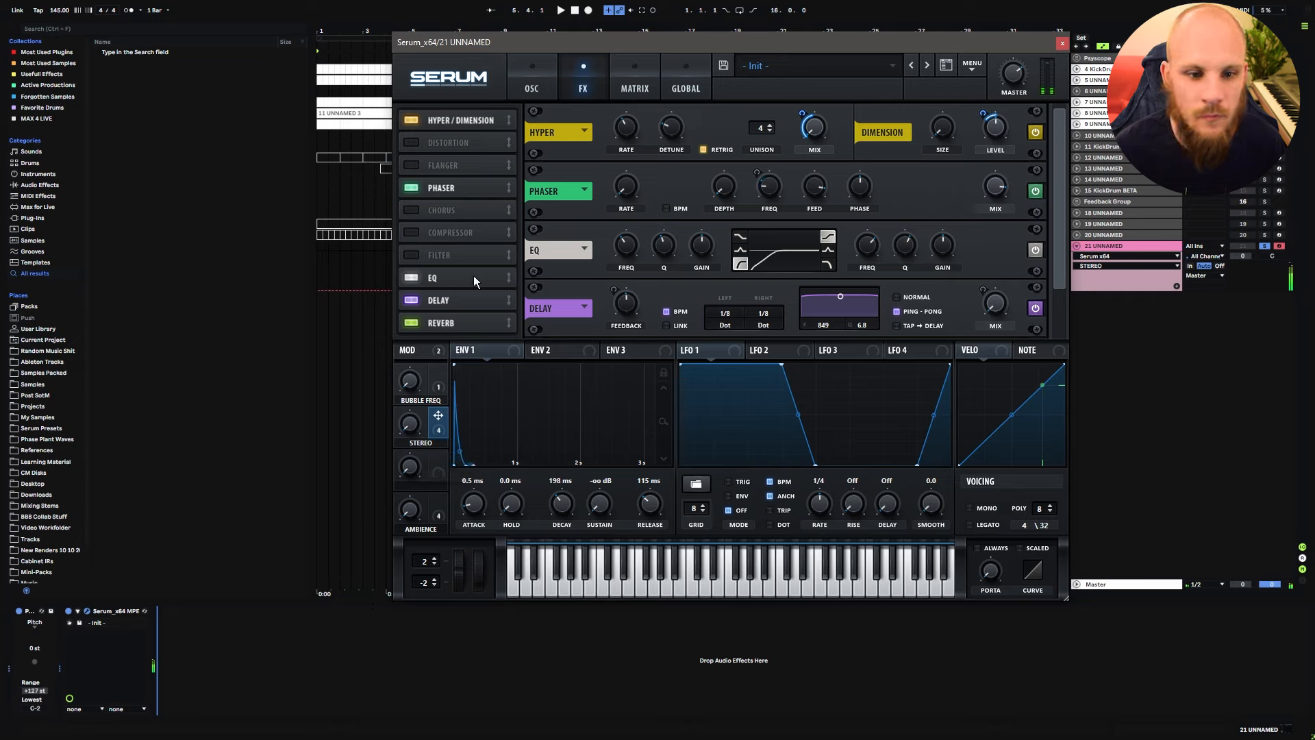
Step: Enable the Distortion effect and set its type to Downsample
left_click(411, 143)
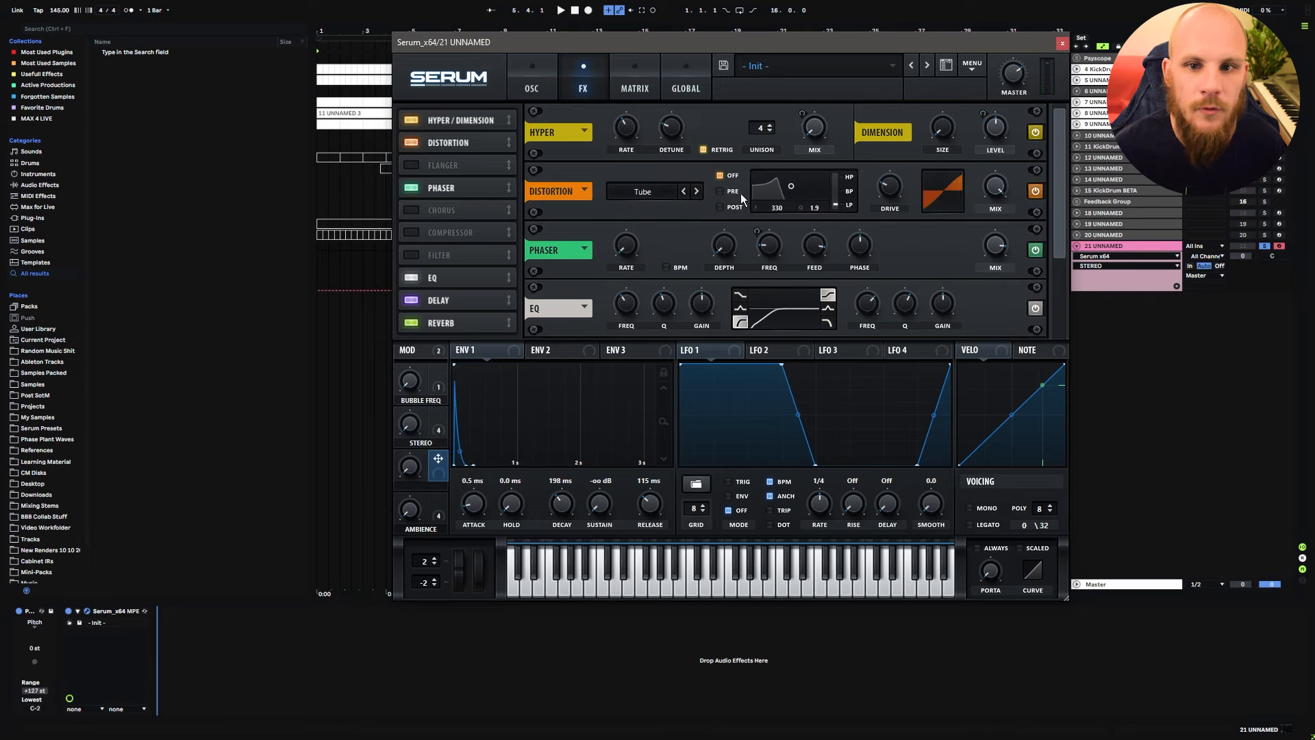
left_click(636, 191)
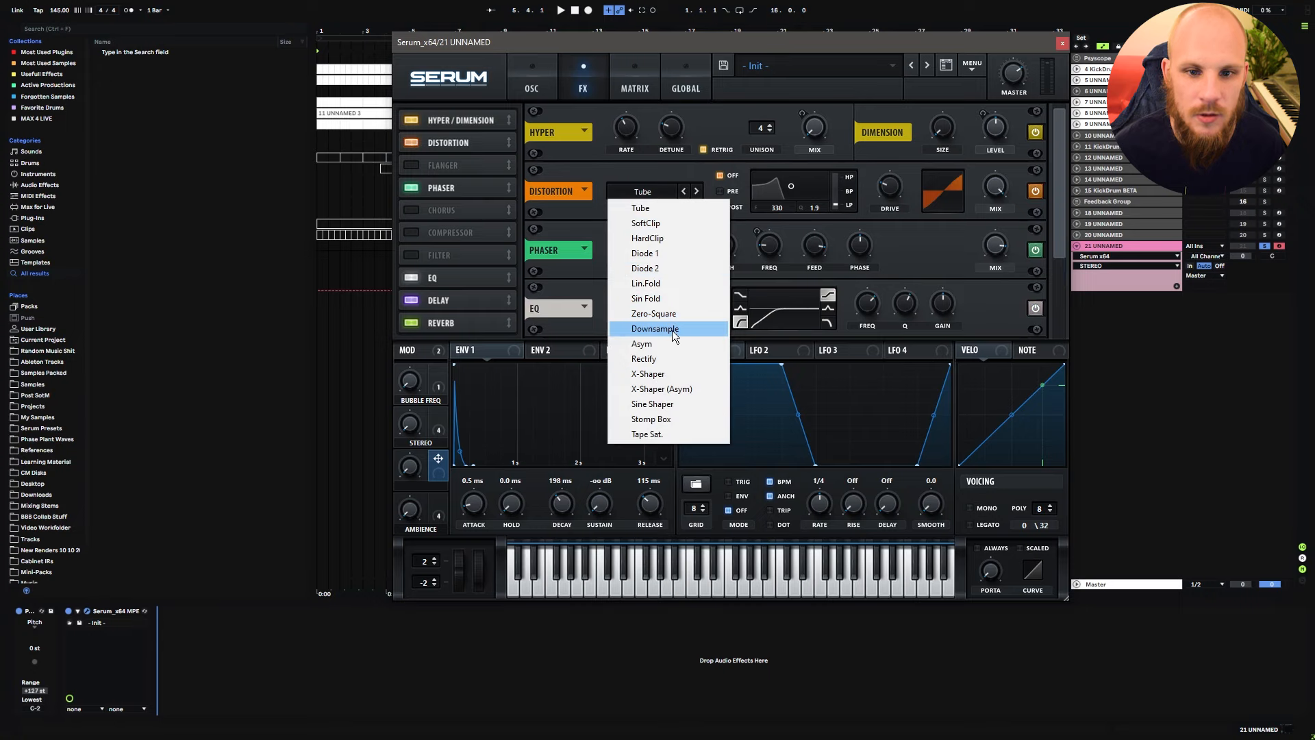
left_click(672, 330)
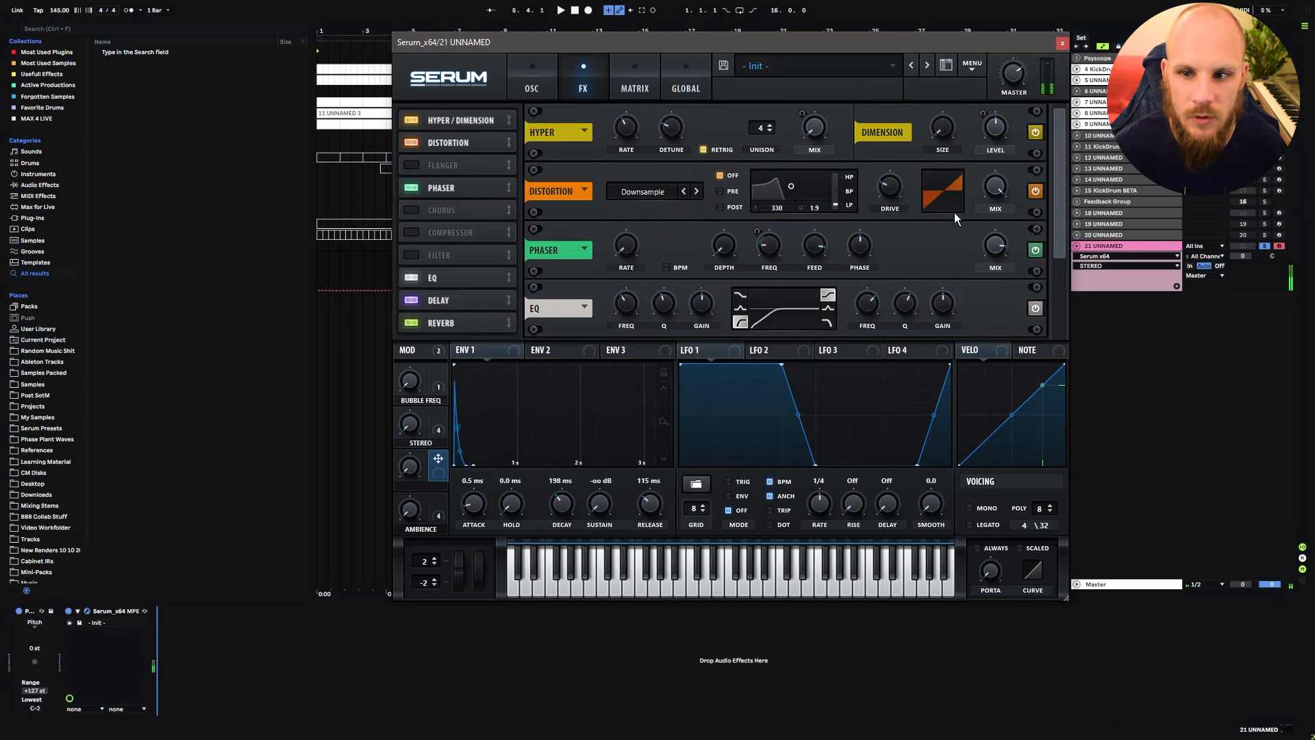
Step: Add NoteOn Rand1 as a modulation source for the distortion drive and reduce its amount in the modulation matrix
right_click(889, 197)
mouse_move(969, 257)
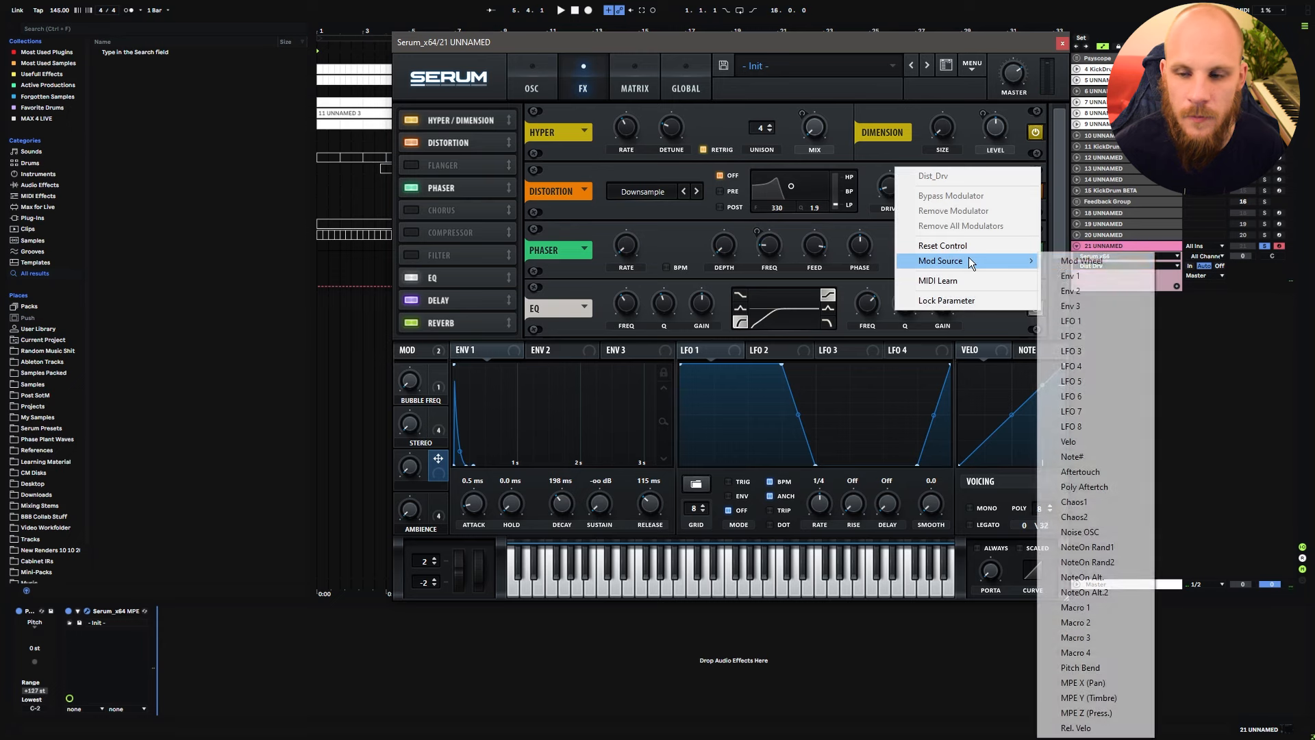
left_click(1094, 546)
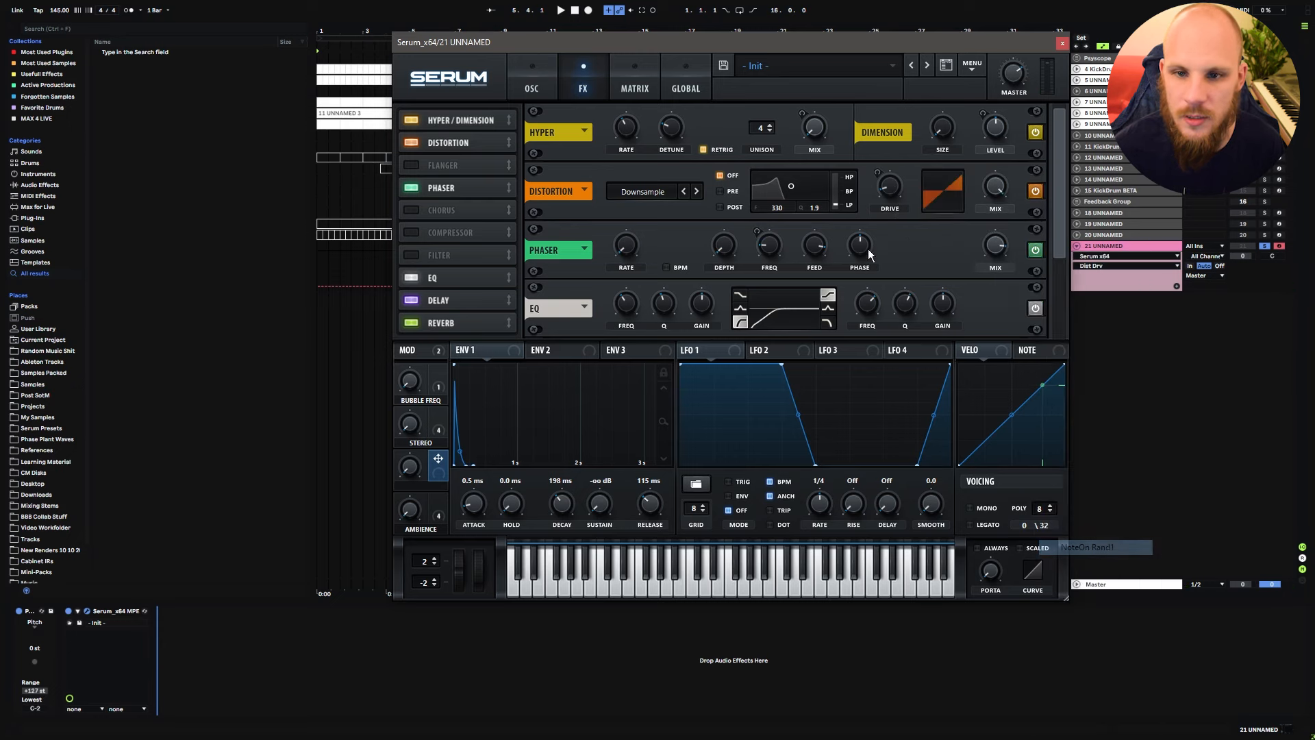
left_click(650, 78)
scroll(960, 252, "down", 10)
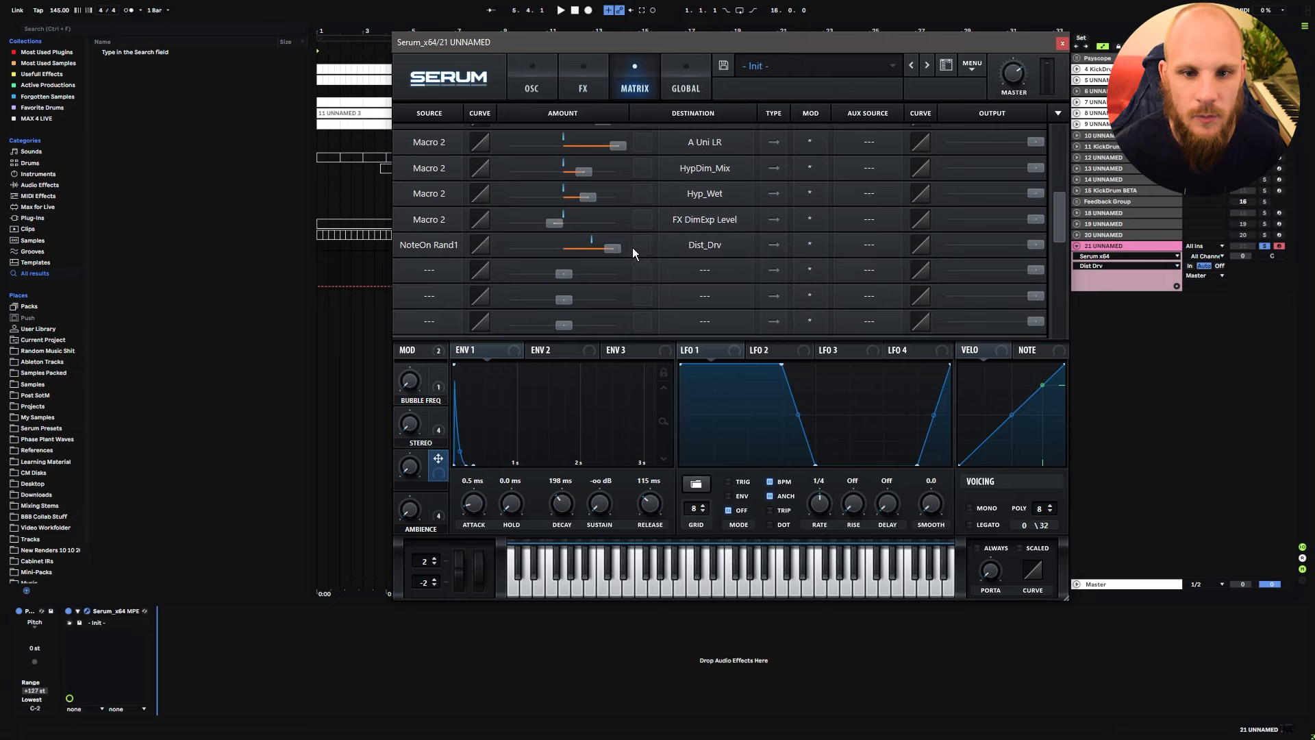
left_click_drag(613, 249, 582, 250)
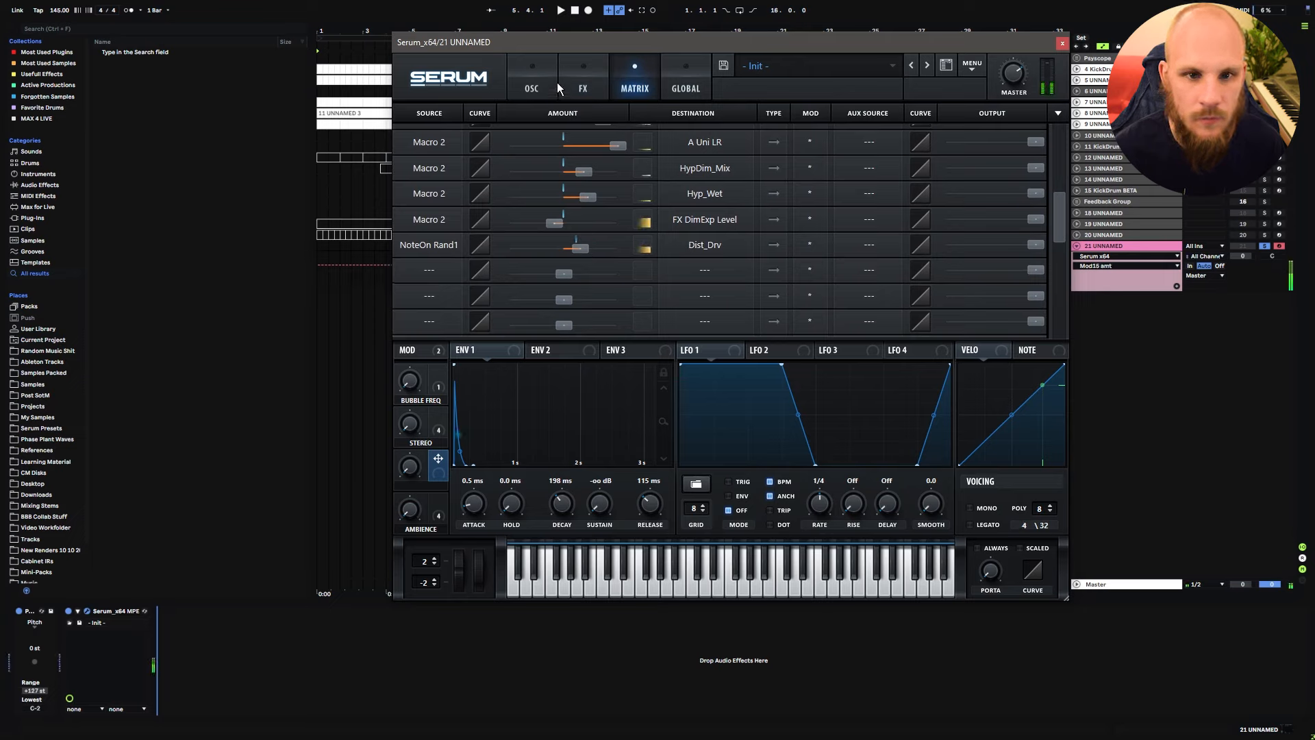
Step: Move Distortion ahead of Hyper/Dimension in the effects chain, audition STEREO, and assign Macro 3, named CRUSH, to the distortion mix
left_click(539, 77)
left_click(583, 82)
left_click_drag(465, 144, 455, 120)
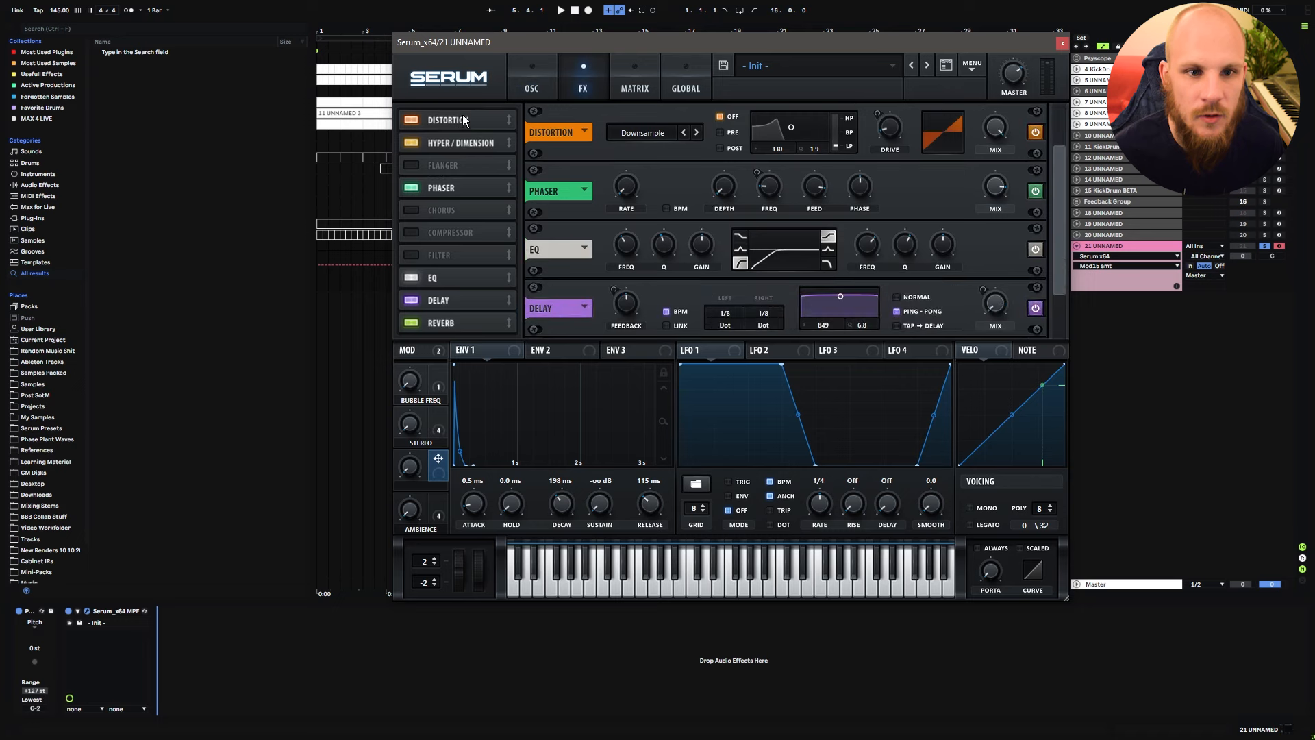
left_click(404, 427)
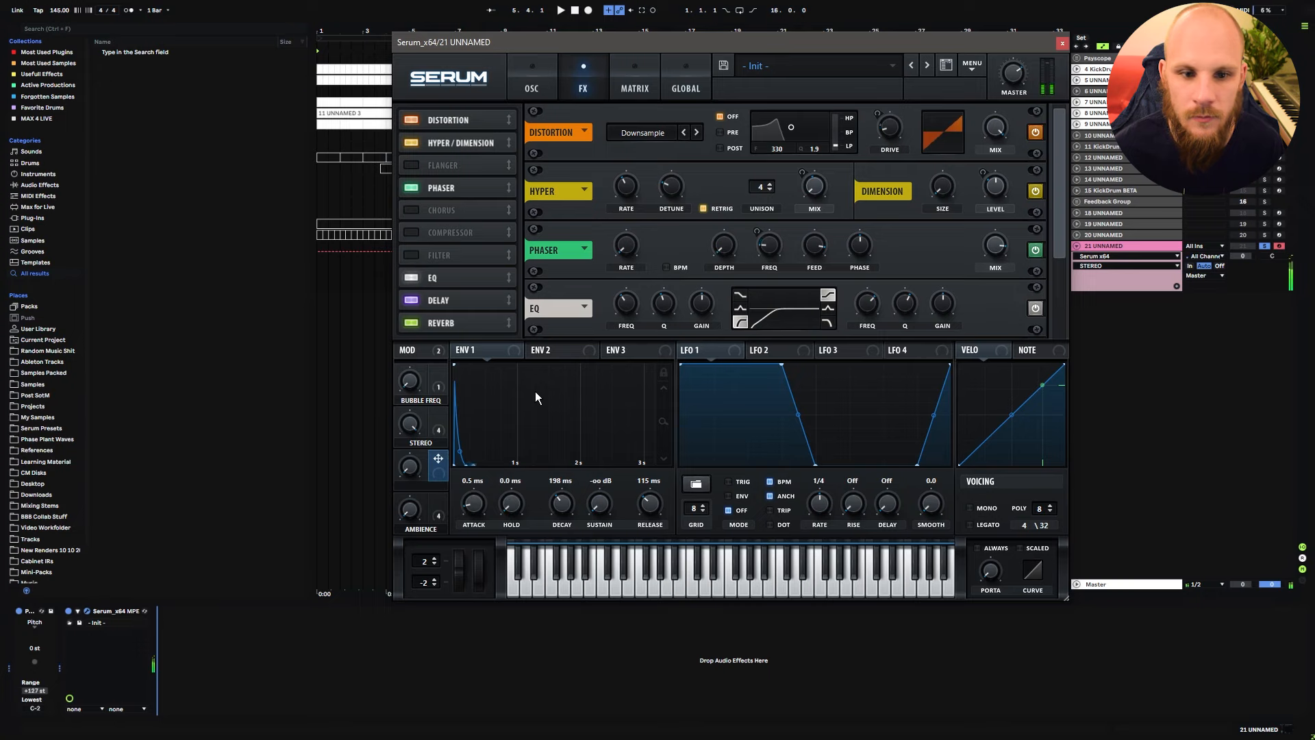
left_click_drag(1020, 155, 995, 128)
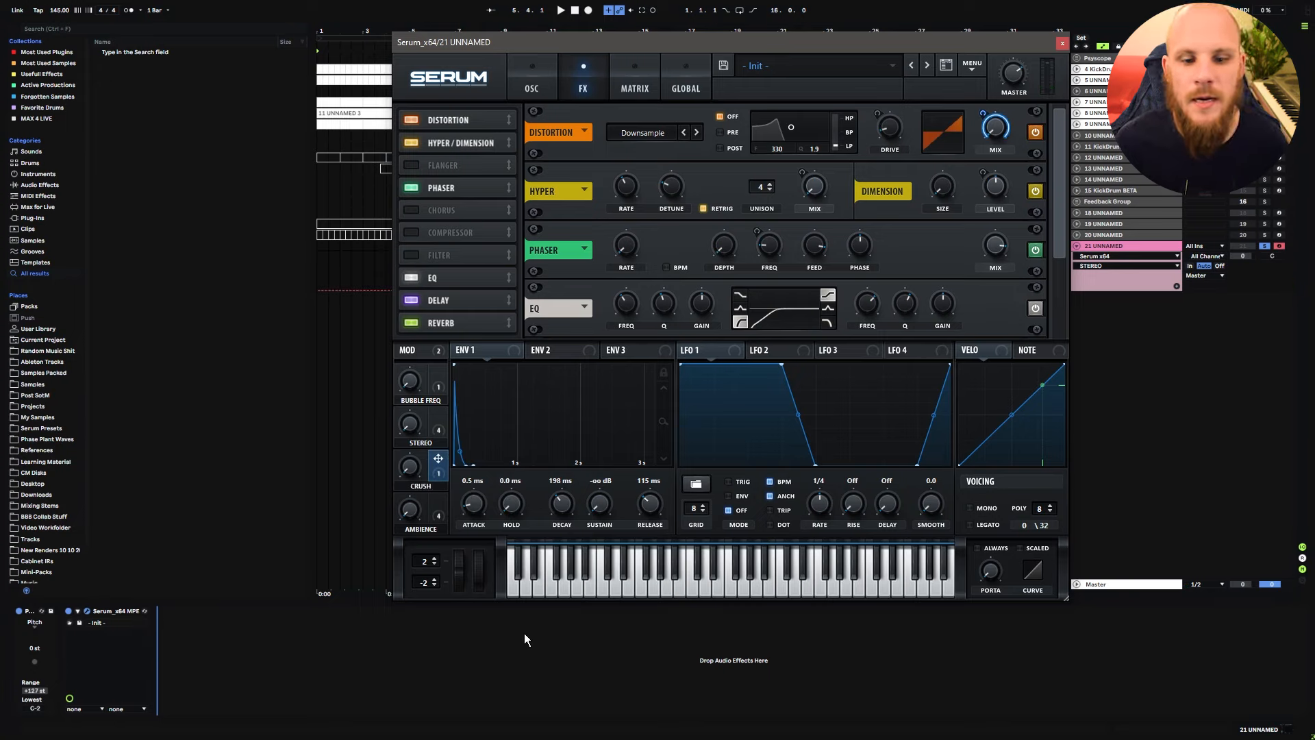
Step: Close the Serum window and create a one-beat MIDI clip from 1.1.1 to 1.2.1 on track 21
left_click(1063, 44)
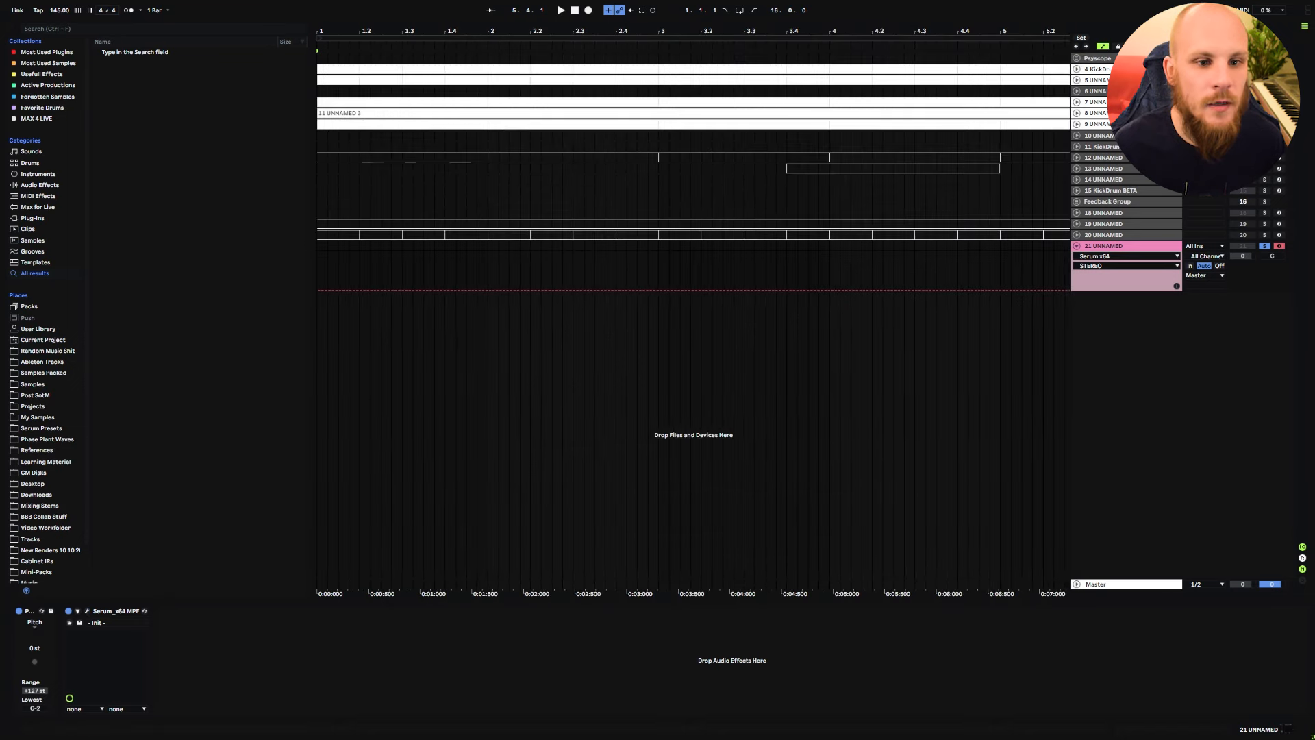
left_click_drag(319, 245, 354, 246)
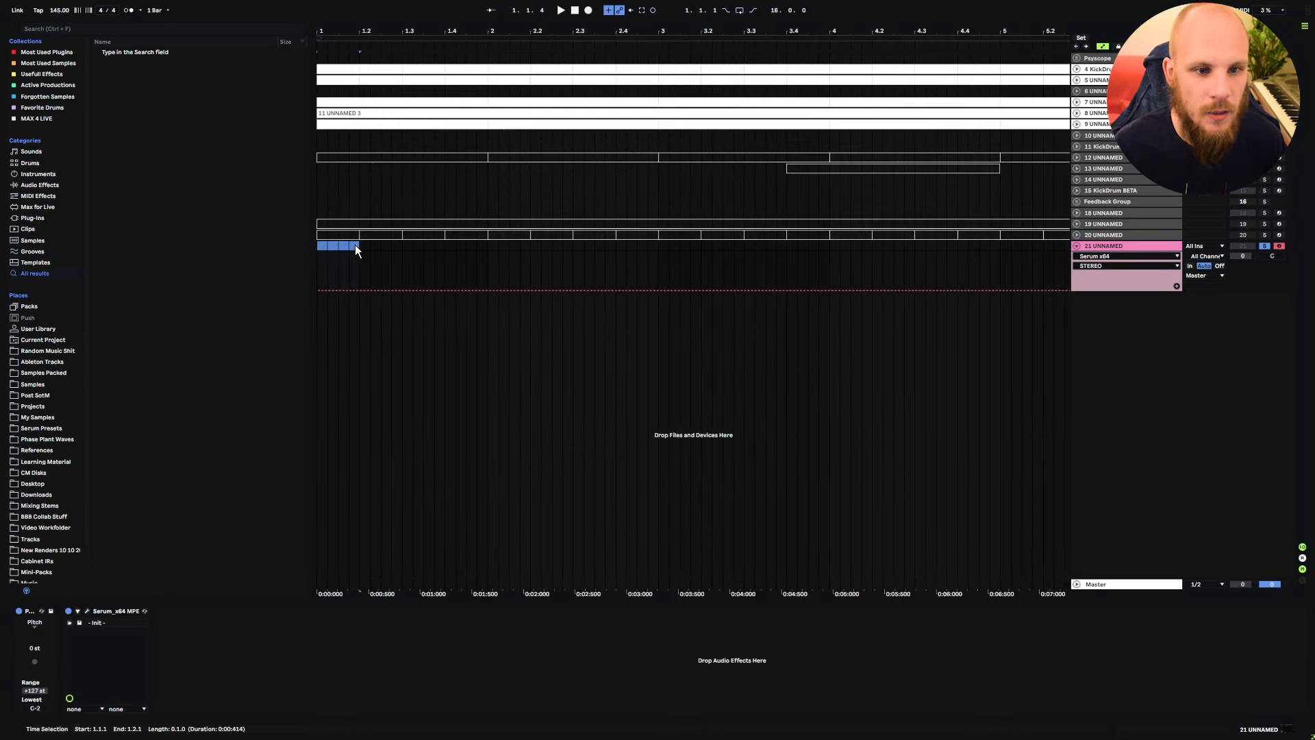
key("ctrl+shift+m")
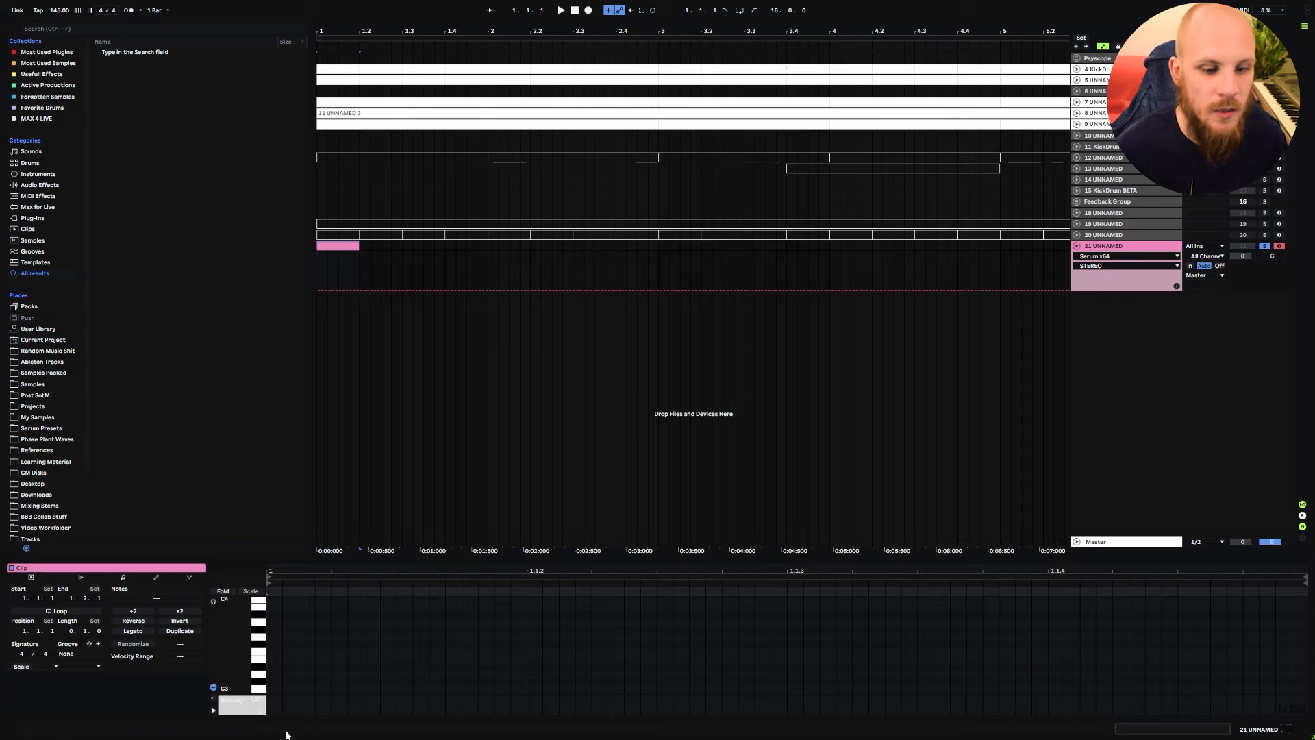
Step: Draw a note spanning the whole clip, transpose it down to G#0 and play the arrangement
left_click_drag(272, 629, 1306, 630)
key("shift+Down")
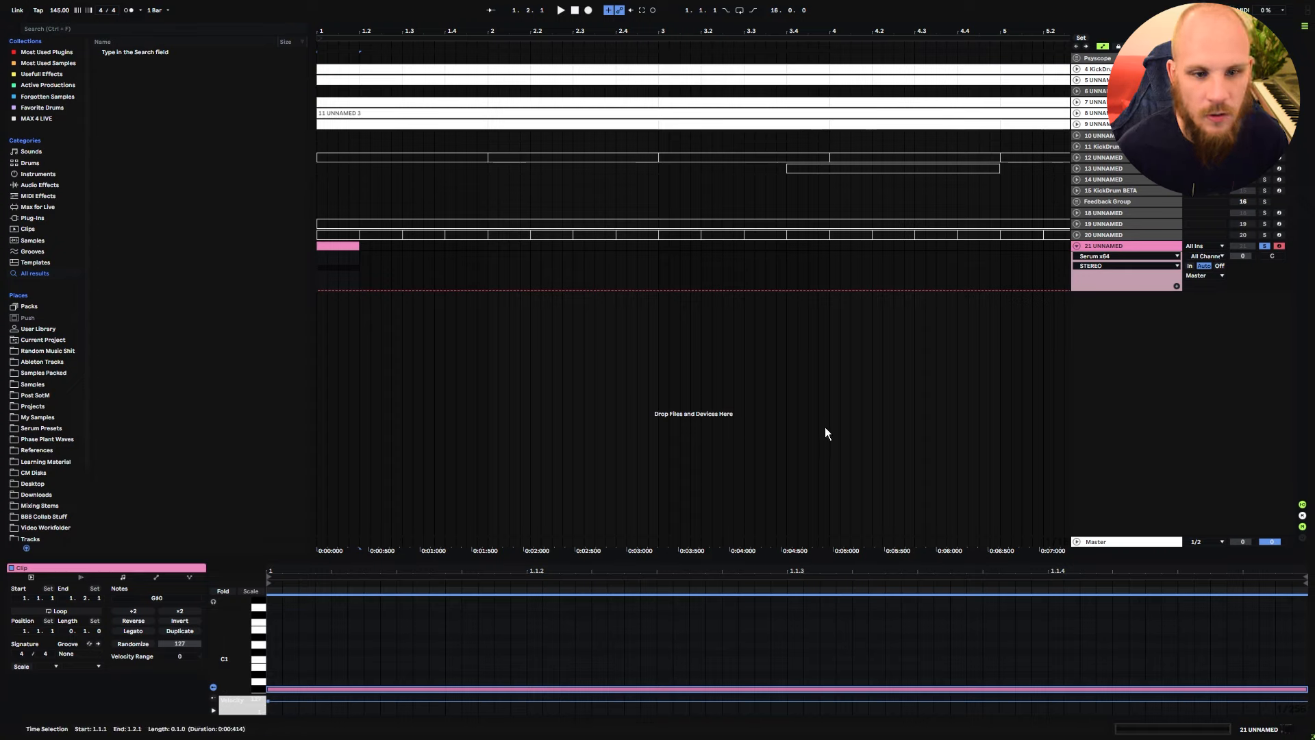
key("space")
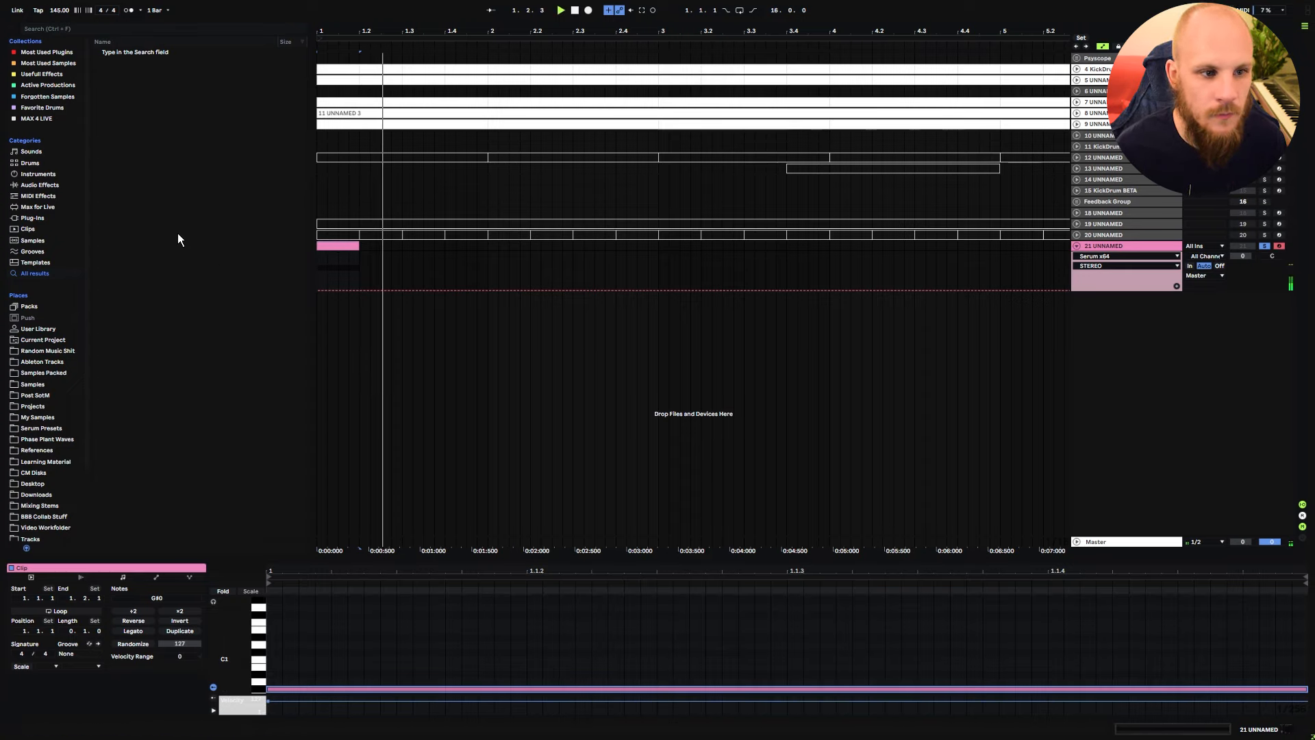
Step: Add an Arpeggiator before Serum on track 21 and set its gate to 78 %
left_click(38, 196)
left_click(132, 54)
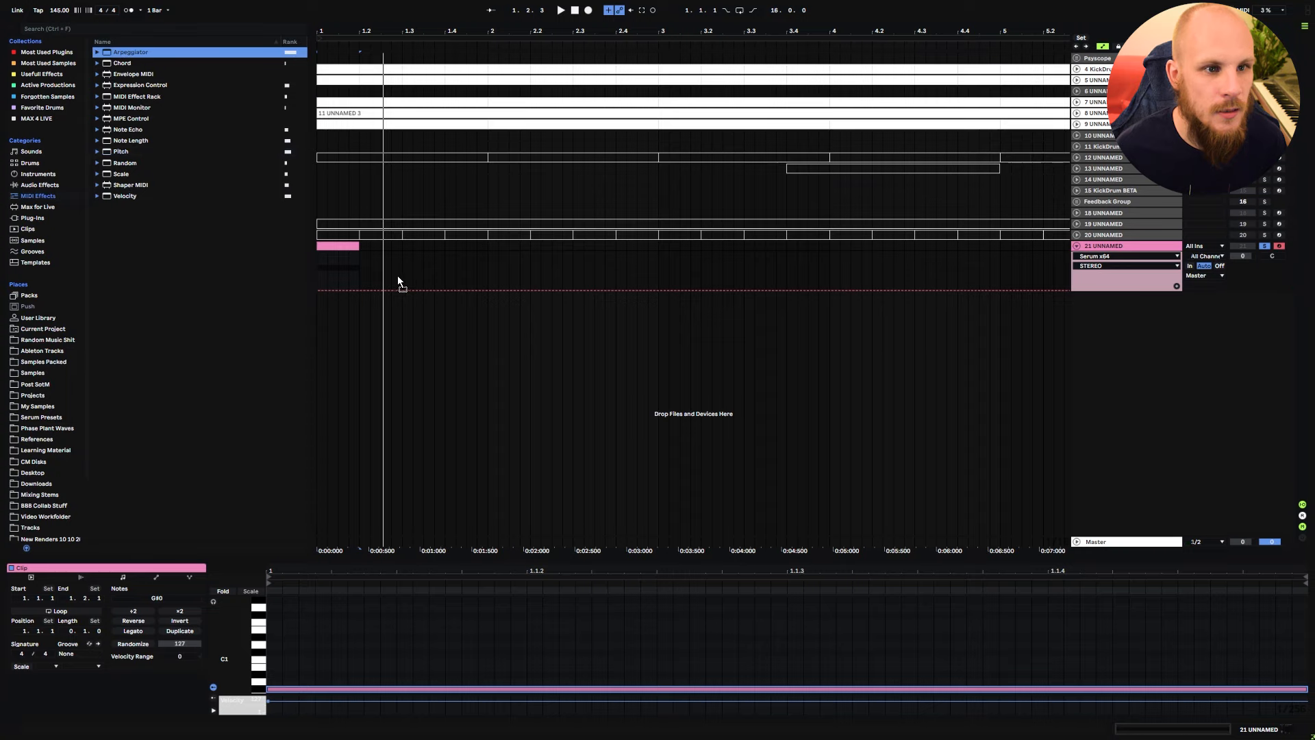
left_click_drag(402, 266, 122, 660)
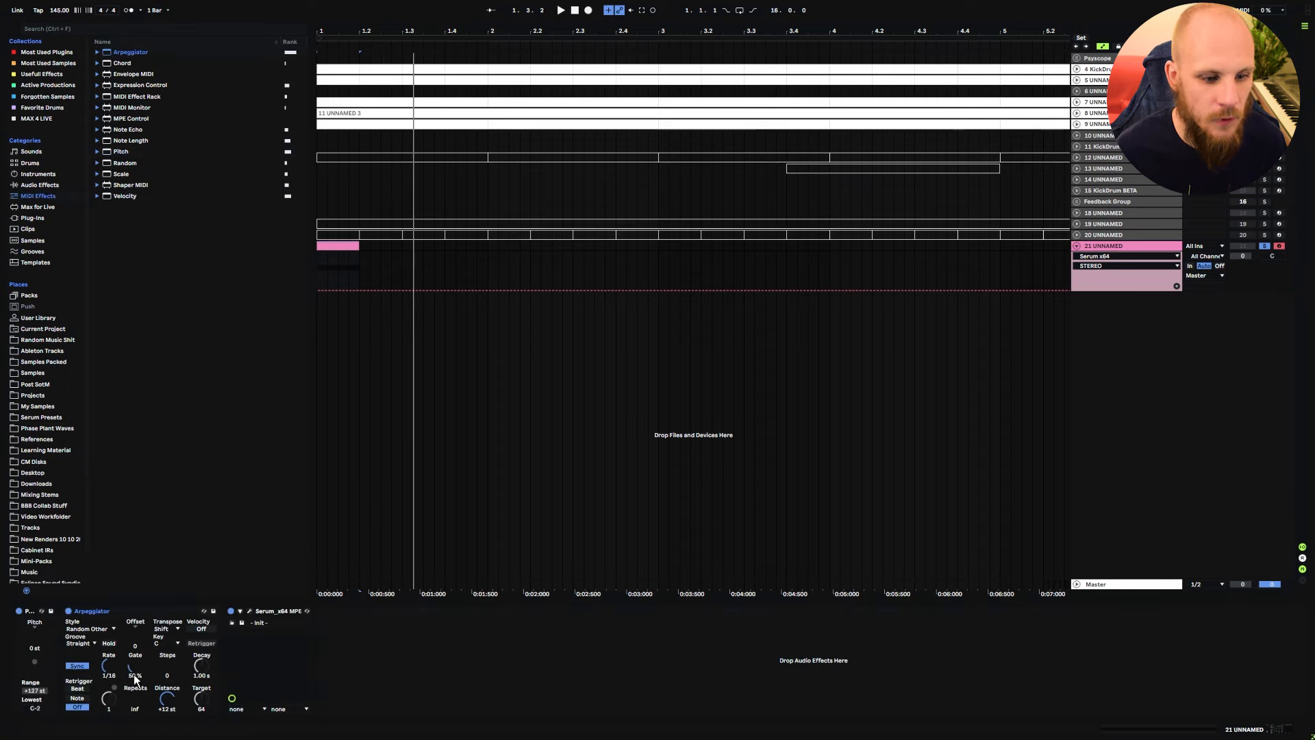
left_click_drag(134, 666, 134, 647)
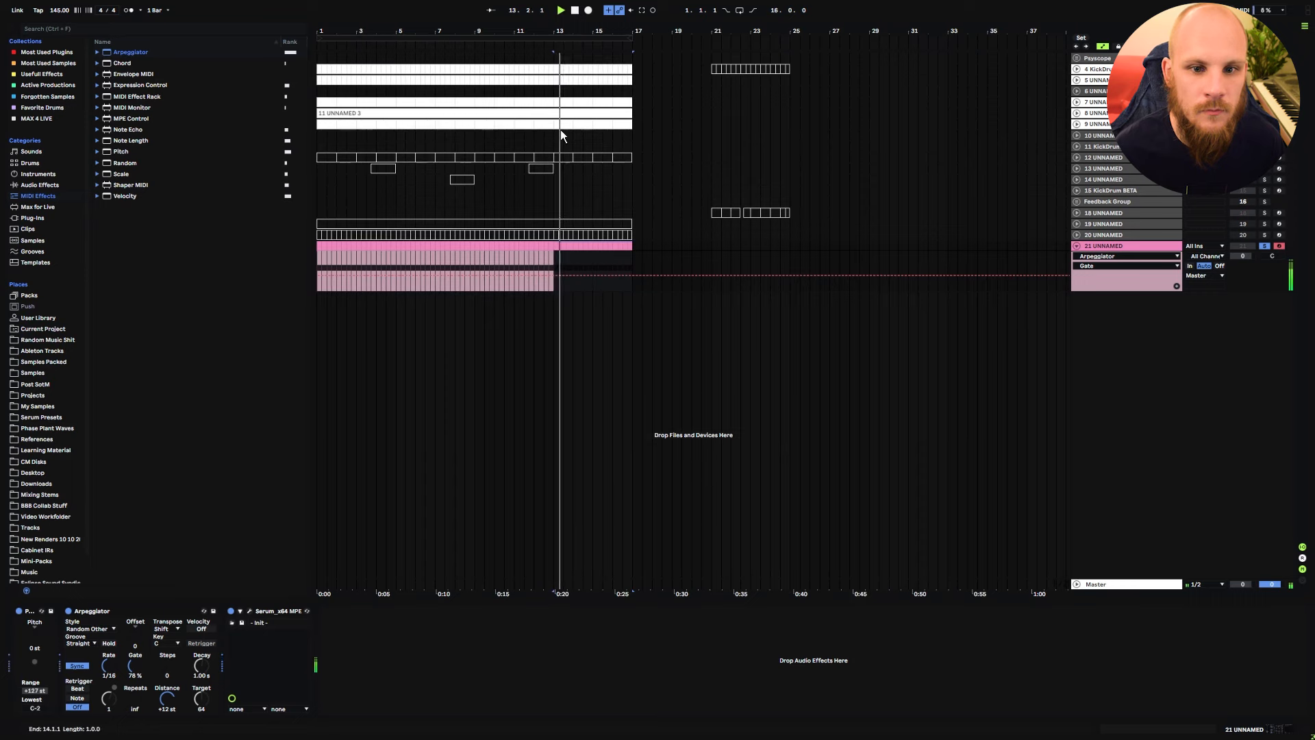
Step: Insert an EQ Eight after Serum on track 21 and play the last part of the extended clip
right_click(495, 667)
left_click(550, 582)
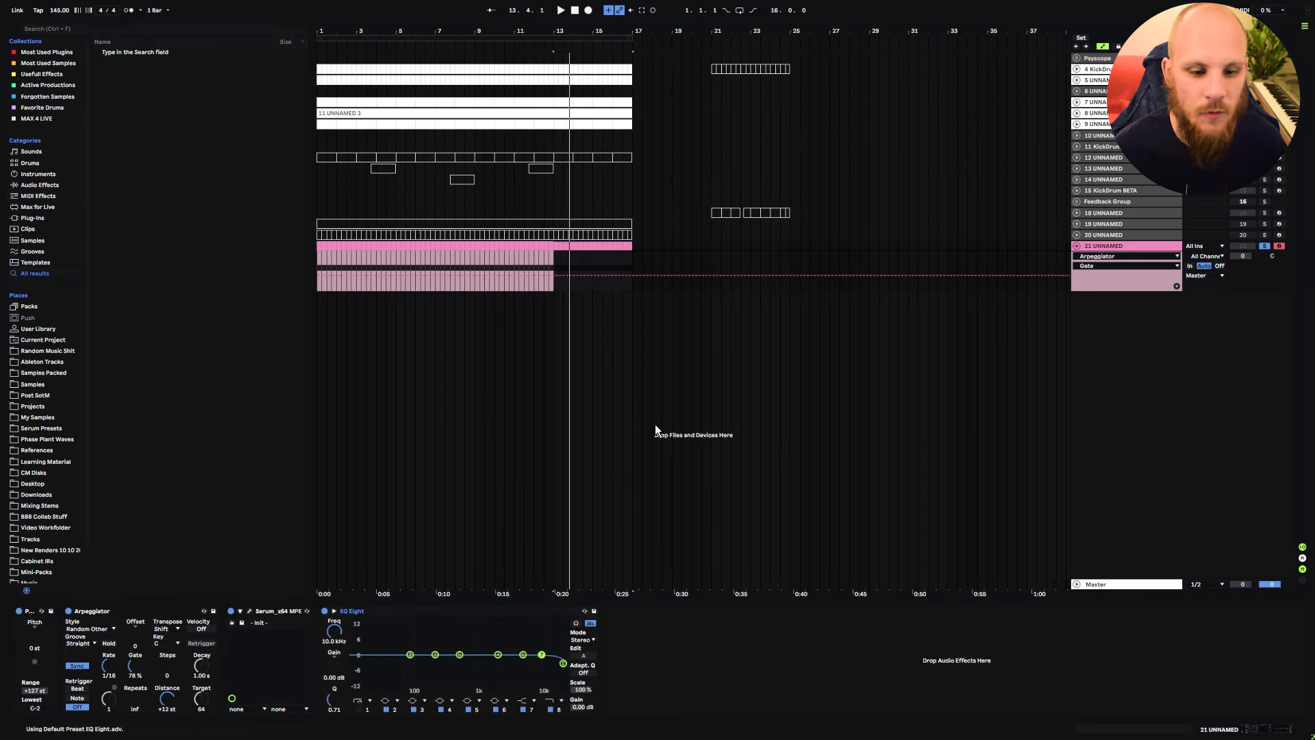
key("space")
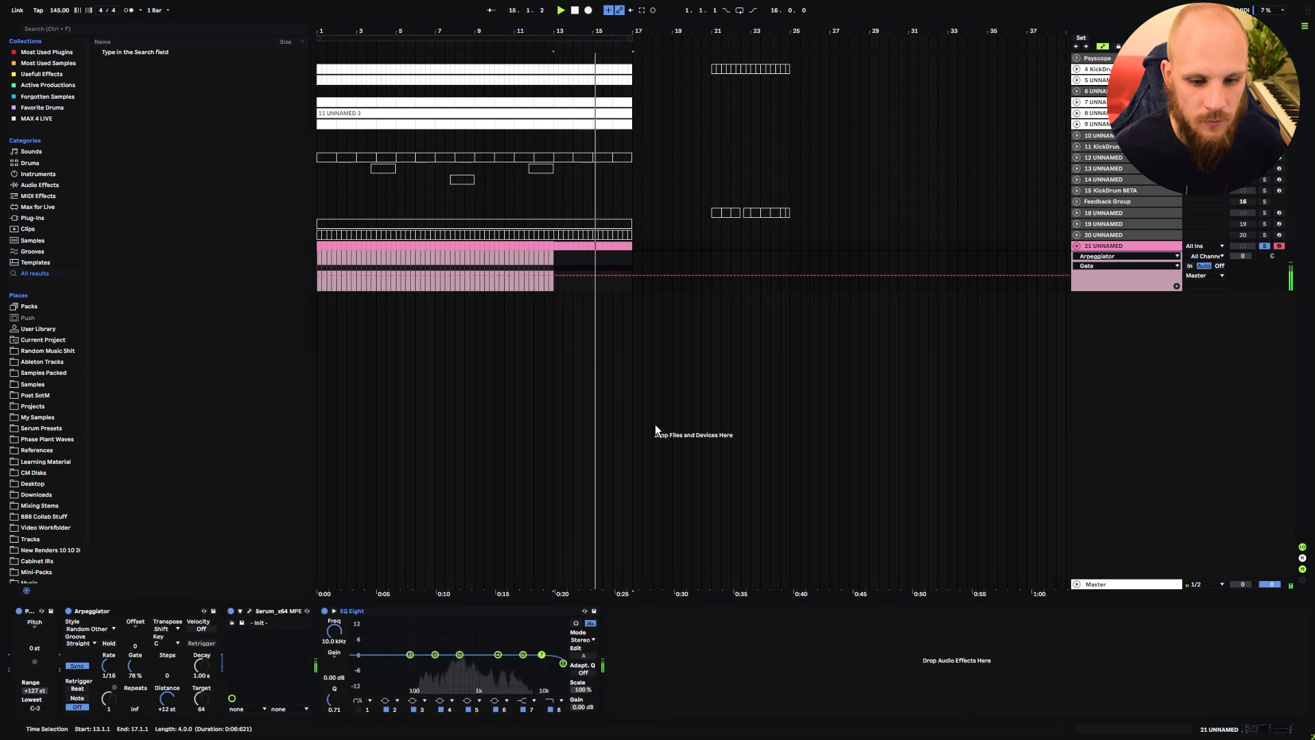
key("space")
Step: Open Serum's effects page, set the AMBIENCE macro to 100% and raise the STEREO macro
left_click(250, 611)
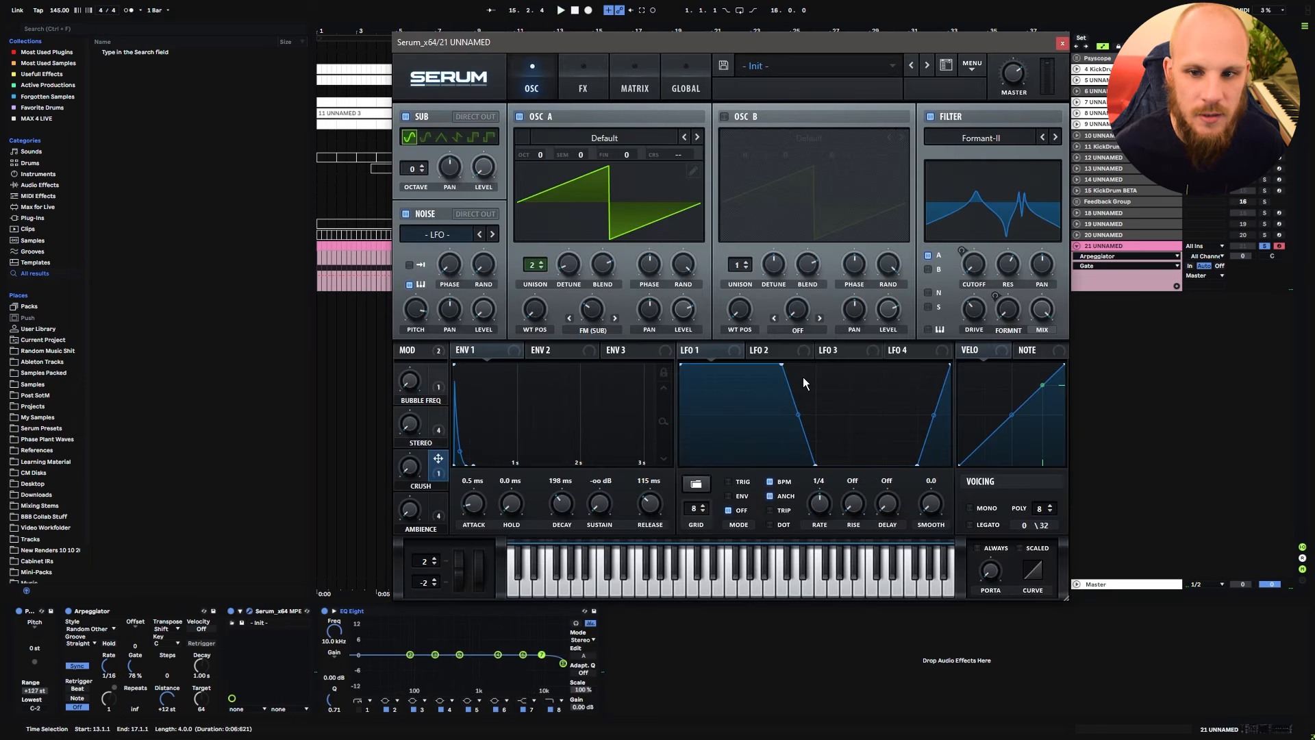
left_click(590, 87)
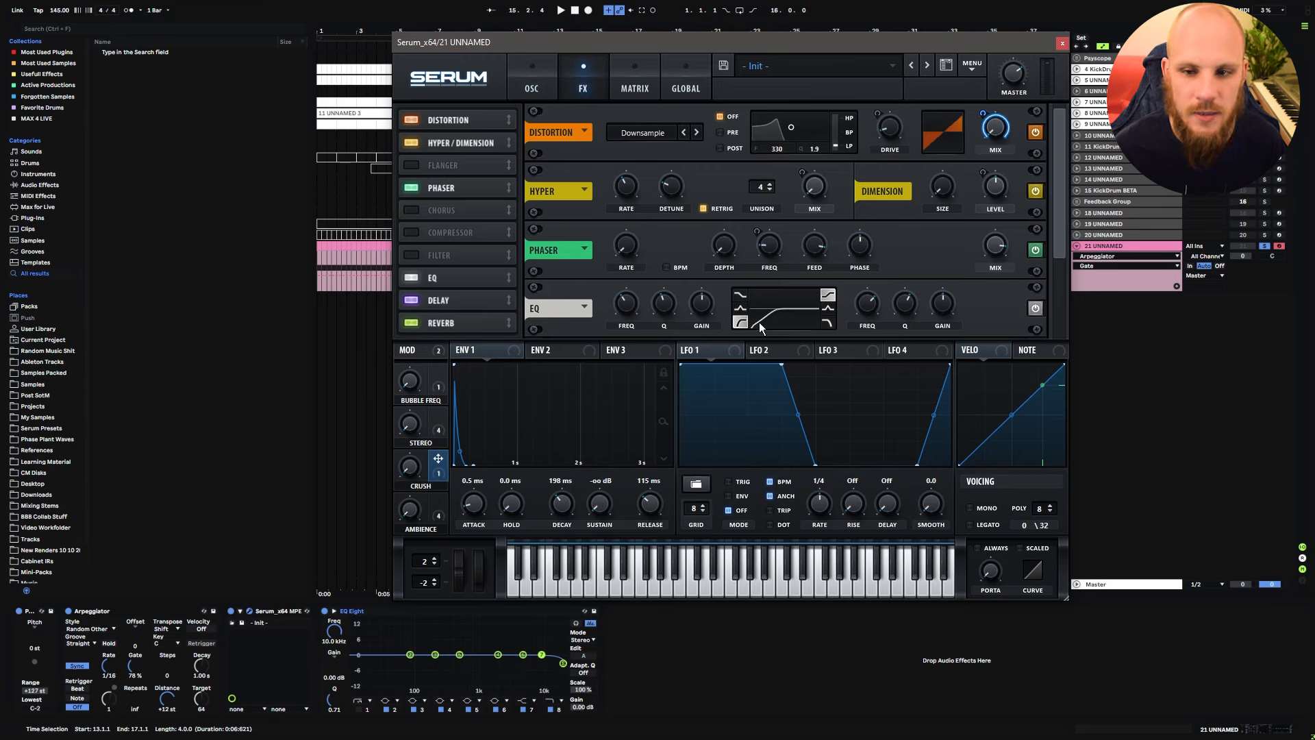
left_click_drag(411, 513, 471, 216)
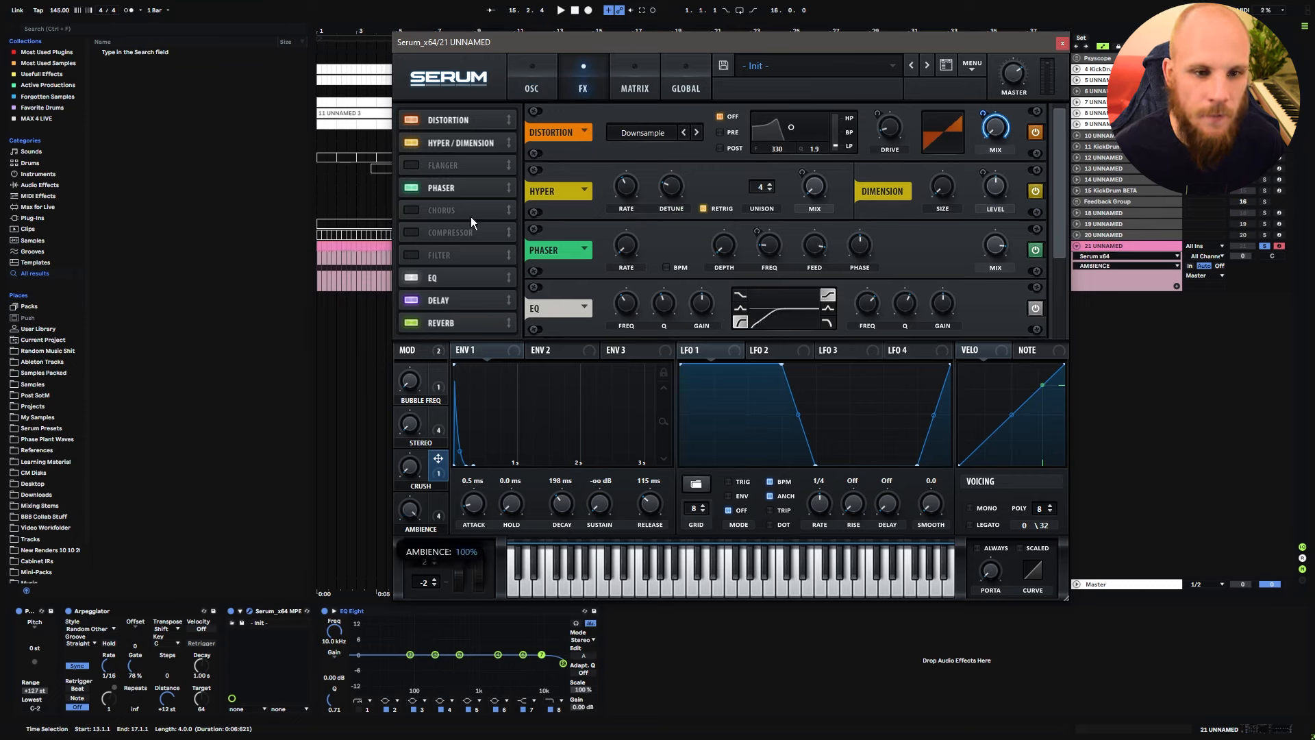
left_click_drag(412, 420, 466, 256)
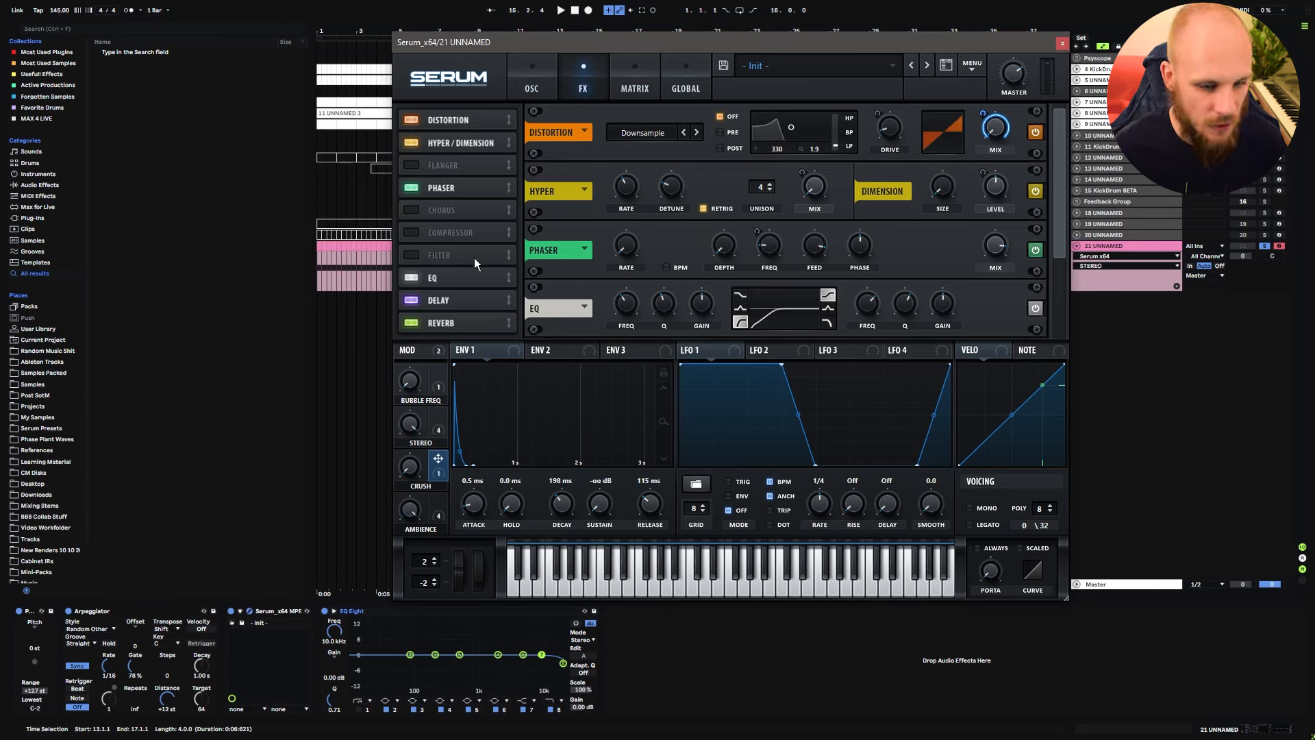
Step: Play the arrangement, take track 21 out of solo and lower its volume to -3.6 dB
key("space")
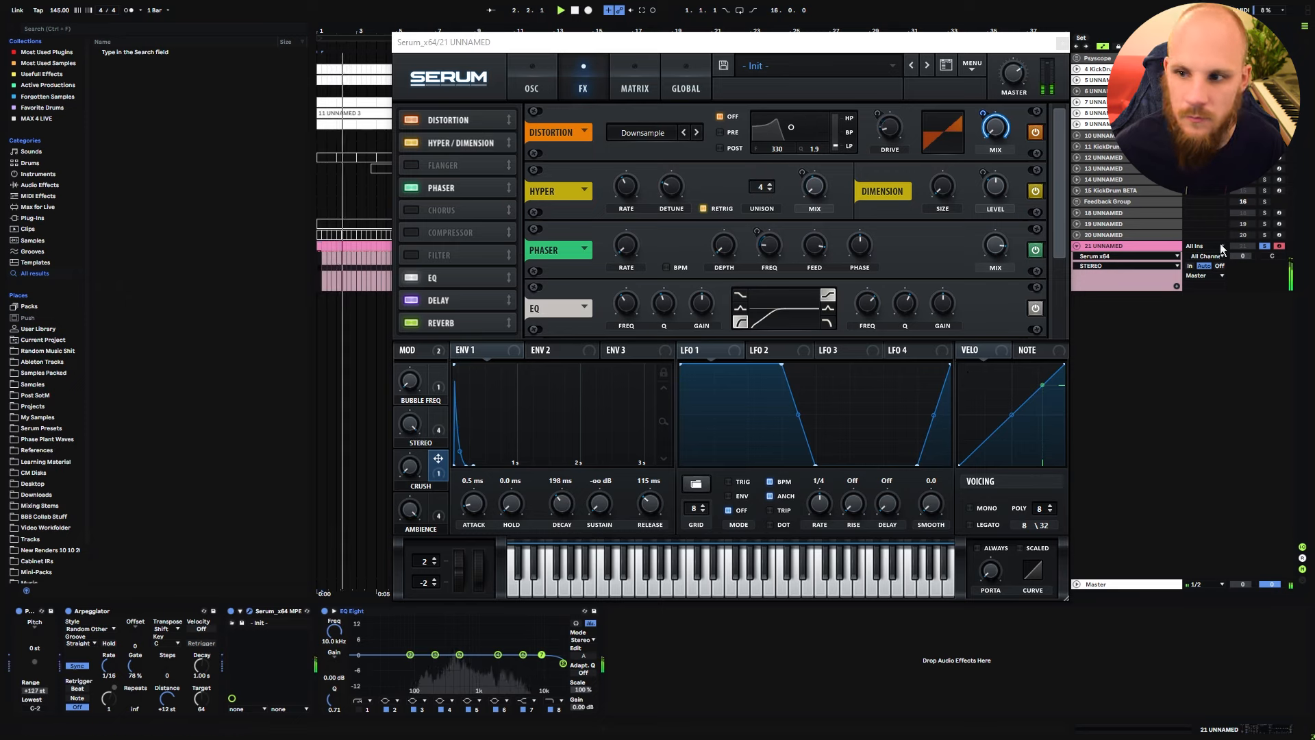
left_click(1265, 246)
left_click_drag(1243, 256, 1243, 270)
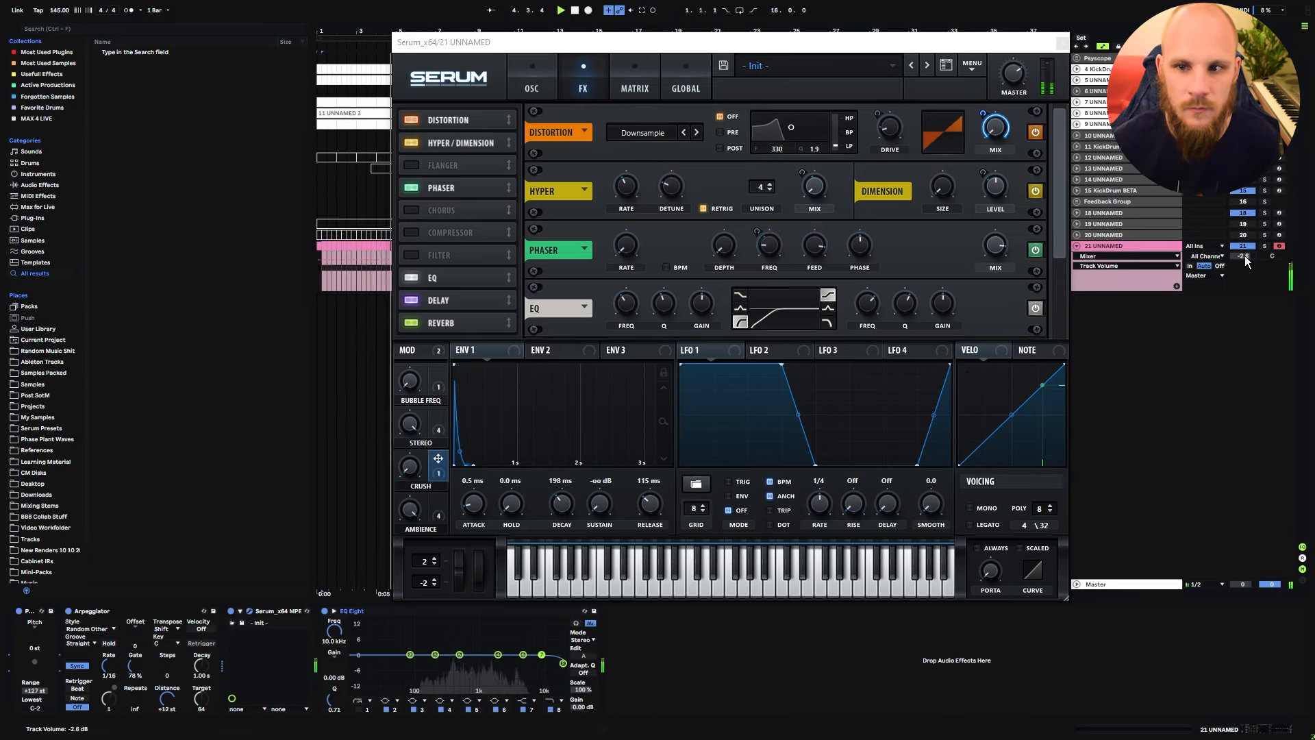
Step: Set Serum's pitch bend range to 24 and -24 and audition pitch bends while adjusting the CRUSH macro
left_click(412, 467)
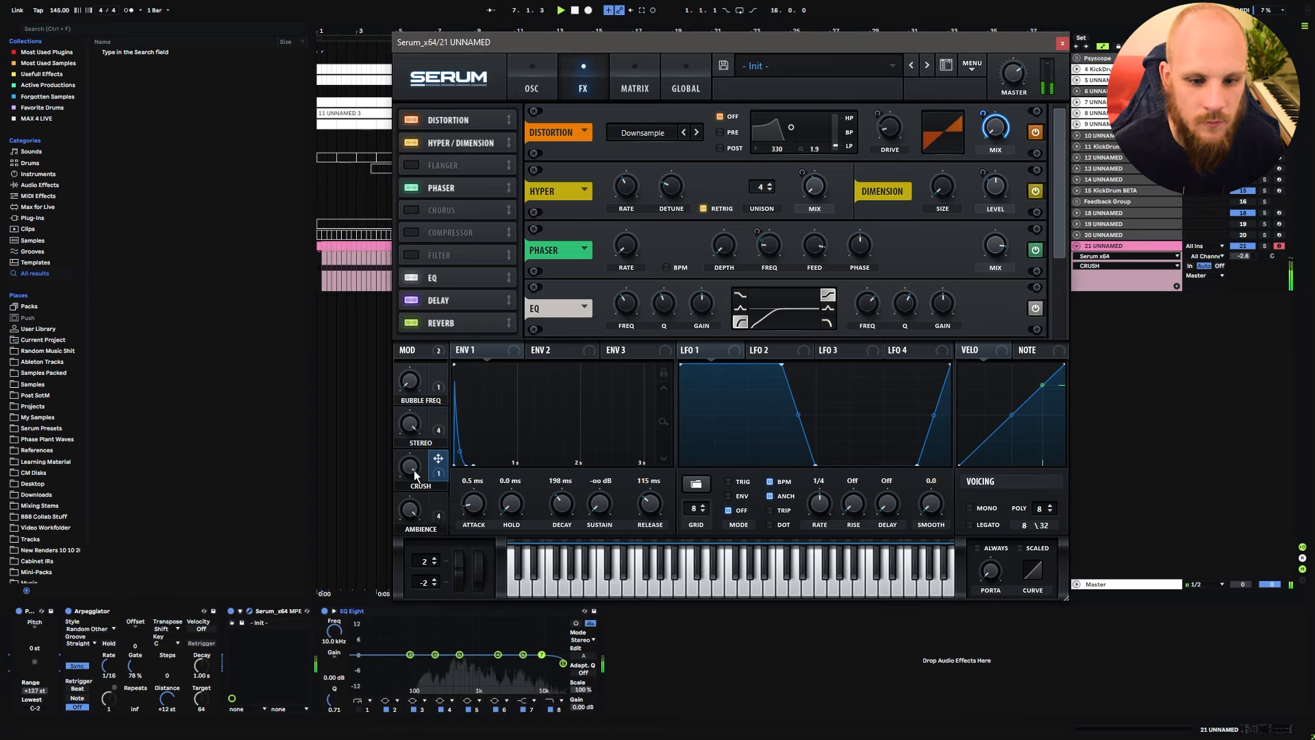
left_click_drag(413, 468, 408, 506)
left_click_drag(424, 561, 423, 693)
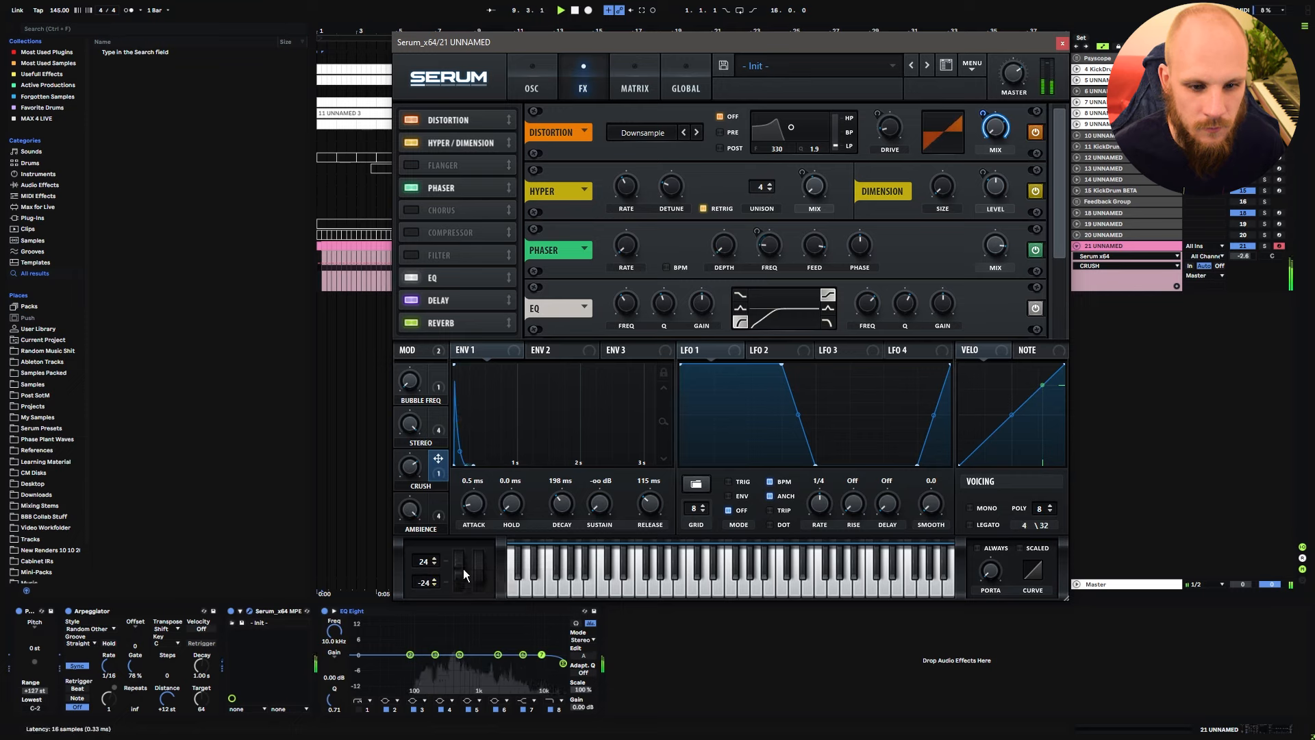
mouse_move(463, 567)
left_mouse_down()
mouse_move(469, 525)
mouse_move(461, 615)
mouse_move(476, 516)
mouse_move(463, 618)
mouse_move(470, 529)
mouse_move(466, 587)
left_mouse_up()
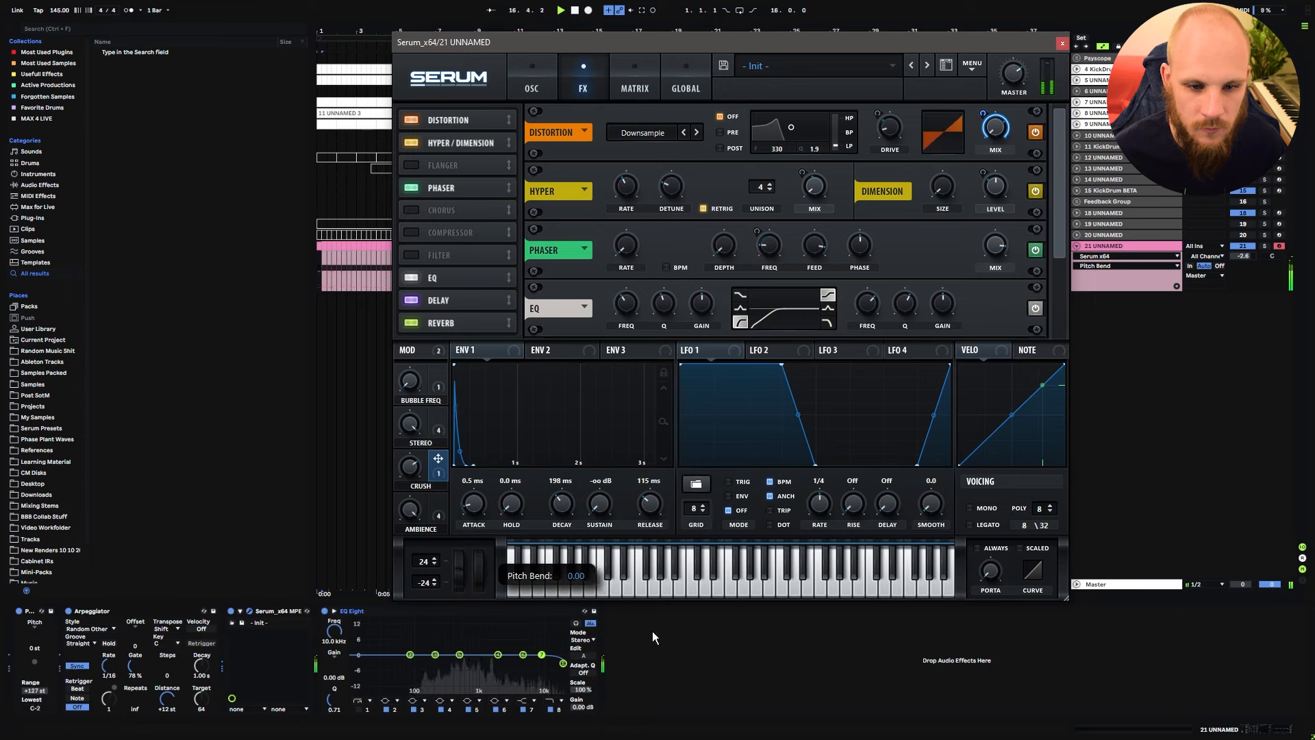
Step: Switch Serum's voicing to mono and try it with legato enabled
left_click(986, 508)
left_click(988, 526)
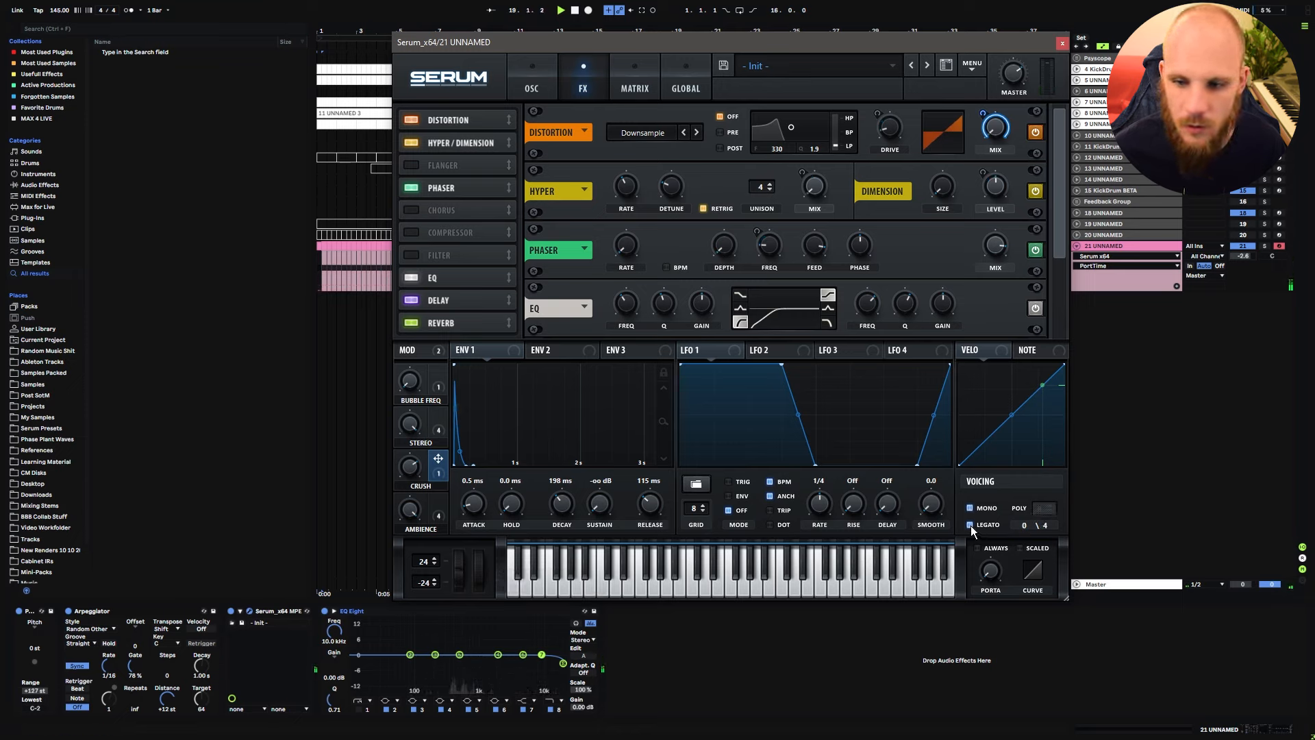
mouse_move(995, 573)
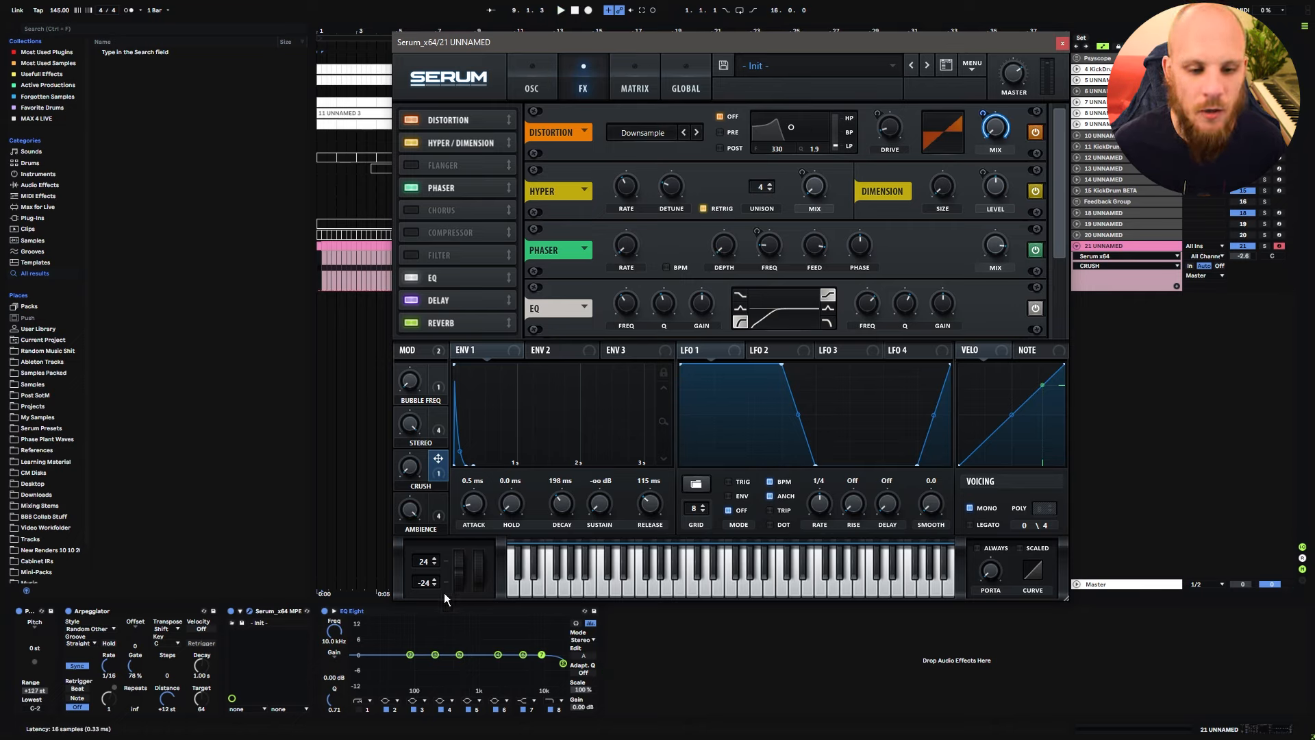
Step: Show the oscillator page, play the arrangement and audition pitch bend, the BUBBLE FREQ macro and the noise pitch
left_click(532, 84)
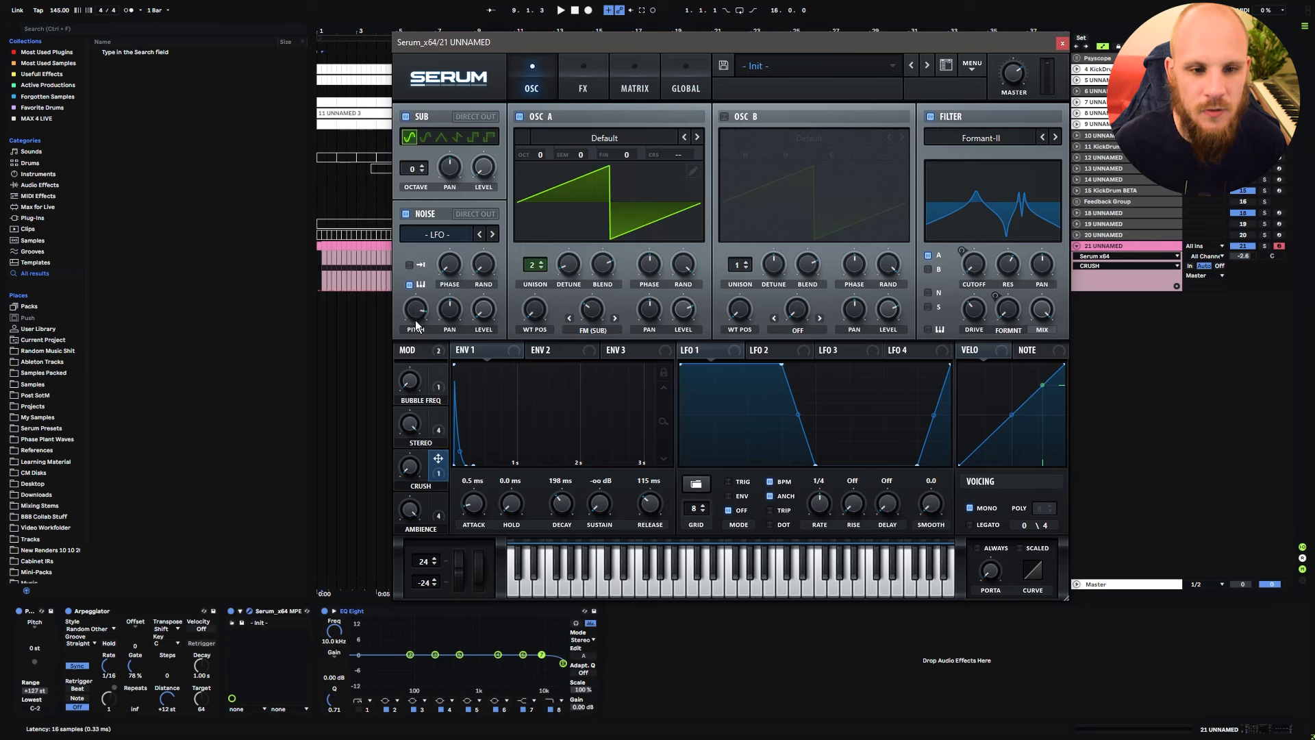
key("space")
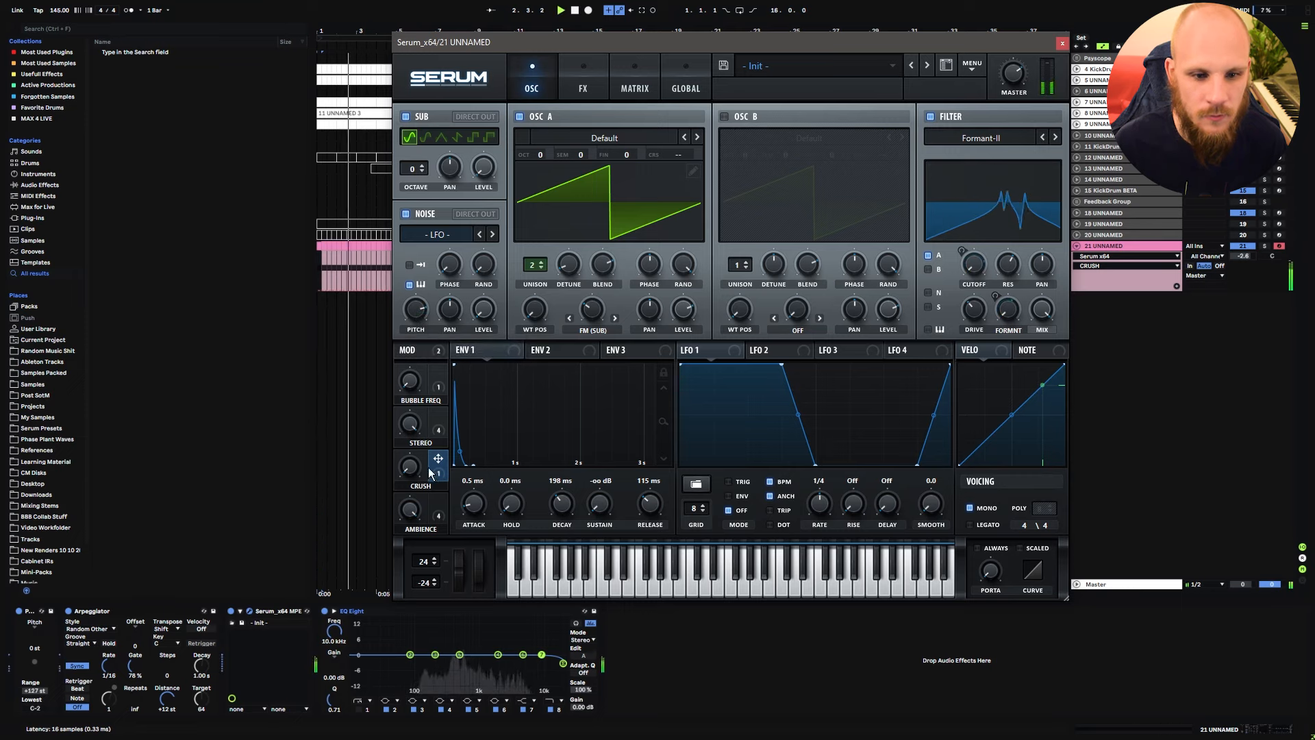
left_click_drag(460, 570, 455, 598)
left_click(410, 382)
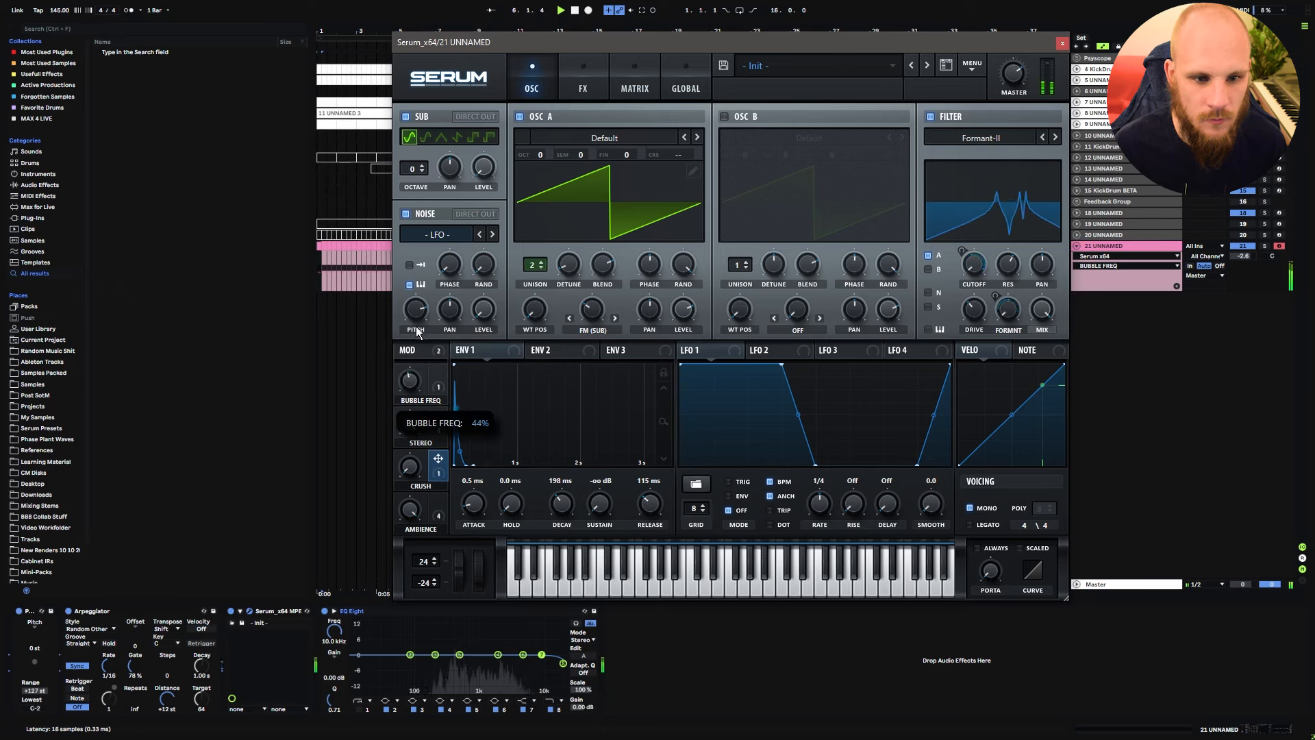
left_click(417, 323)
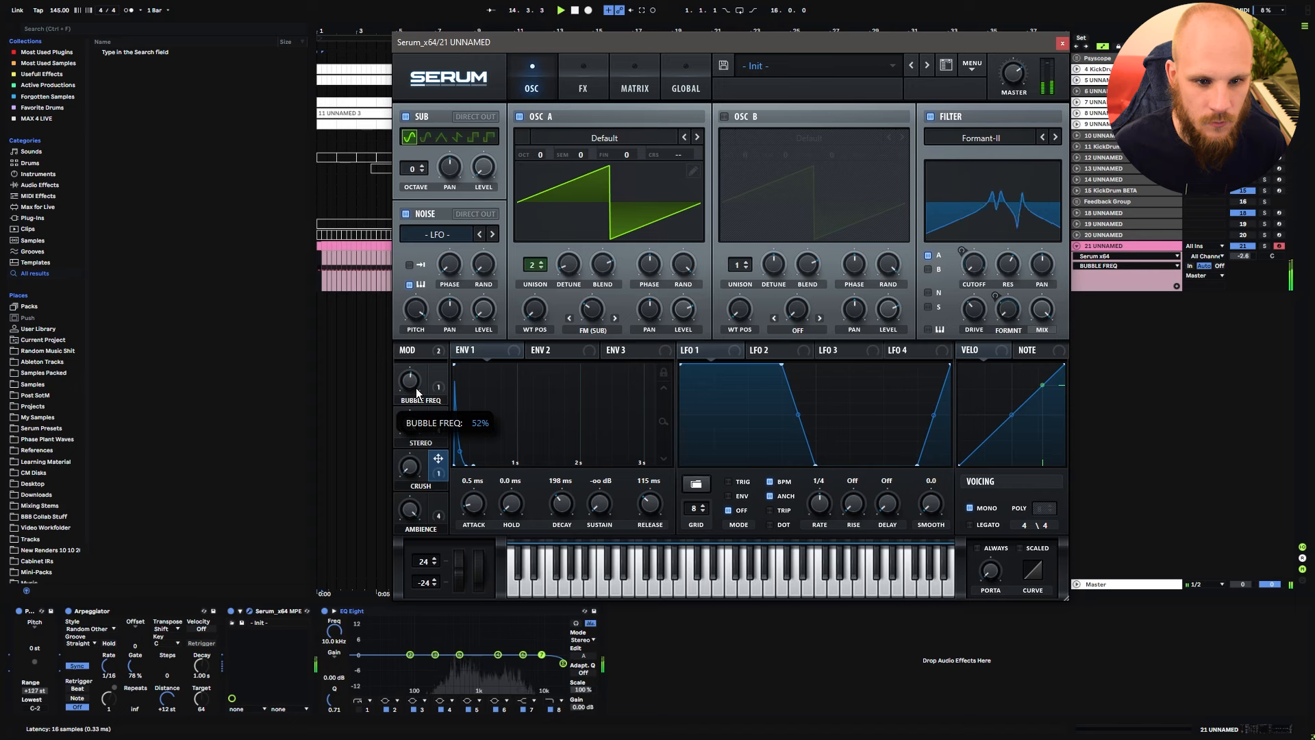
Step: Check the phaser feedback on the effects page and audition the BUBBLE FREQ and CRUSH macros during playback
left_click(575, 75)
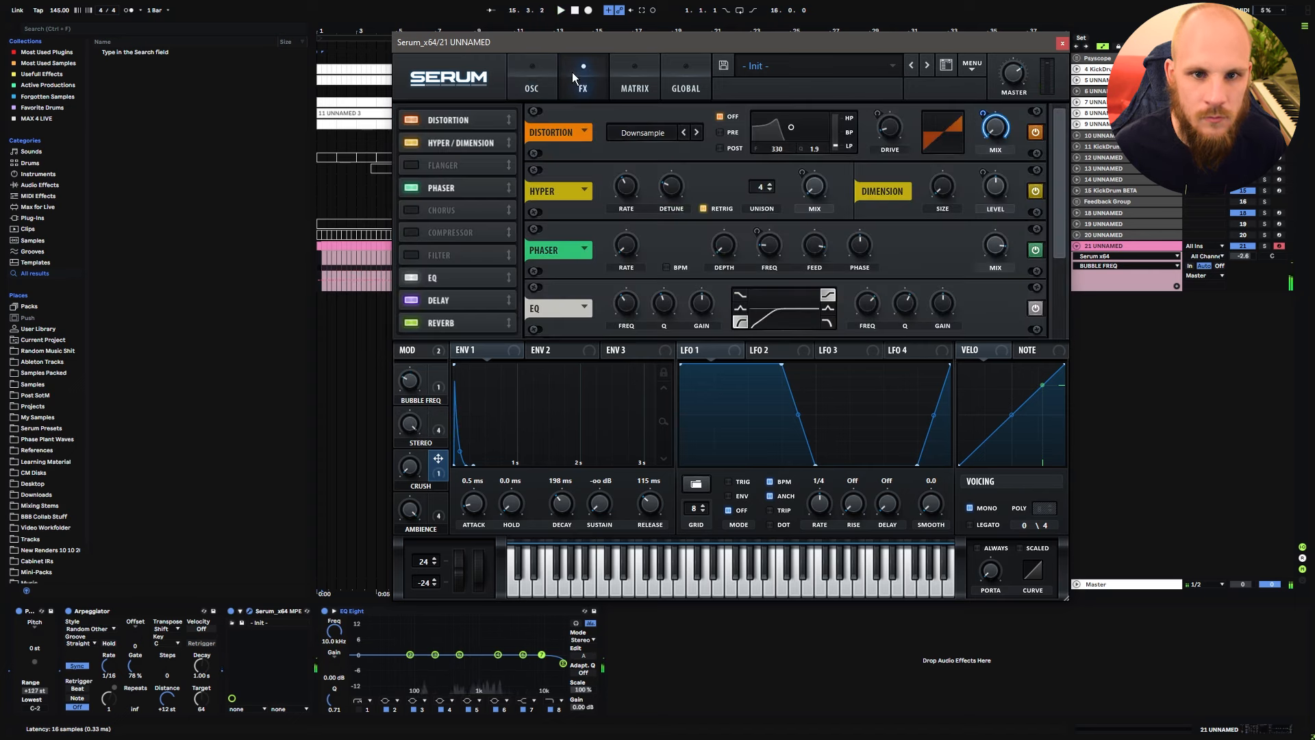
left_click(819, 249)
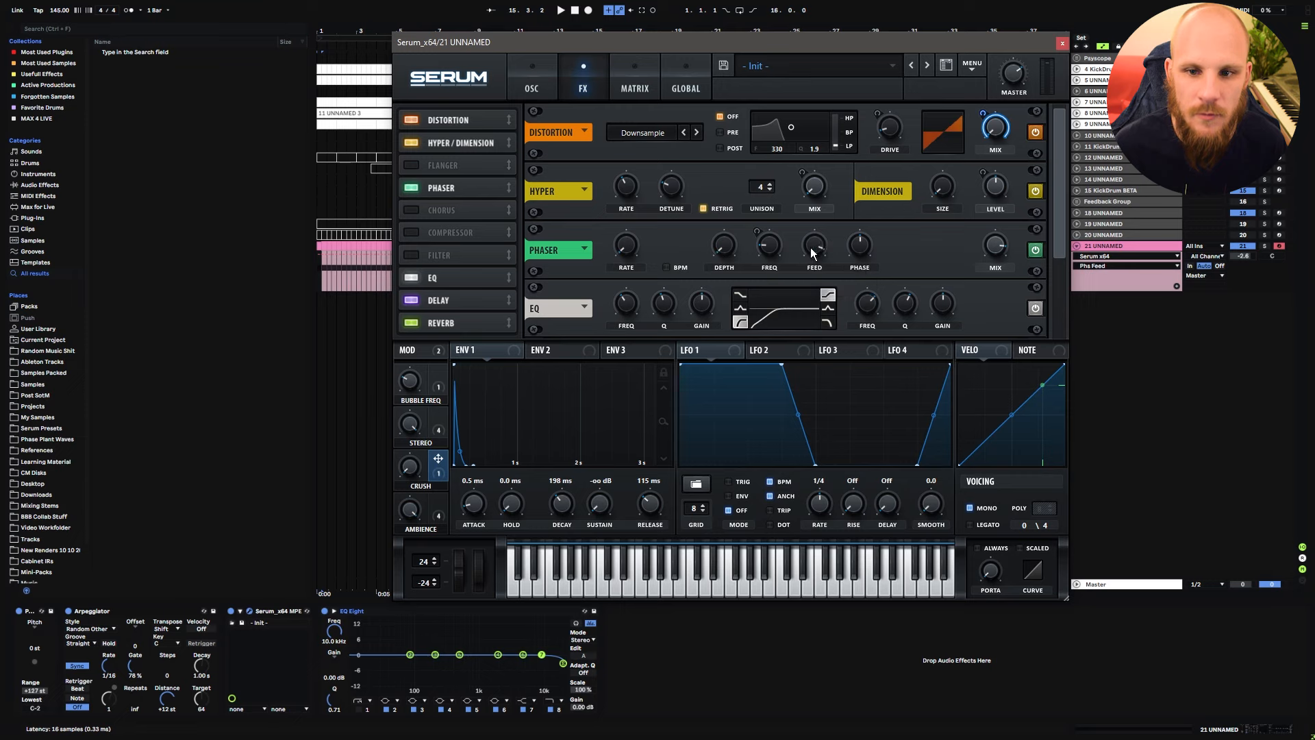
key("space")
left_click(412, 390)
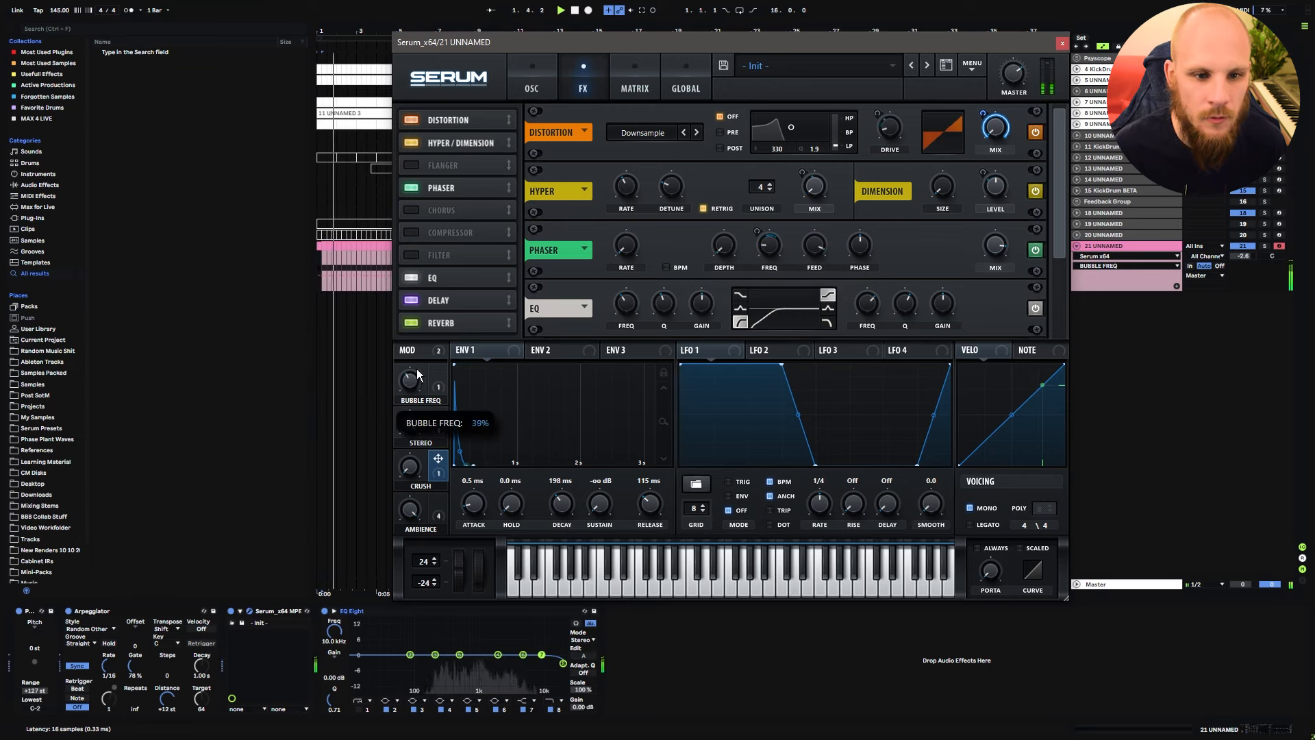
left_click_drag(423, 352, 446, 328)
left_click(410, 467)
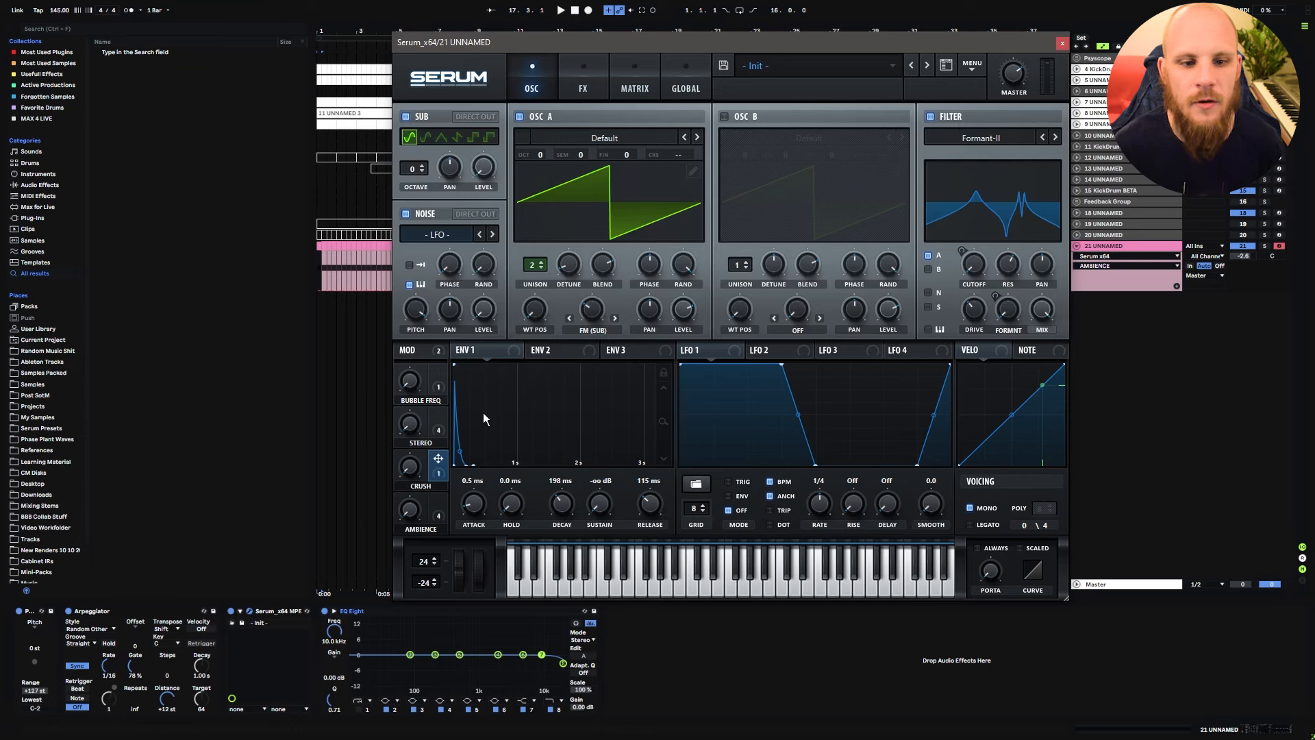
Step: Play the arrangement and audition different noise pitches, including 58 st, together with the BUBBLE FREQ macro
mouse_move(416, 312)
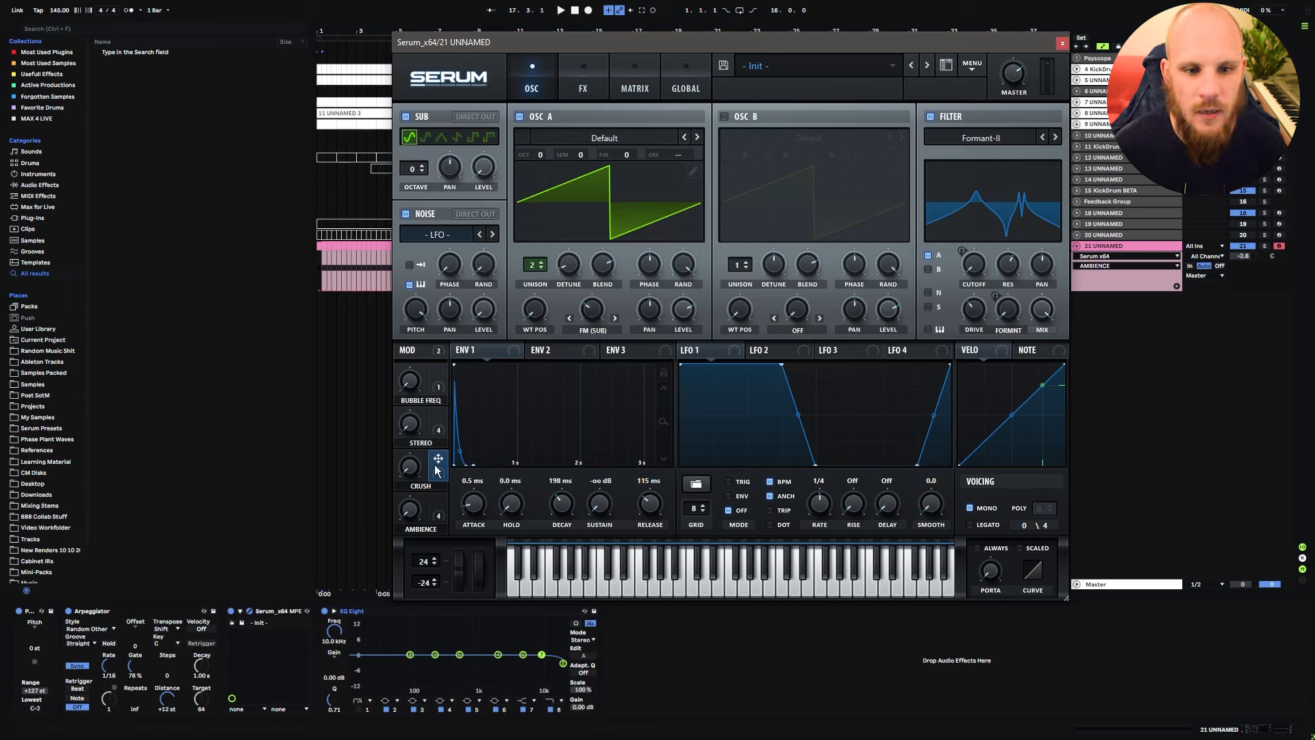
left_click_drag(435, 470, 473, 504)
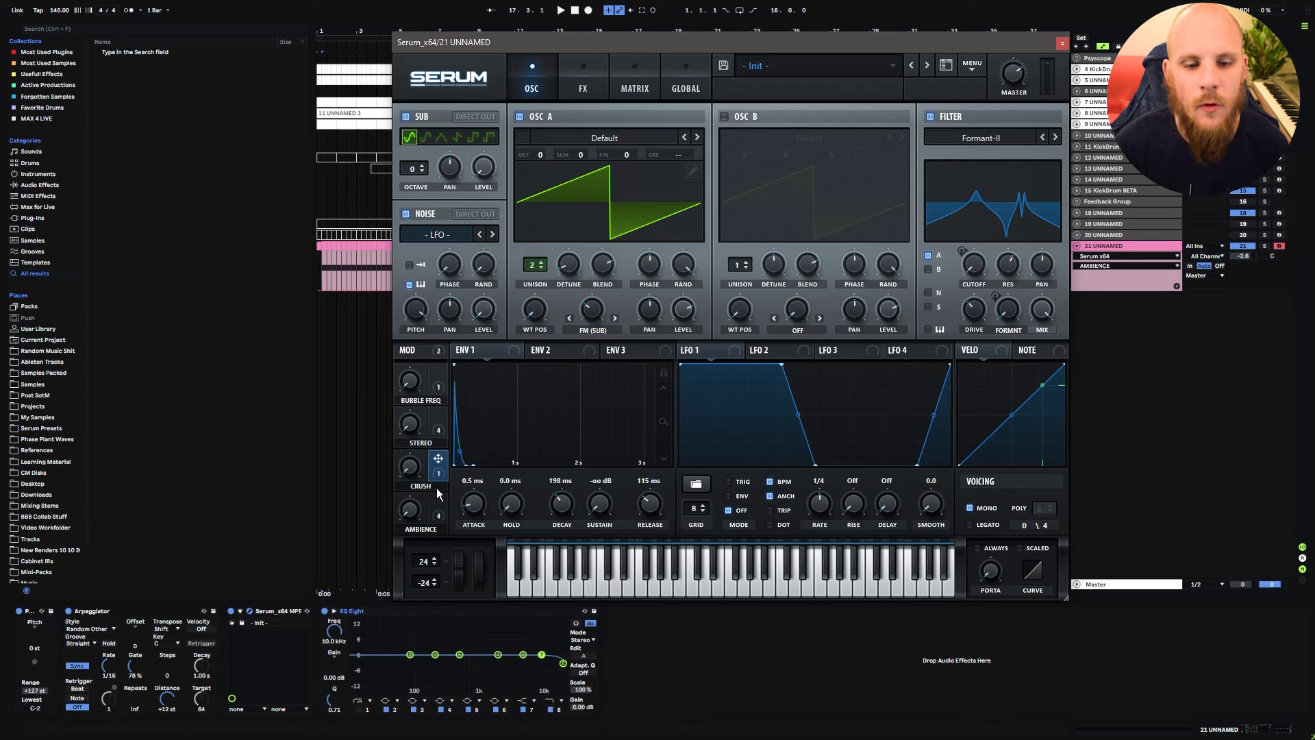
key("space")
left_click(414, 316)
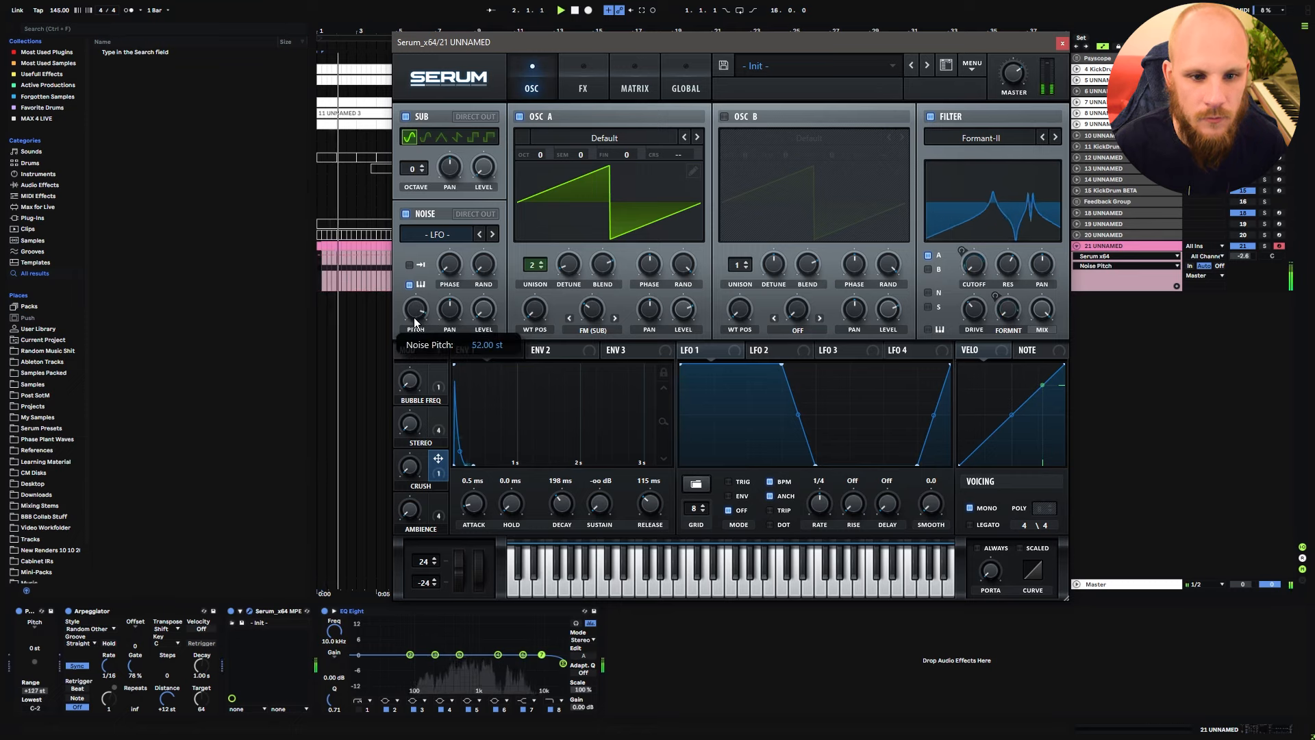
left_click_drag(413, 318, 424, 321)
left_click(408, 381)
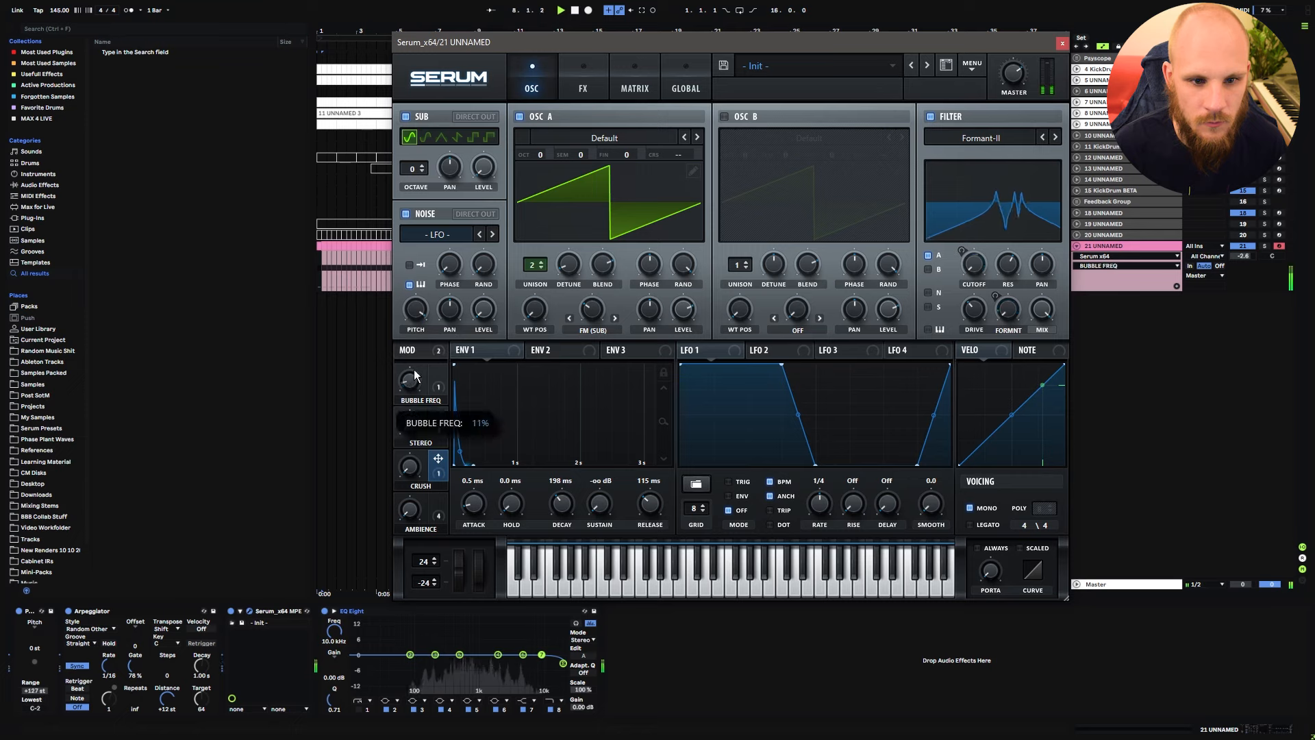
left_click(415, 317)
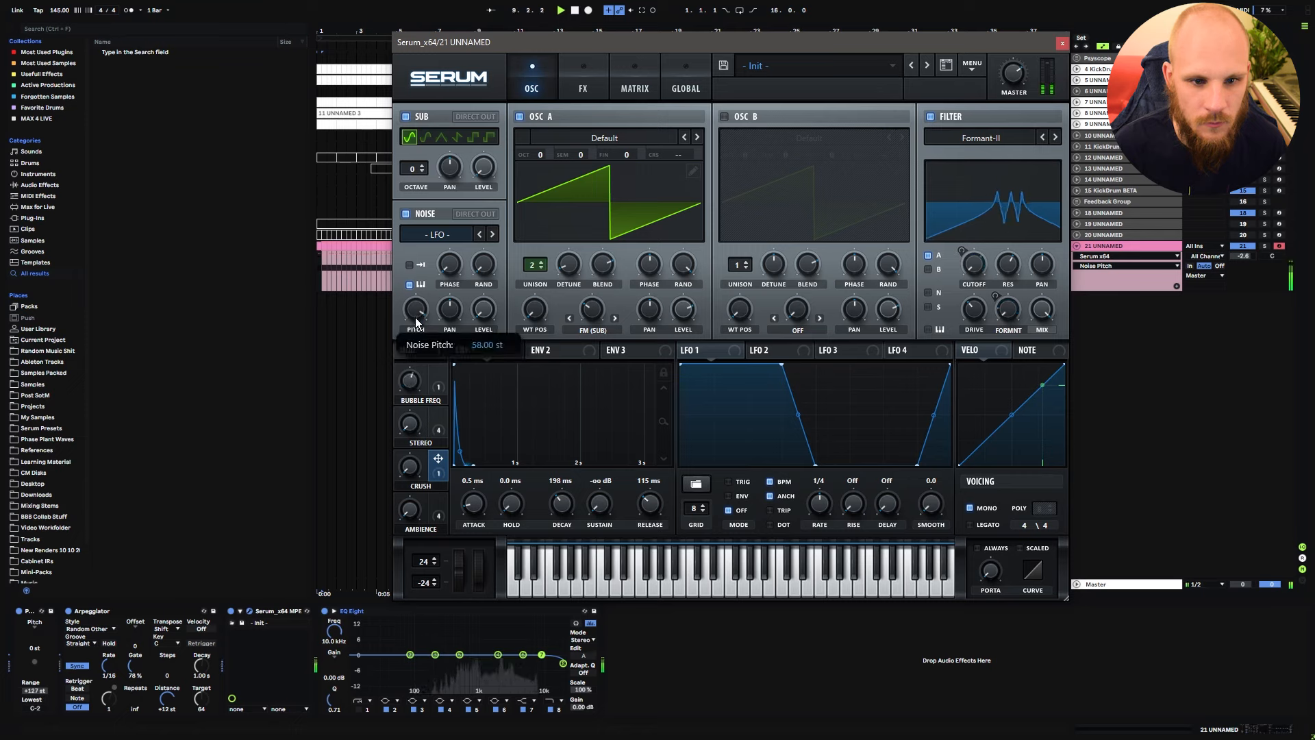
left_click_drag(414, 322, 414, 329)
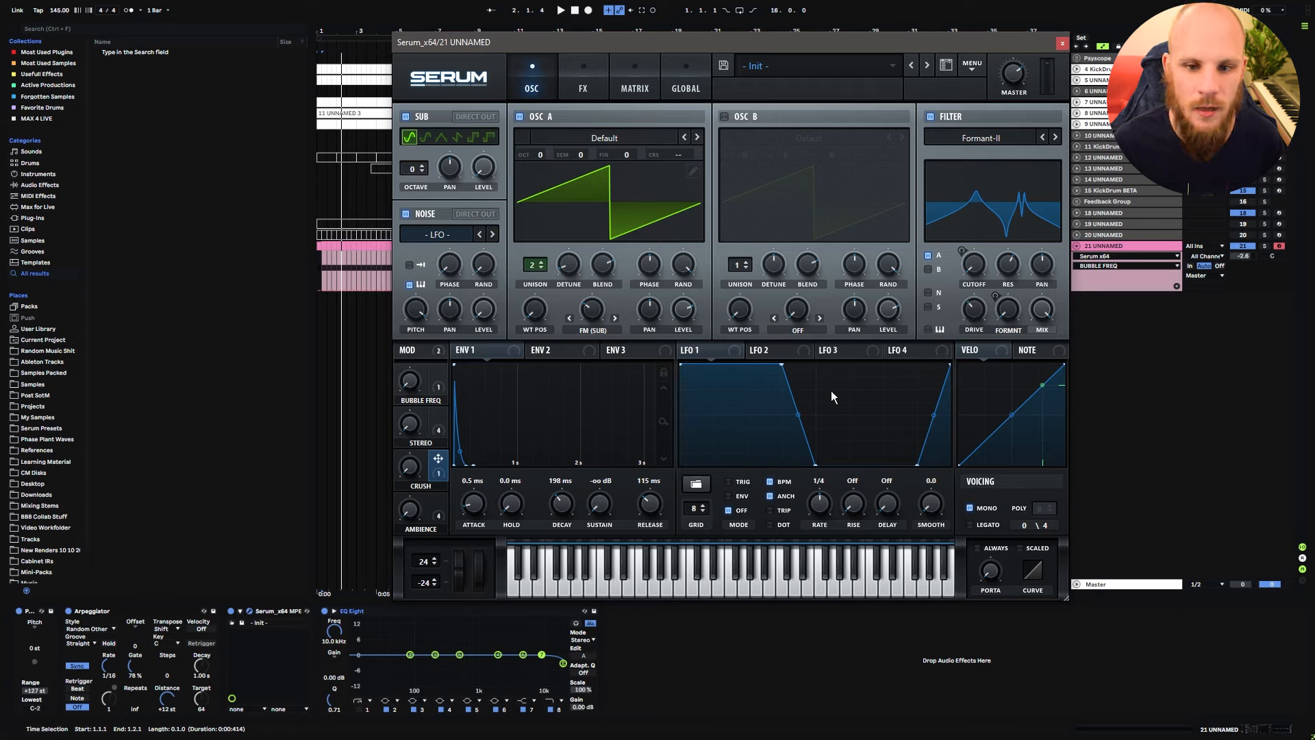
Step: Turn off BPM sync for LFO 1 and set its rate to 10.9 Hz
left_click(770, 481)
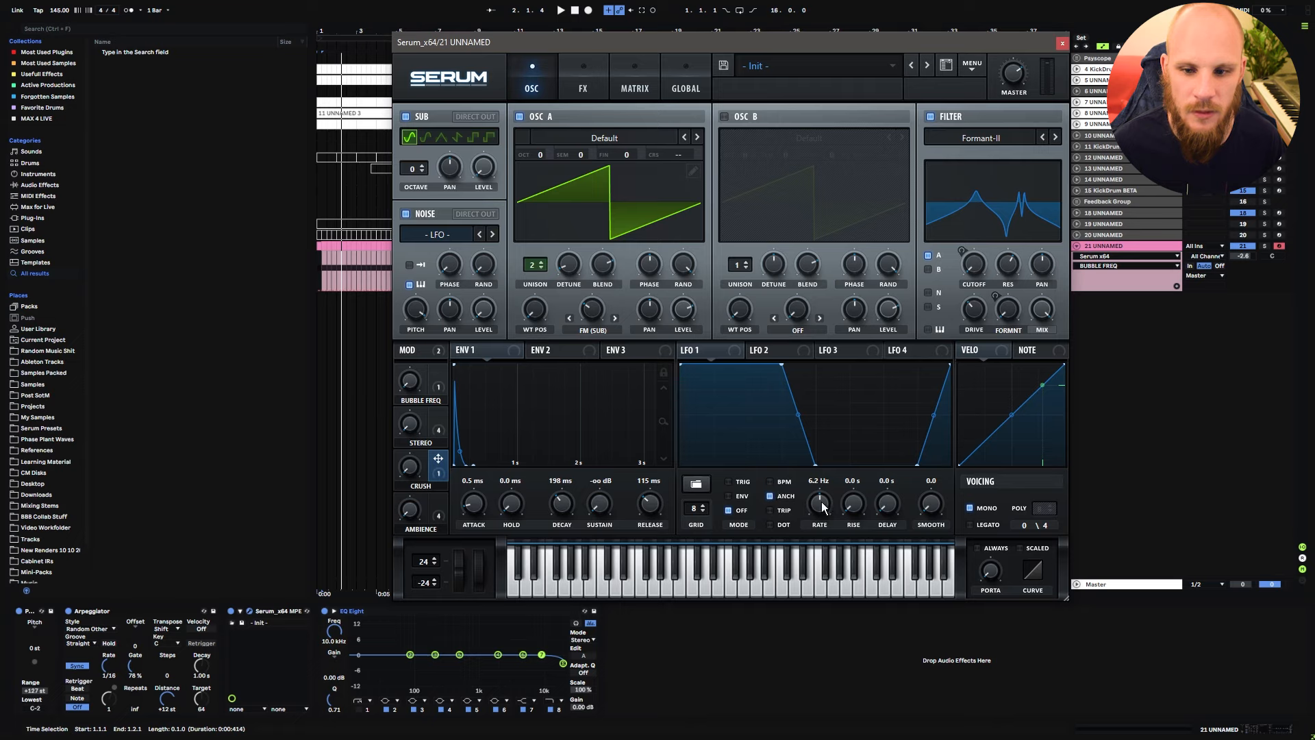
left_click_drag(837, 487, 825, 512)
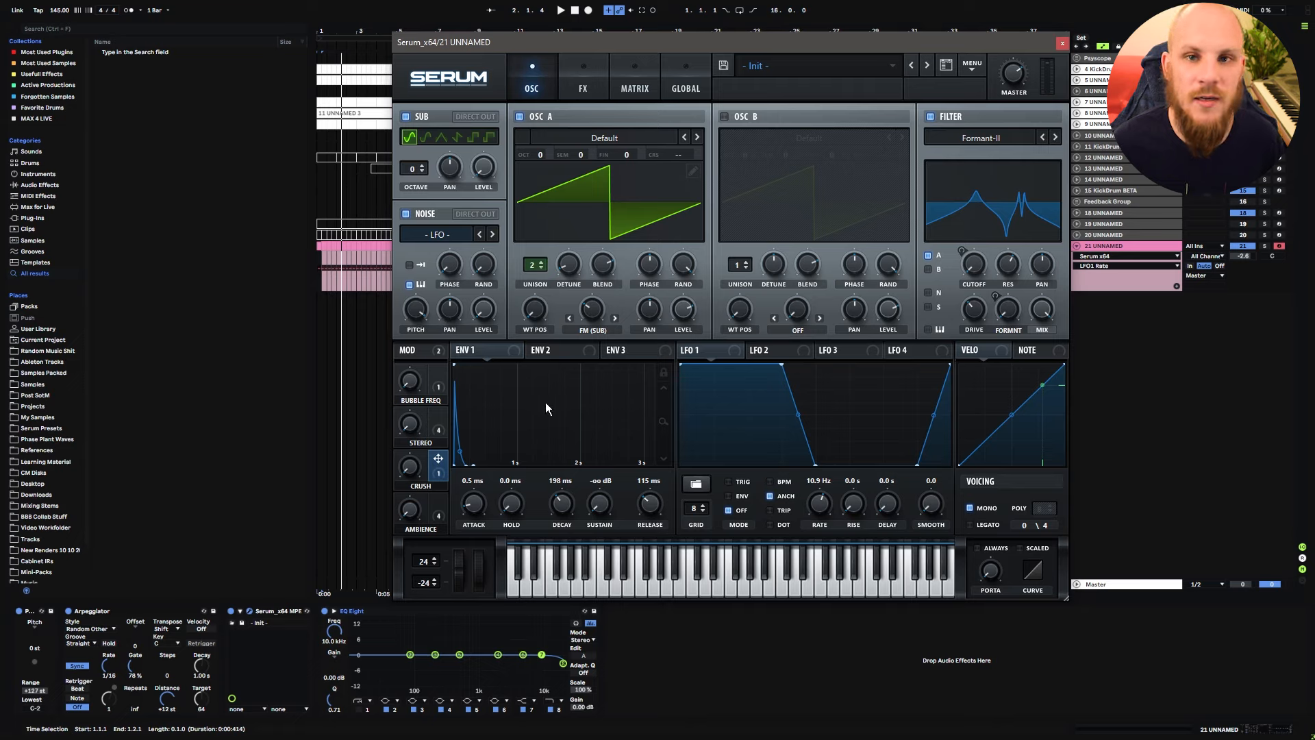
Step: Enter the preset description "Phasy Bubbles (Mod = Formant/Tone)"
left_click(789, 90)
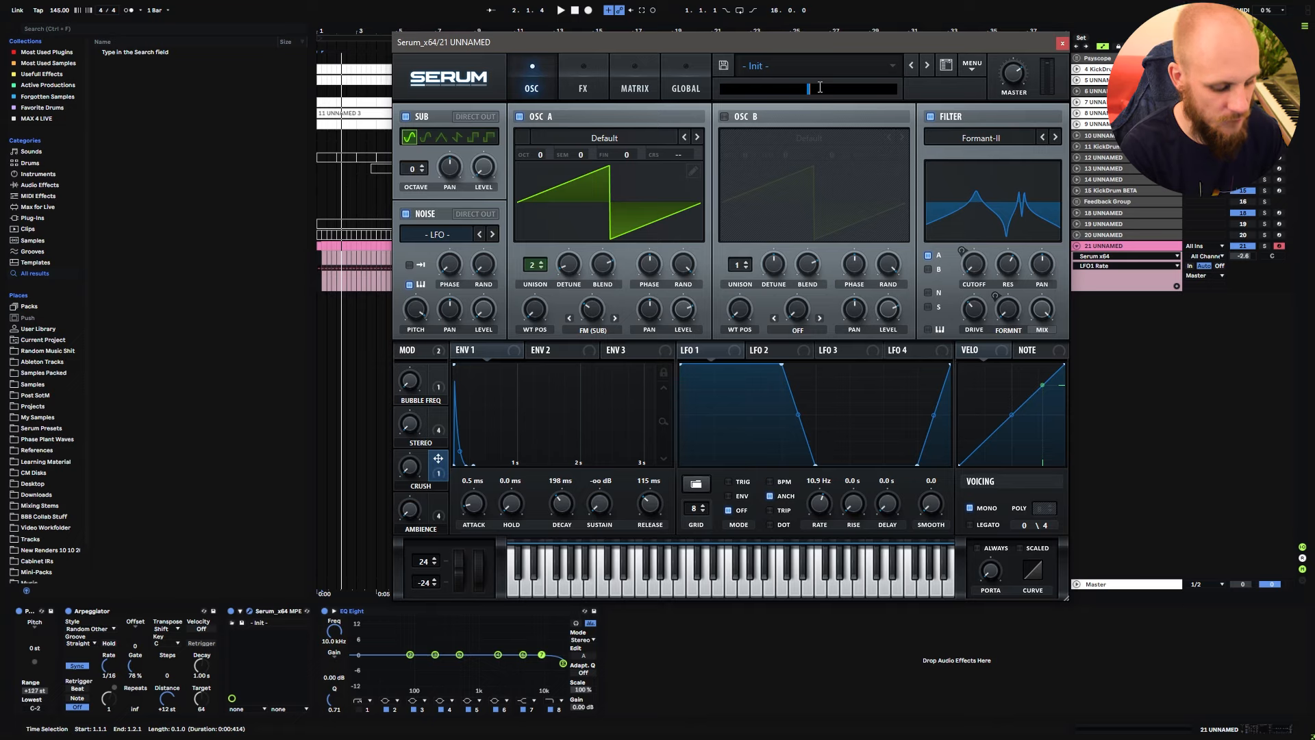
type("sy Bubbles ")
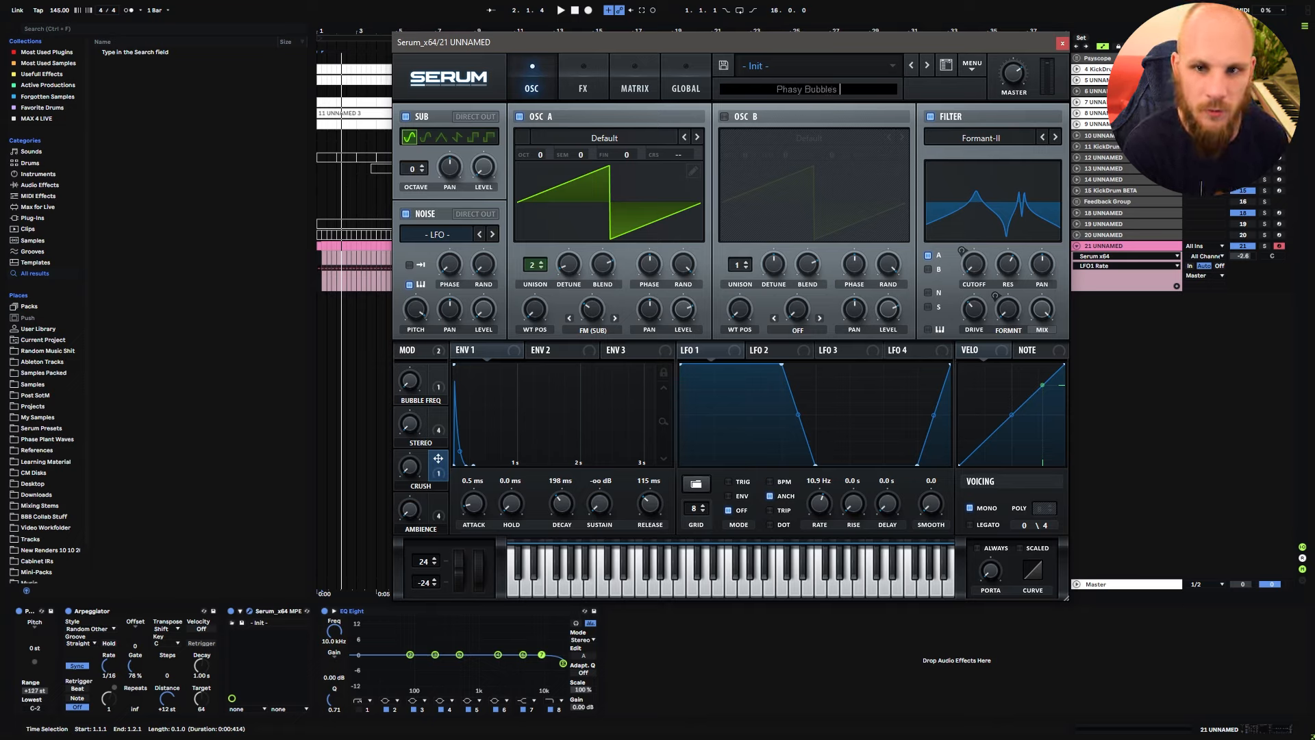
type("(")
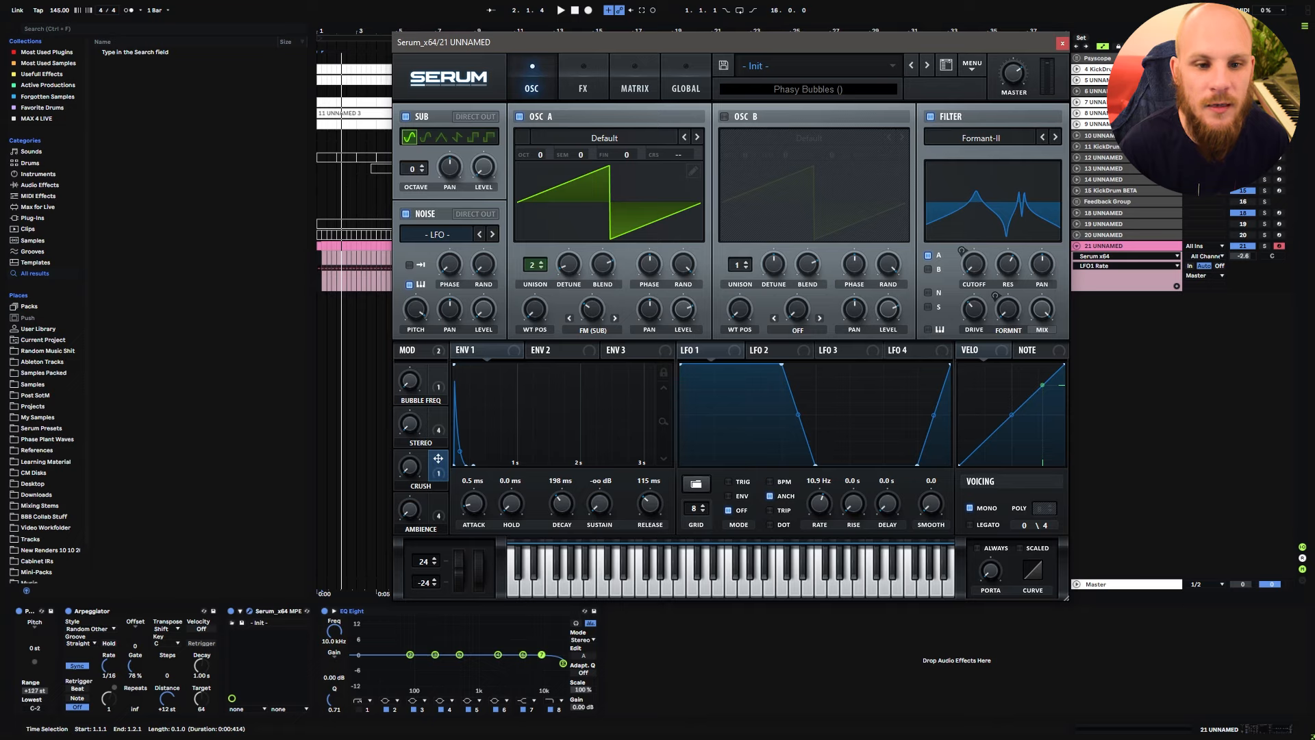
type("Mod = F")
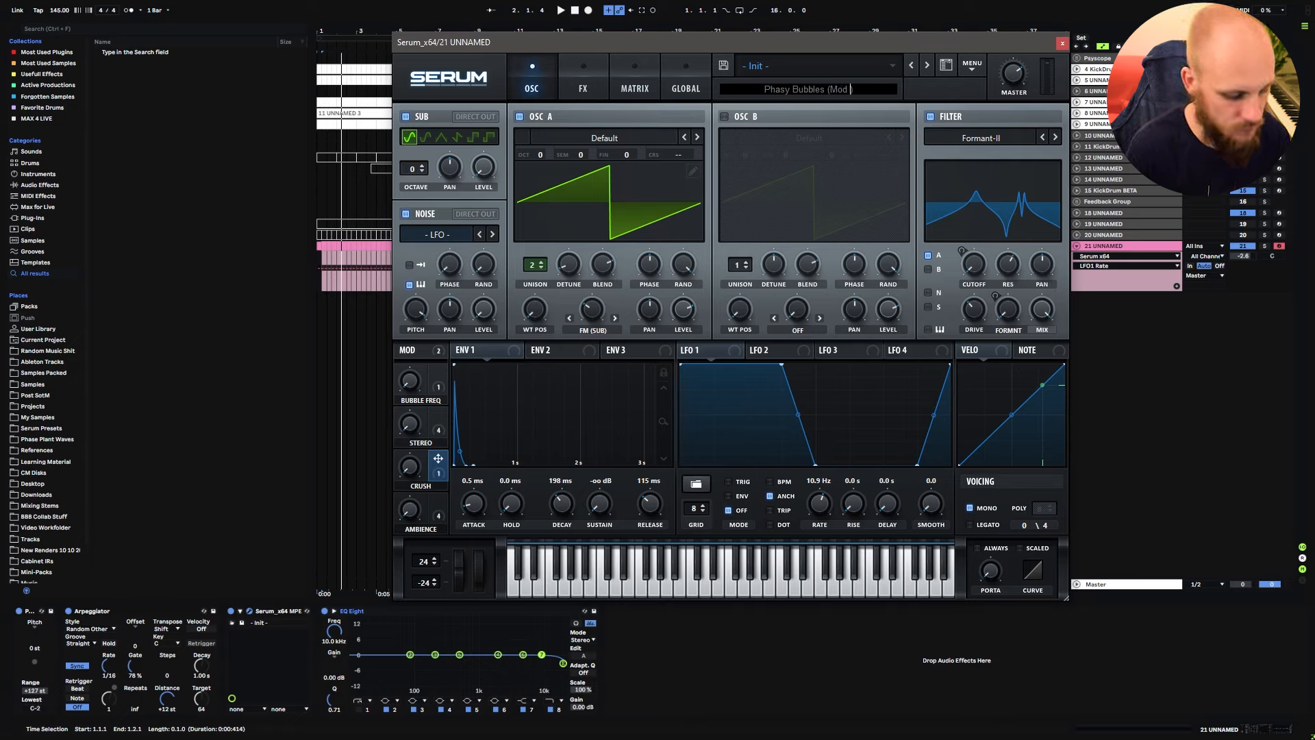
type("nt)")
key("Return")
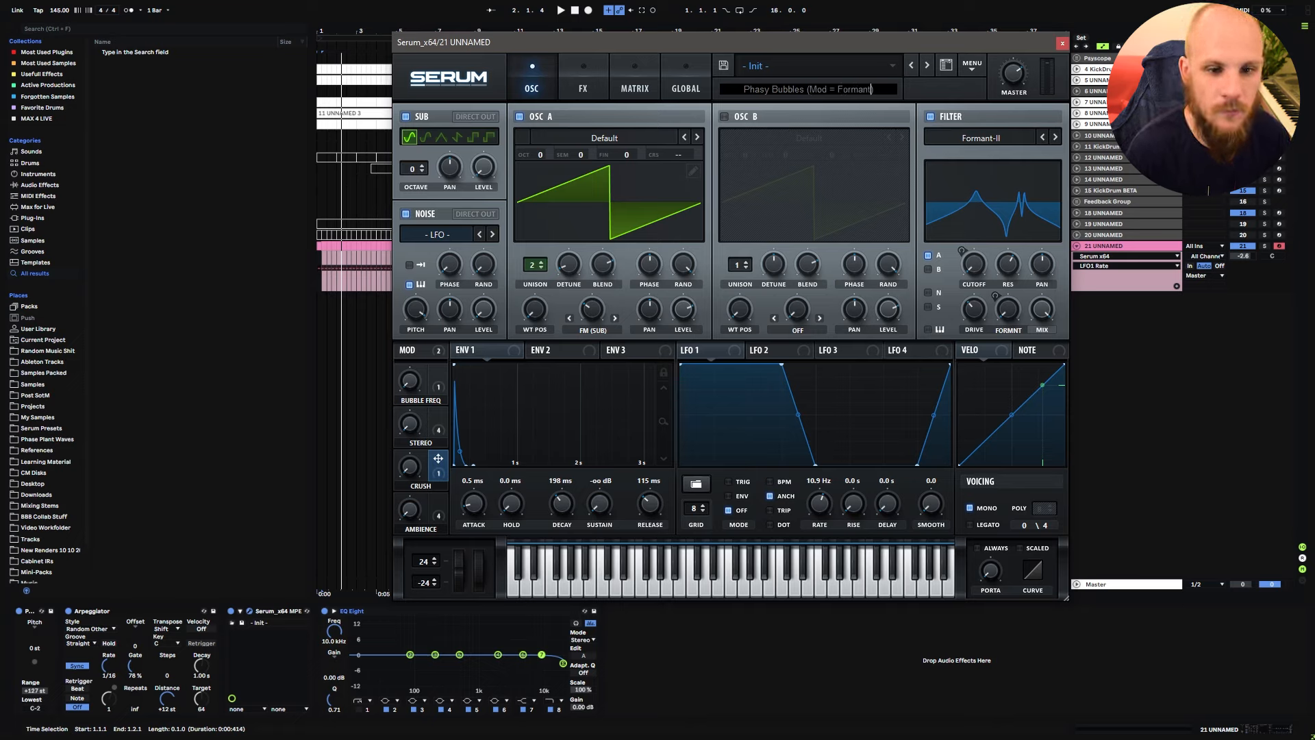
type("/tone")
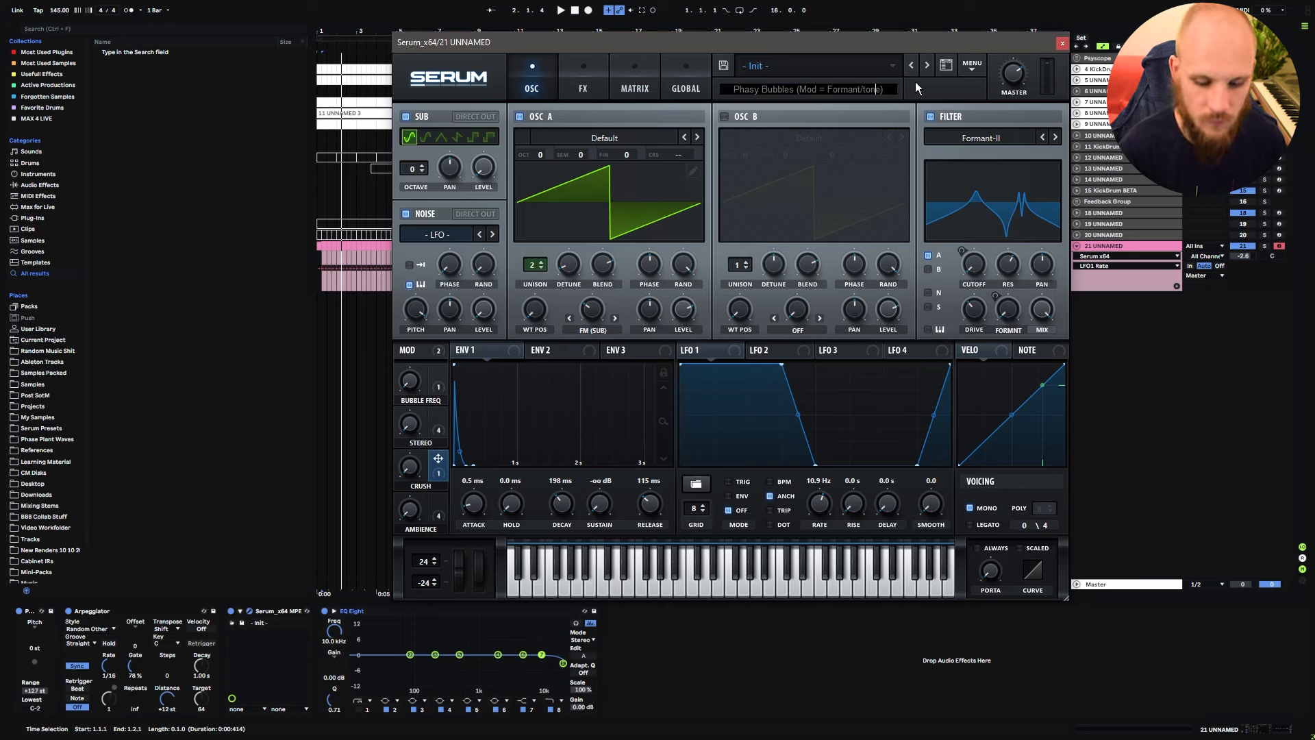
key("BackSpace")
type("T")
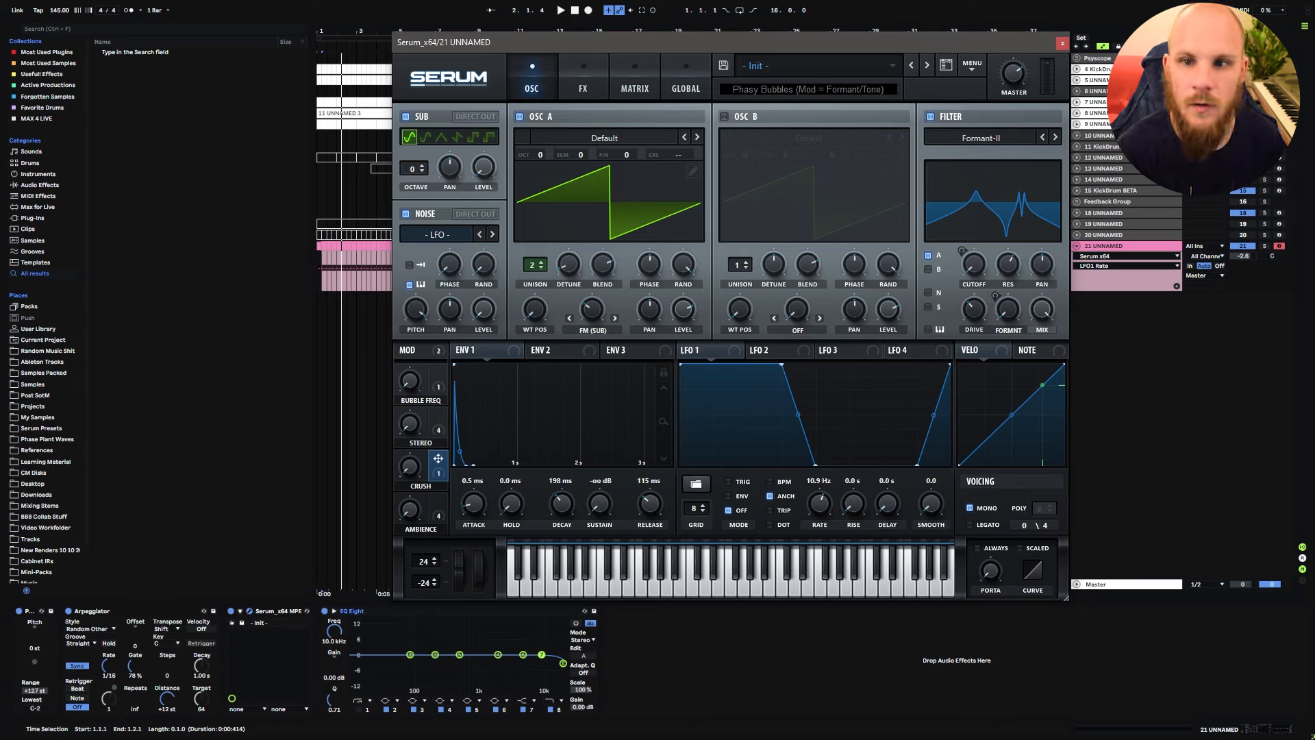
left_click(937, 88)
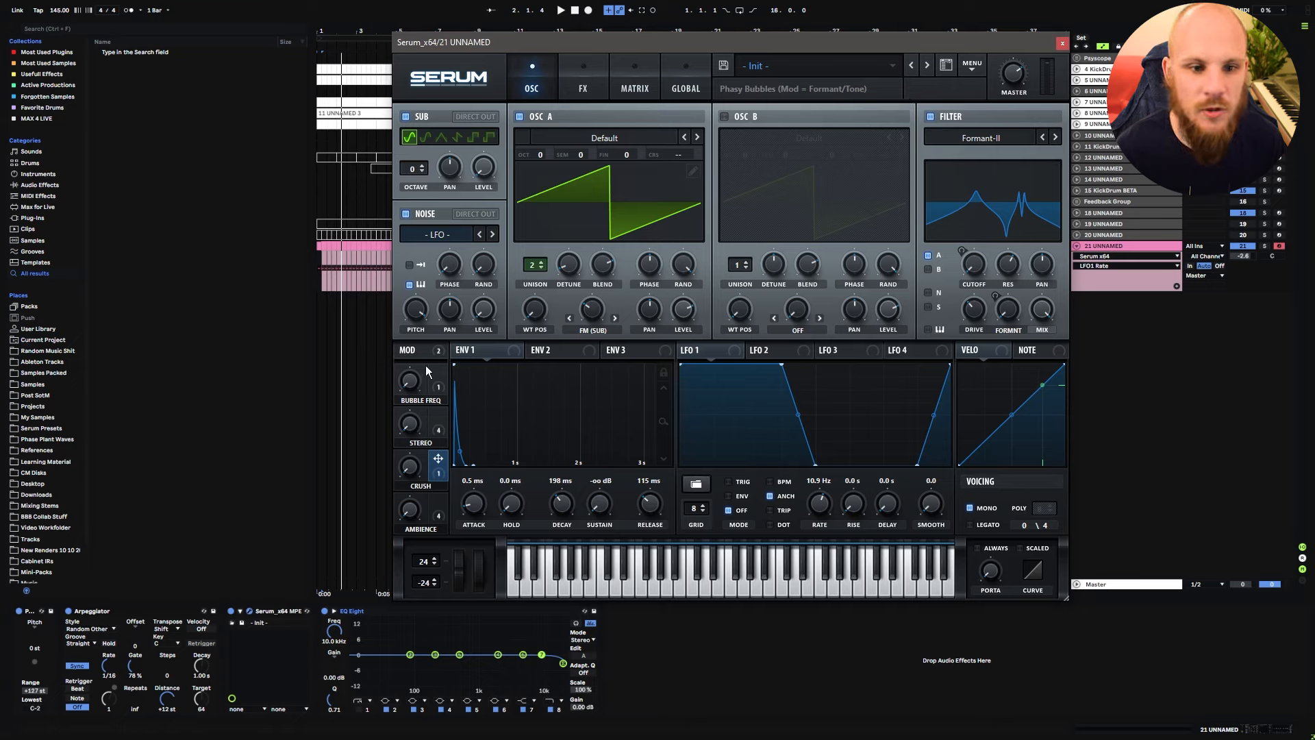
Step: Save the preset as "[SYNTH] Phasy Bubbles" in the PPE Vol 4 TMP folder, reusing an existing SYNTH preset's name as the template
mouse_move(422, 351)
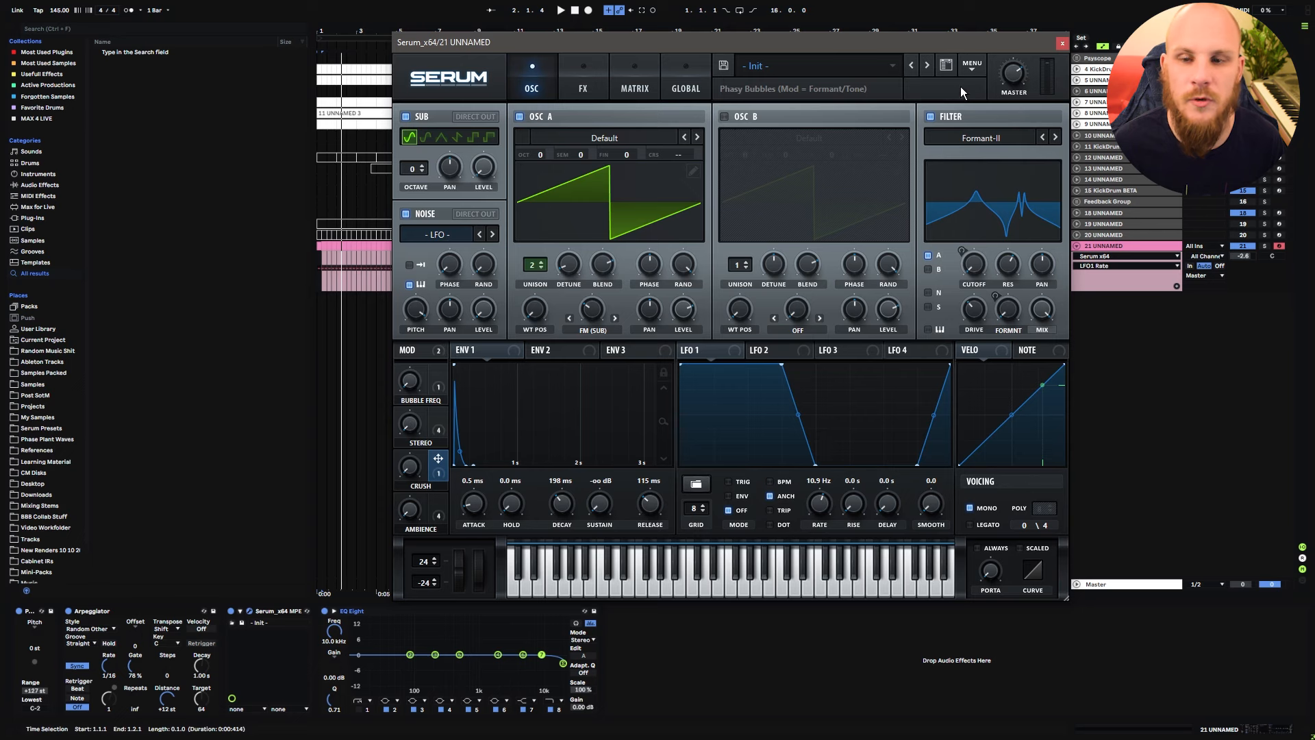
left_click(723, 65)
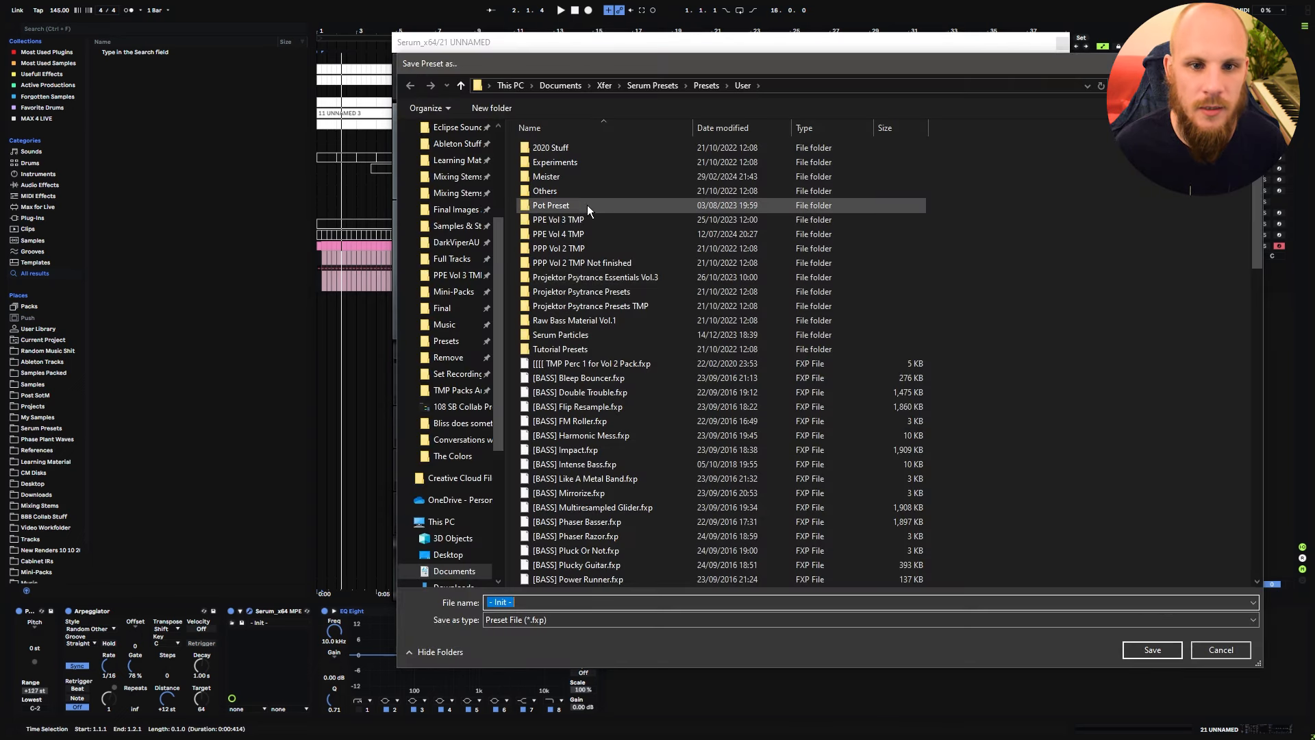
double_click(570, 236)
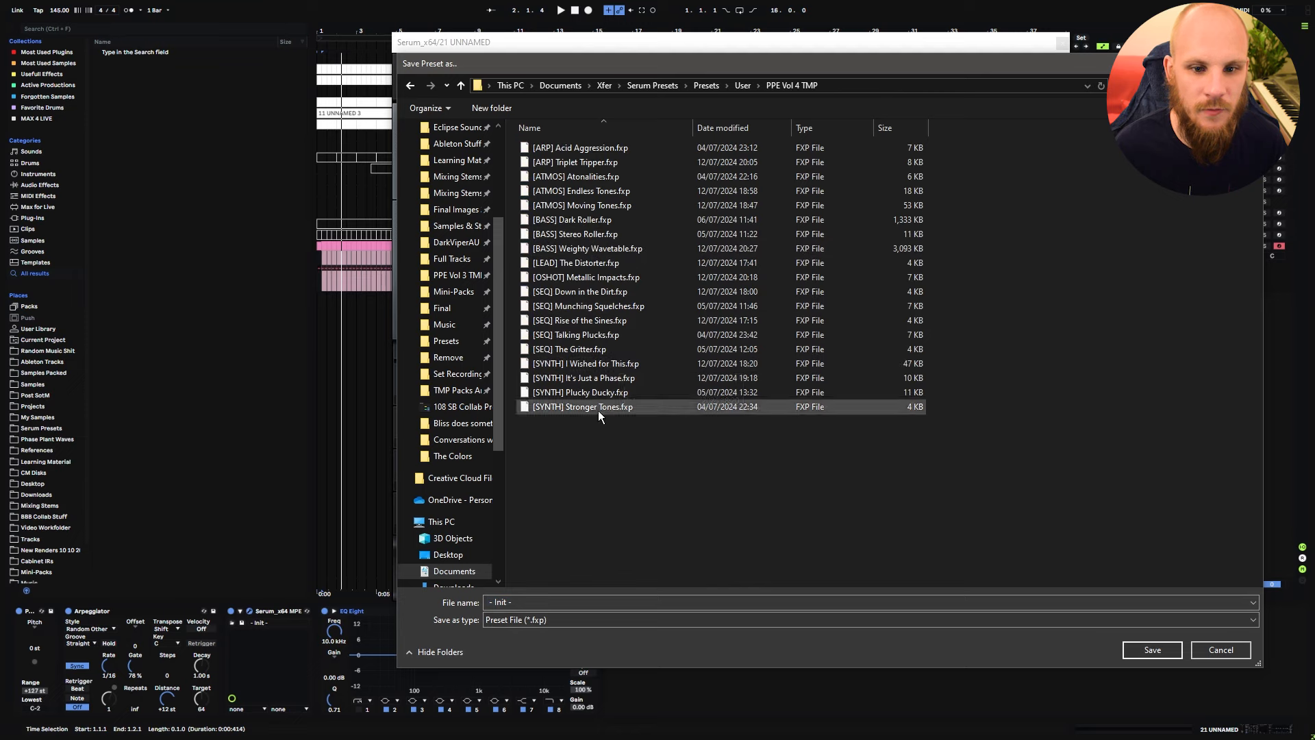
left_click(584, 407)
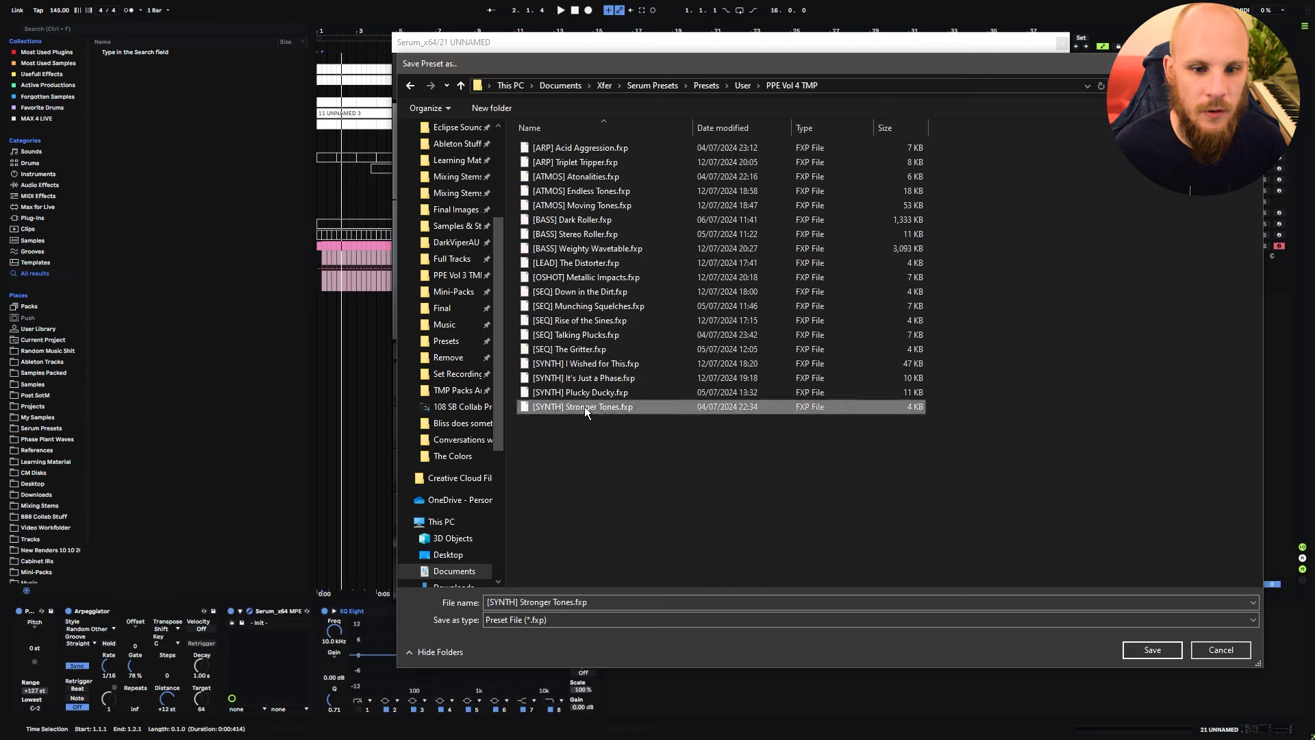
left_click(621, 603)
left_click(621, 603)
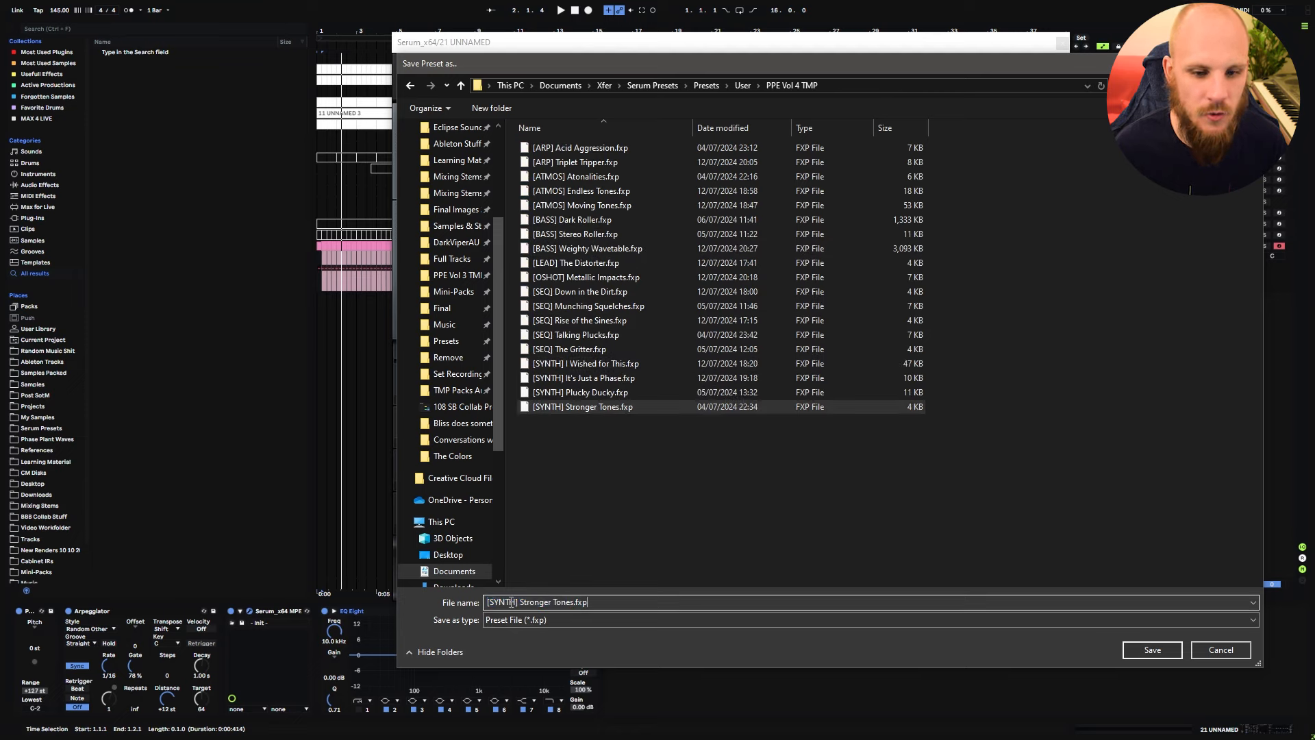
left_click_drag(521, 602, 596, 602)
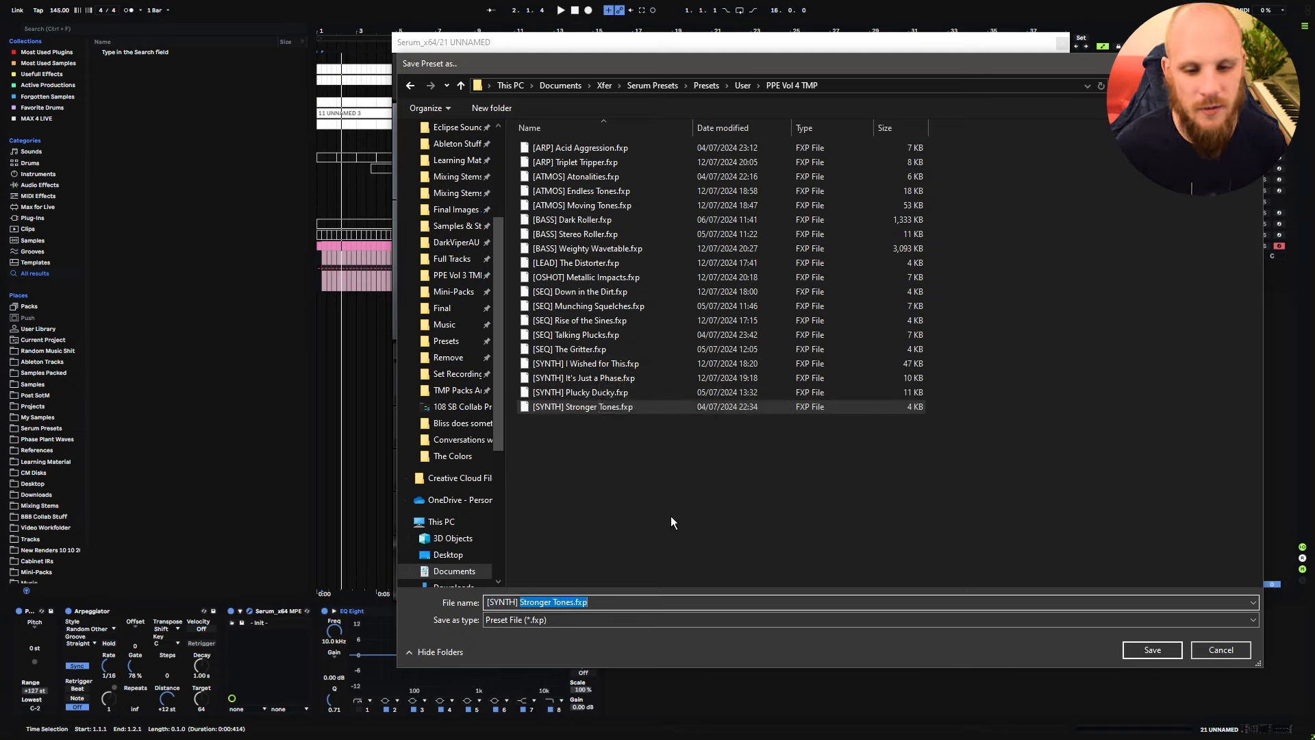
type("Phasy Bubbles")
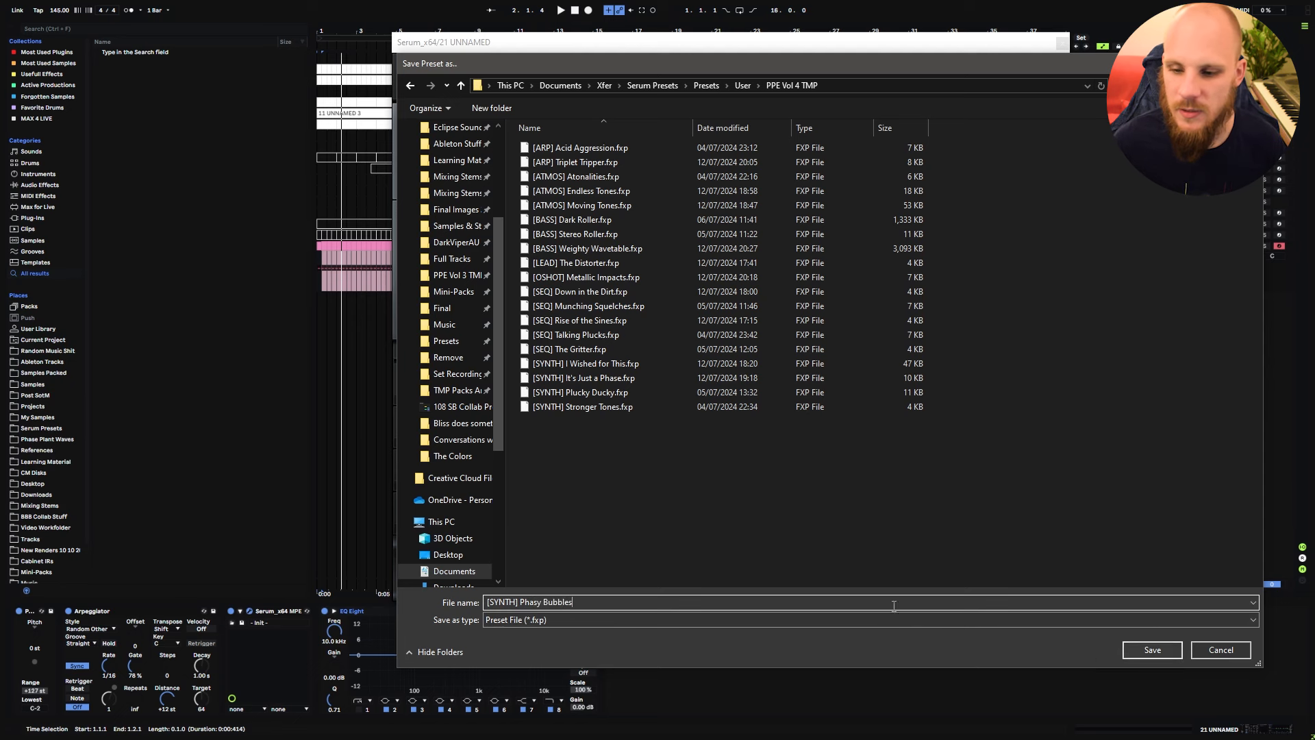
left_click(1150, 650)
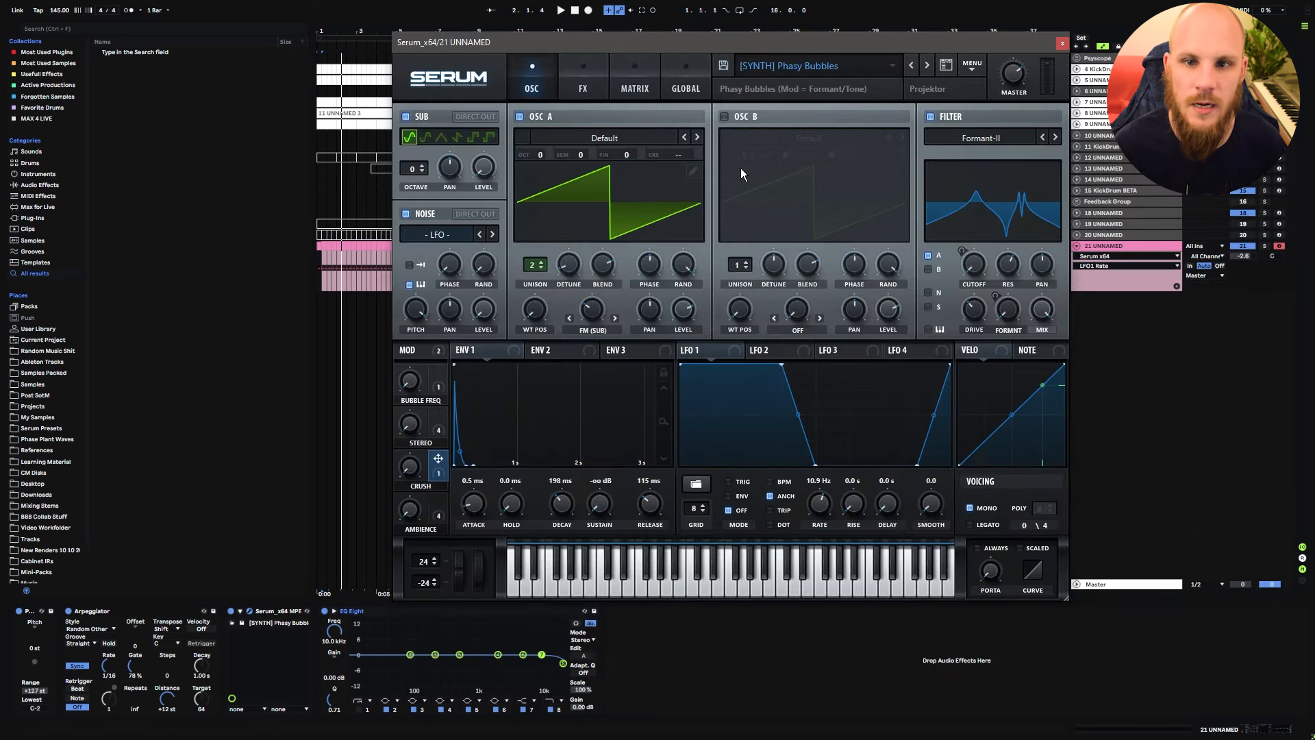
Step: Replace the first word of the preset description with "Phaser" so it reads "Phaser Bubbles (Mod = Formant/Tone)"
left_click(746, 90)
left_click_drag(759, 89, 734, 89)
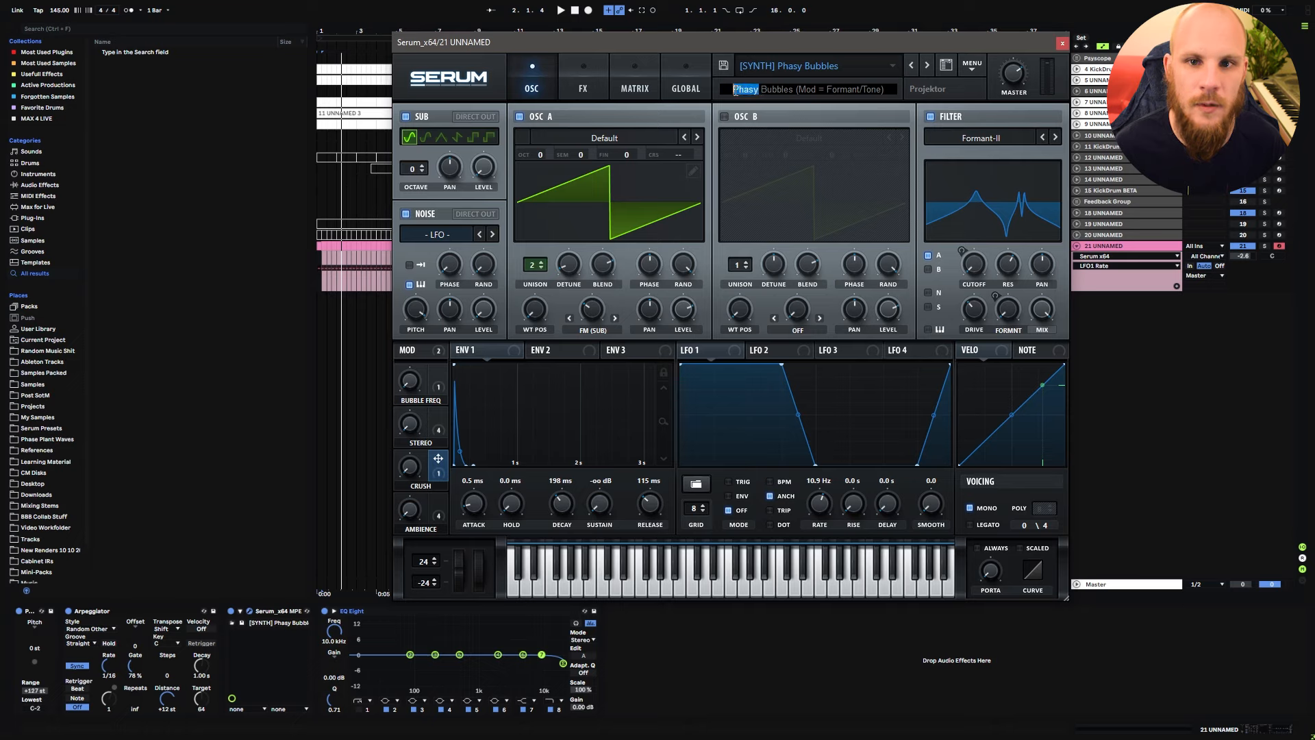
type("Phaser")
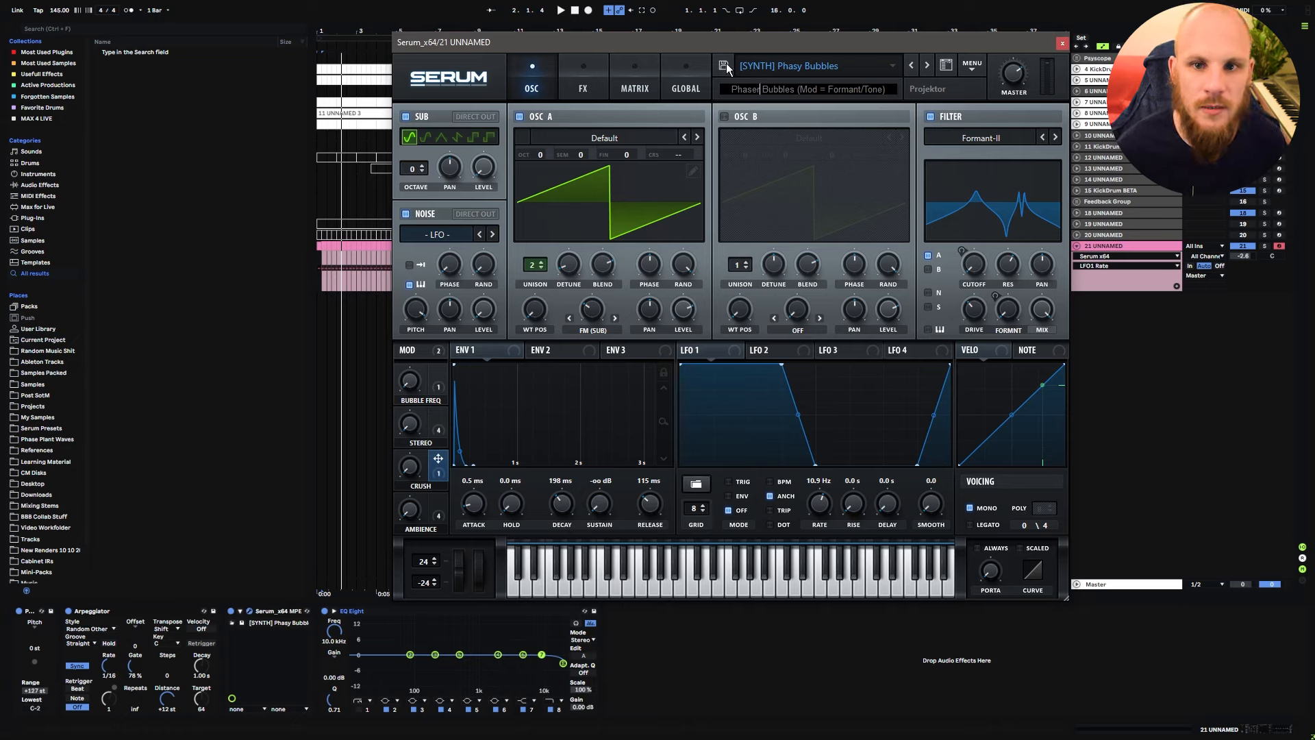
left_click(793, 117)
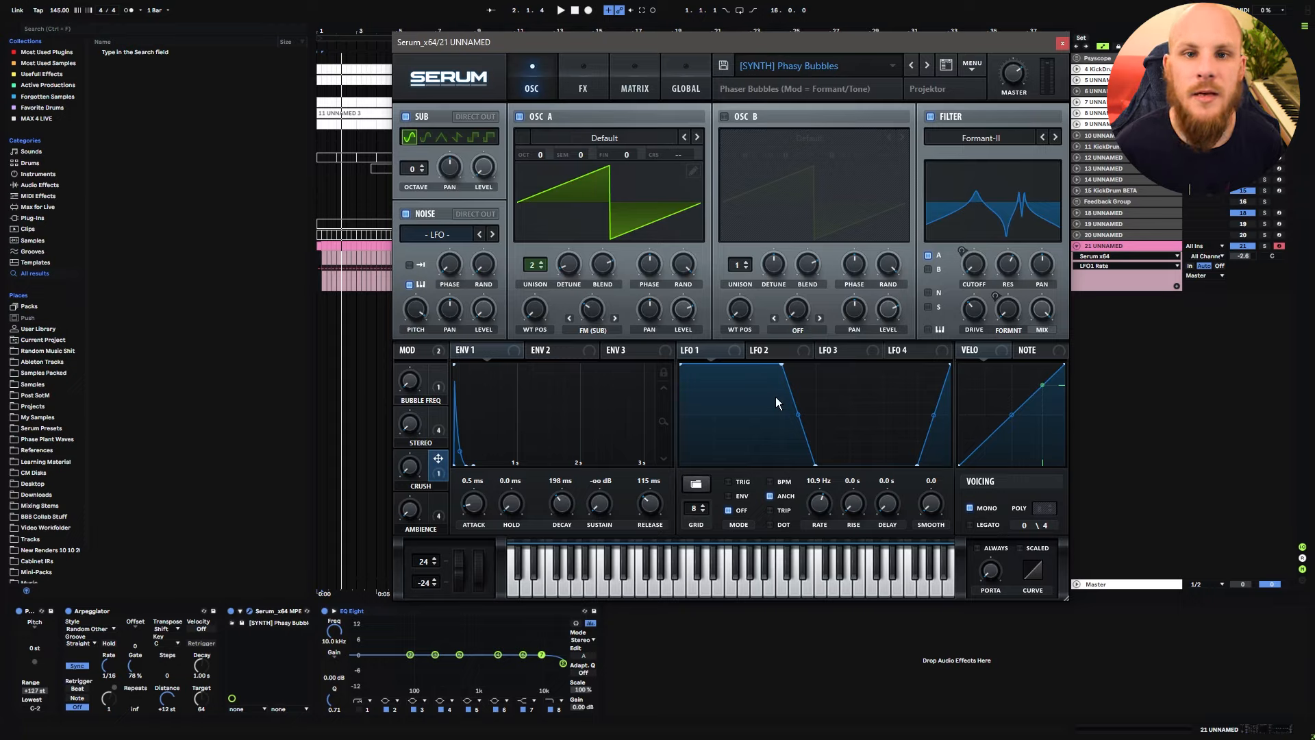